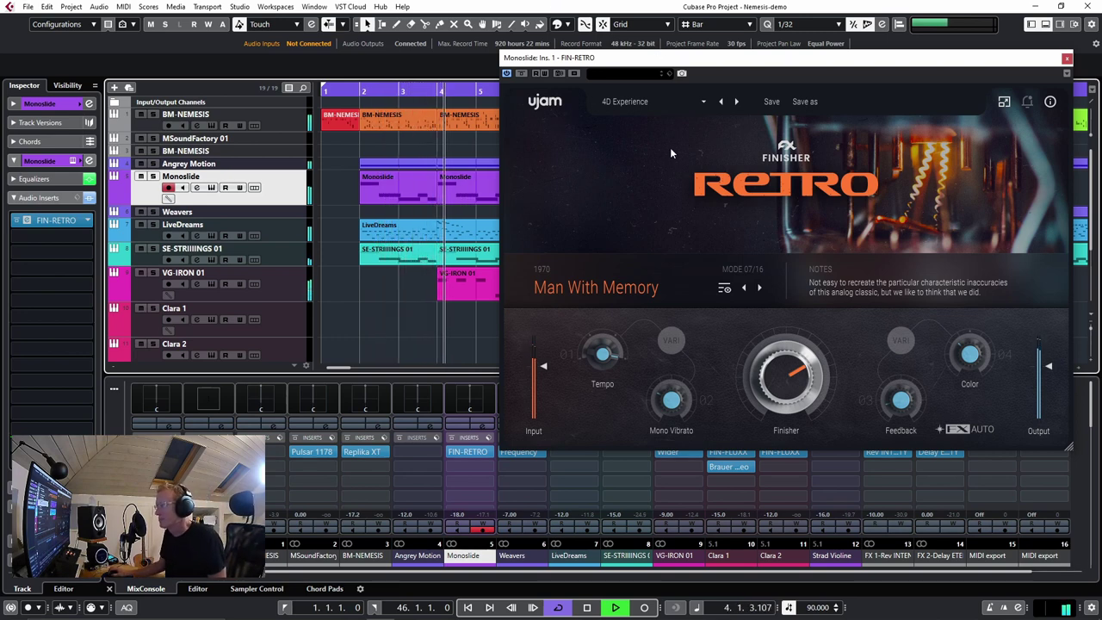
Stop playback and browse the 4D Experience preset menu to FACTORY > Default, leaving it unchanged
key("space")
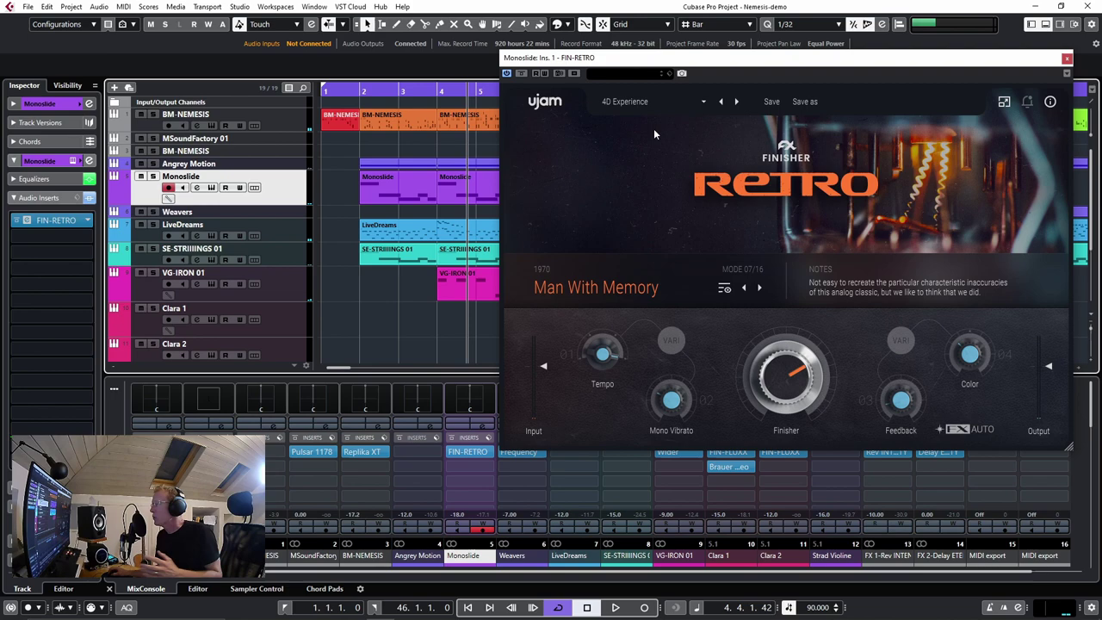
left_click(655, 102)
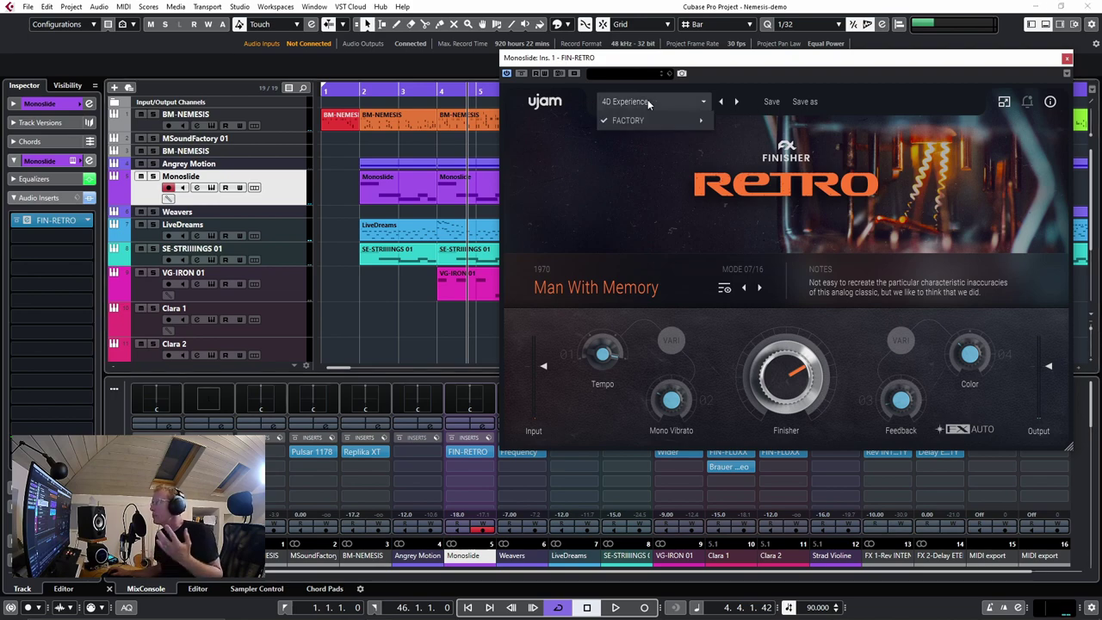
mouse_move(647, 112)
mouse_move(743, 122)
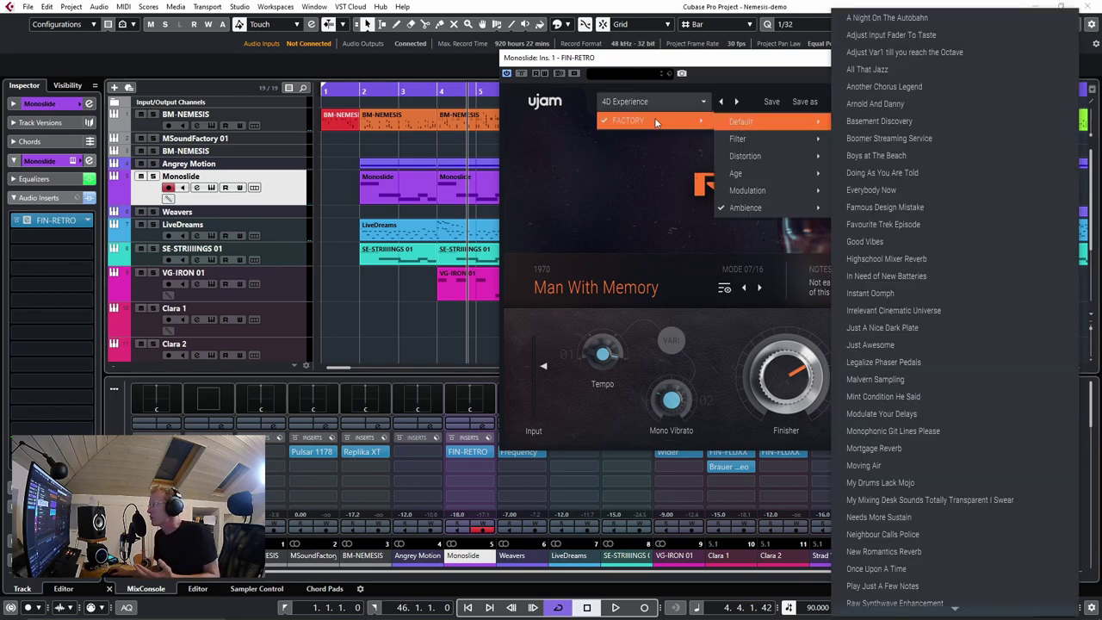
left_click(629, 149)
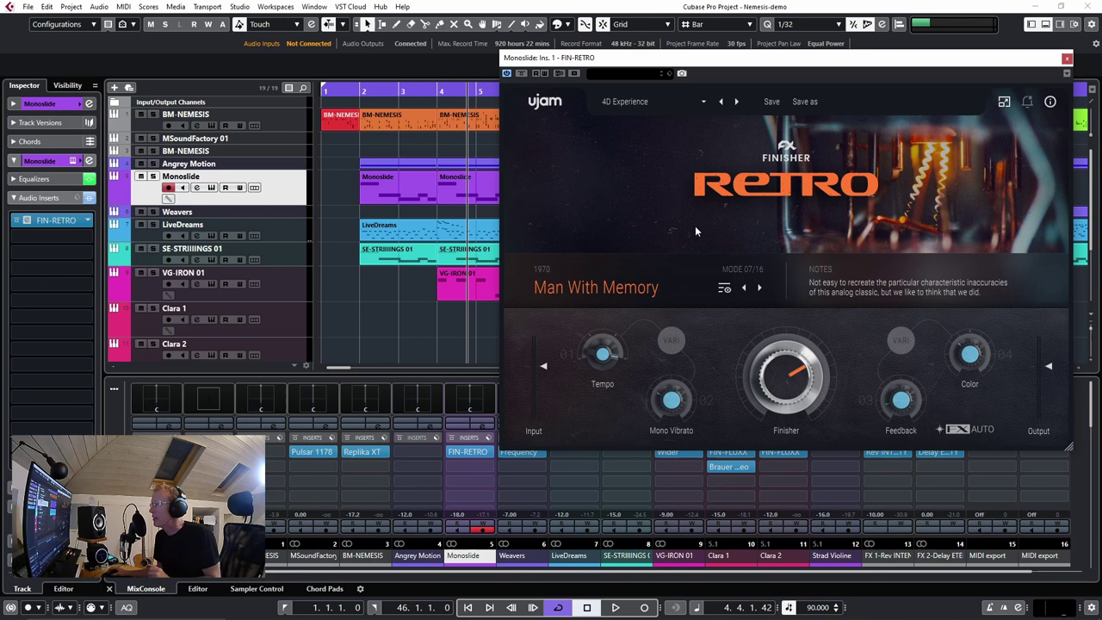
Browse the 1960–1990 decade tabs, try Double Tracker and Freezer, then settle on Rage Pitch Pedal
left_click(608, 288)
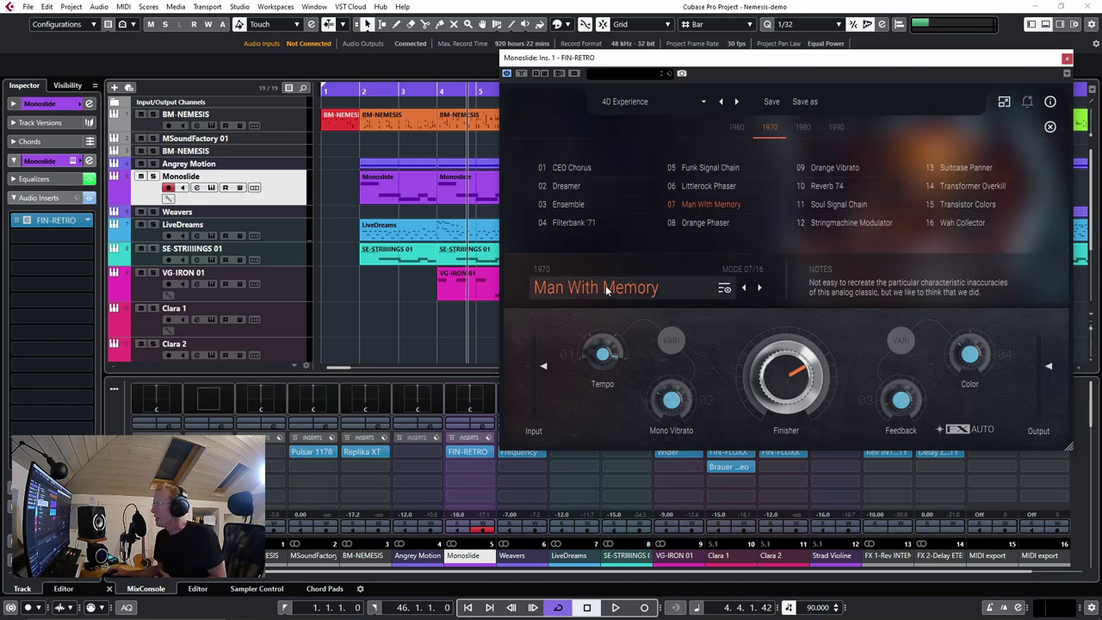
left_click(736, 130)
left_click(769, 127)
left_click(802, 127)
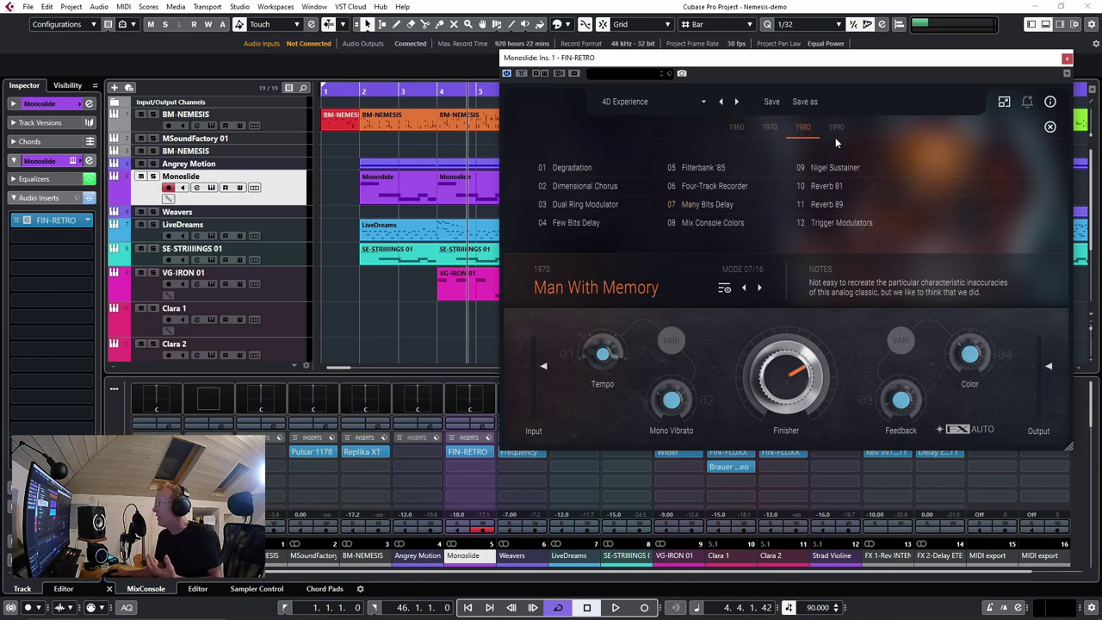
left_click(836, 127)
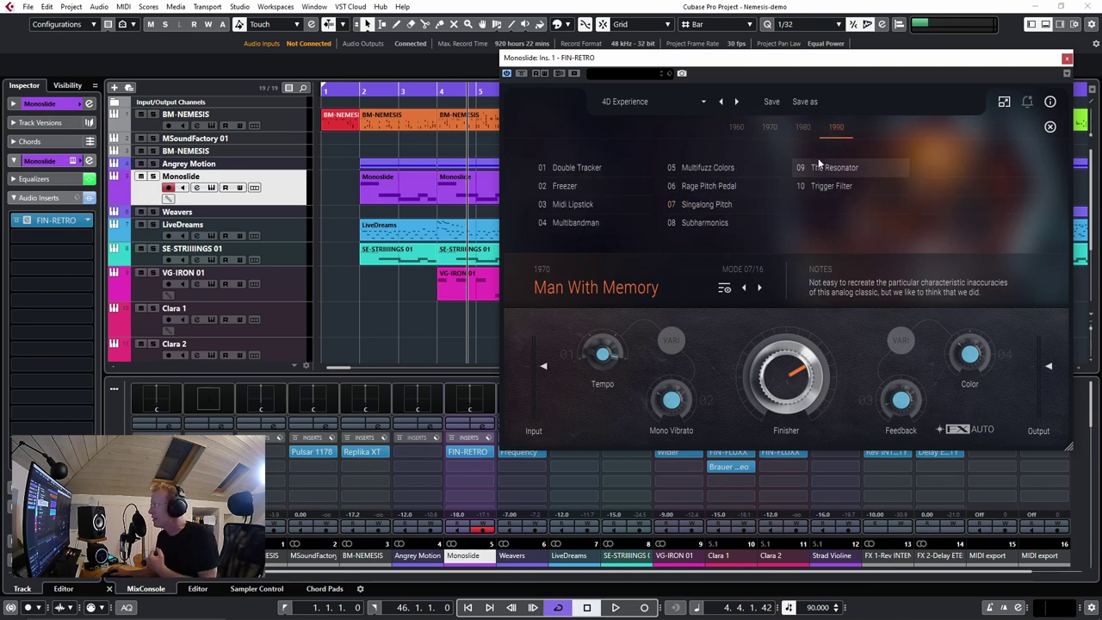
left_click(585, 172)
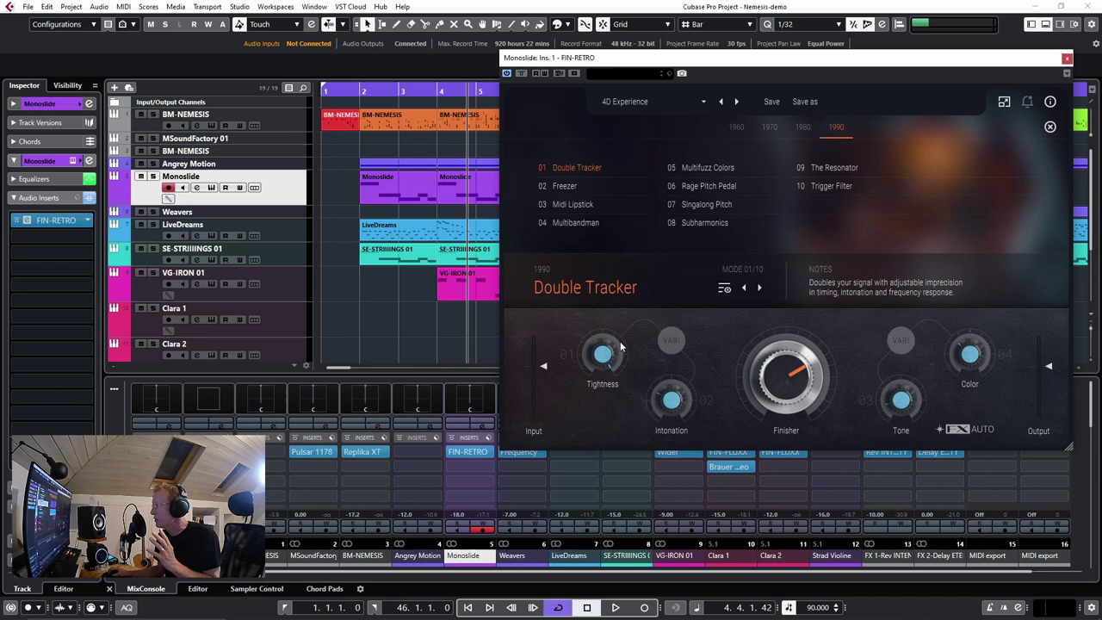
left_click(565, 187)
left_click(702, 186)
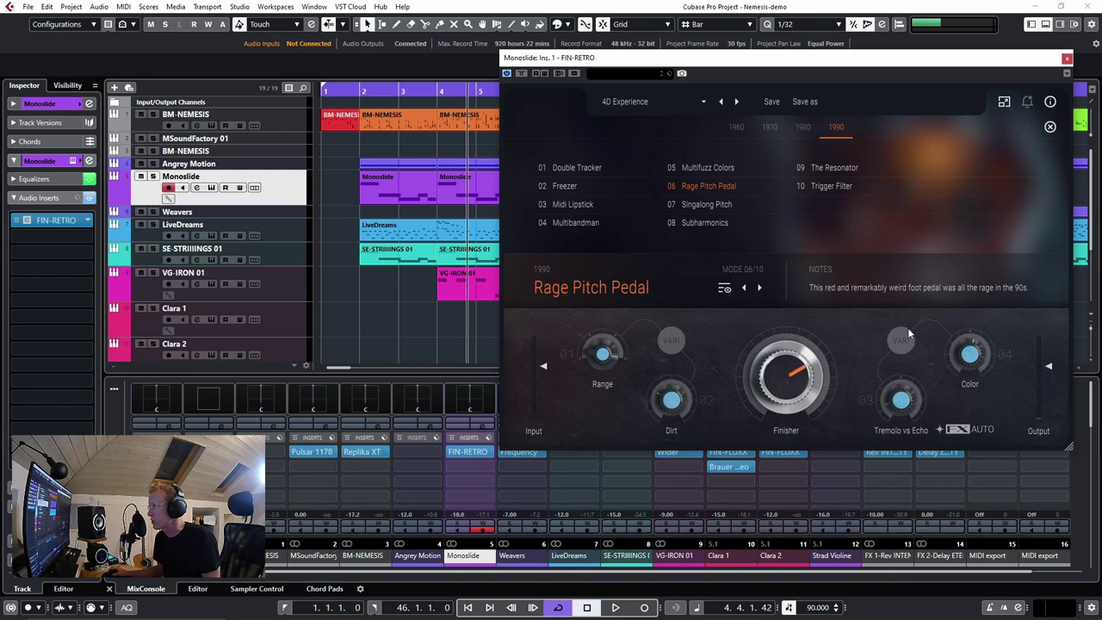
Audition Rage Pitch Pedal on soloed Monoslide, sweeping Finisher down and back up, then list the 1980 modes
left_click(153, 178)
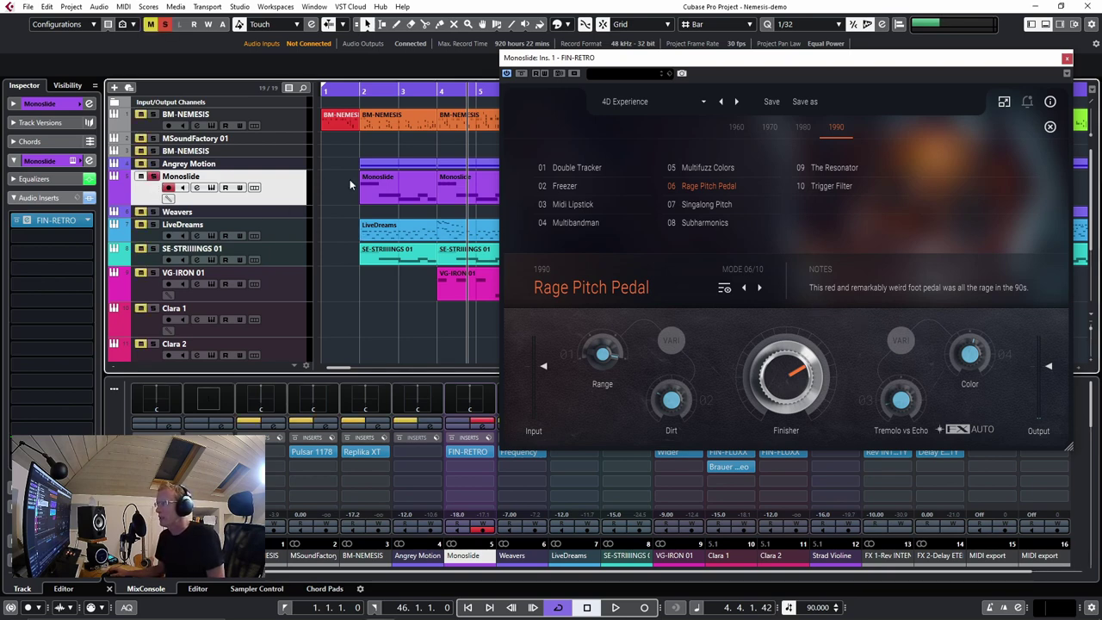
key("space")
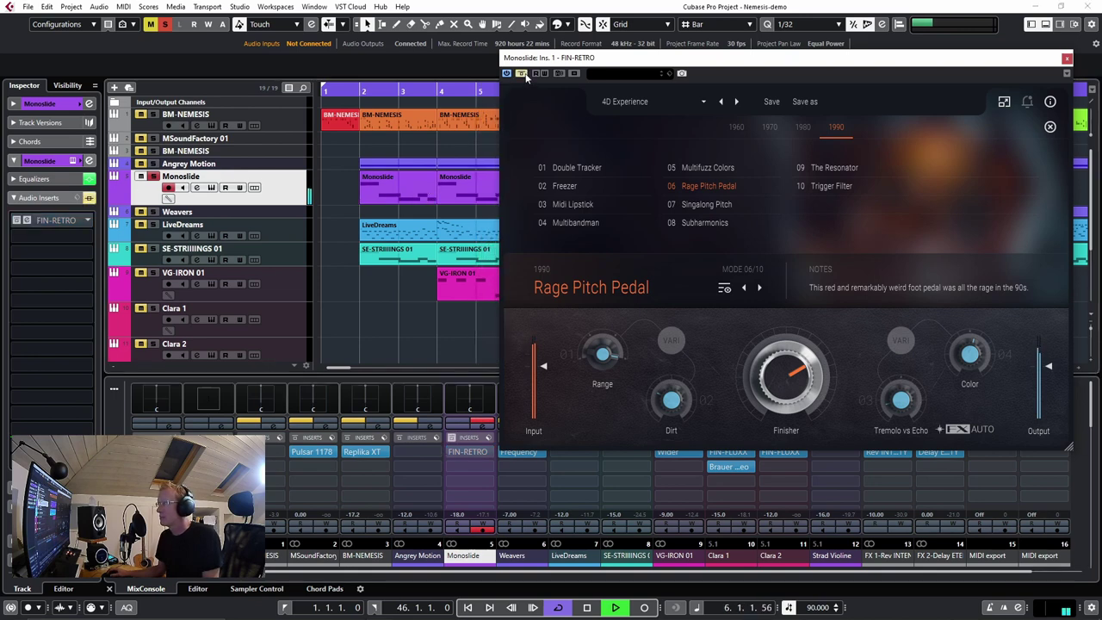
left_click_drag(773, 347, 779, 418)
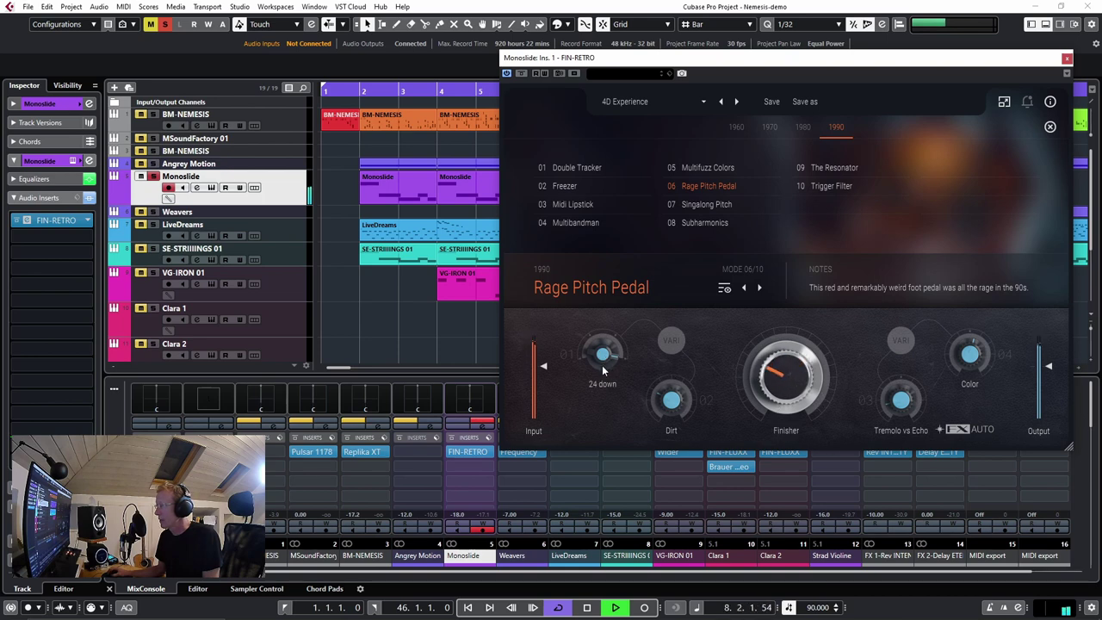
mouse_move(676, 395)
left_click_drag(775, 390, 767, 357)
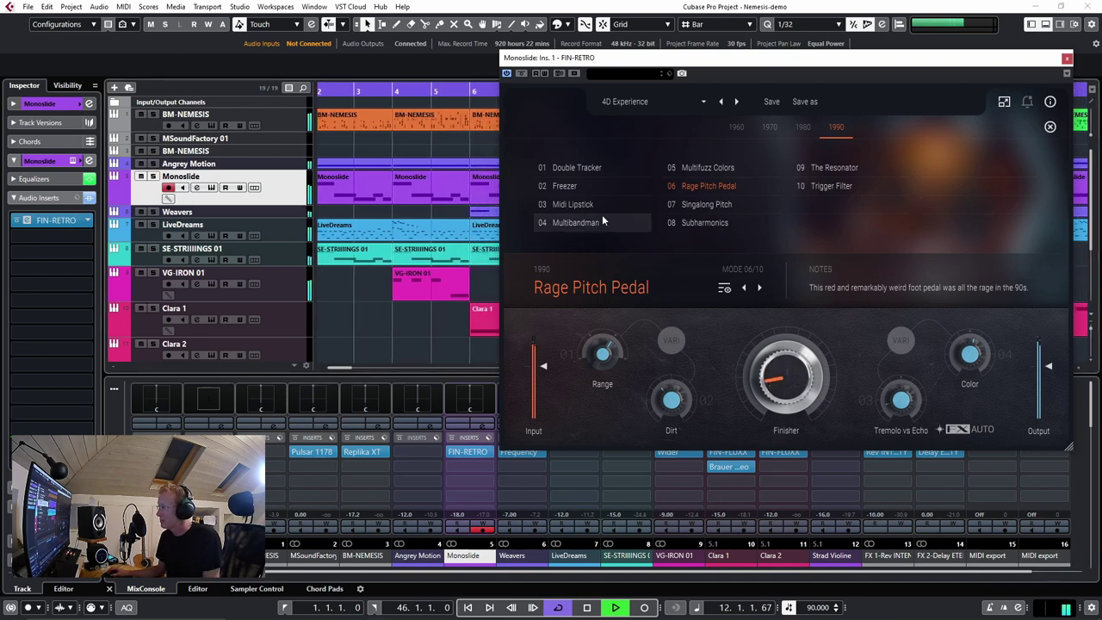
key("space")
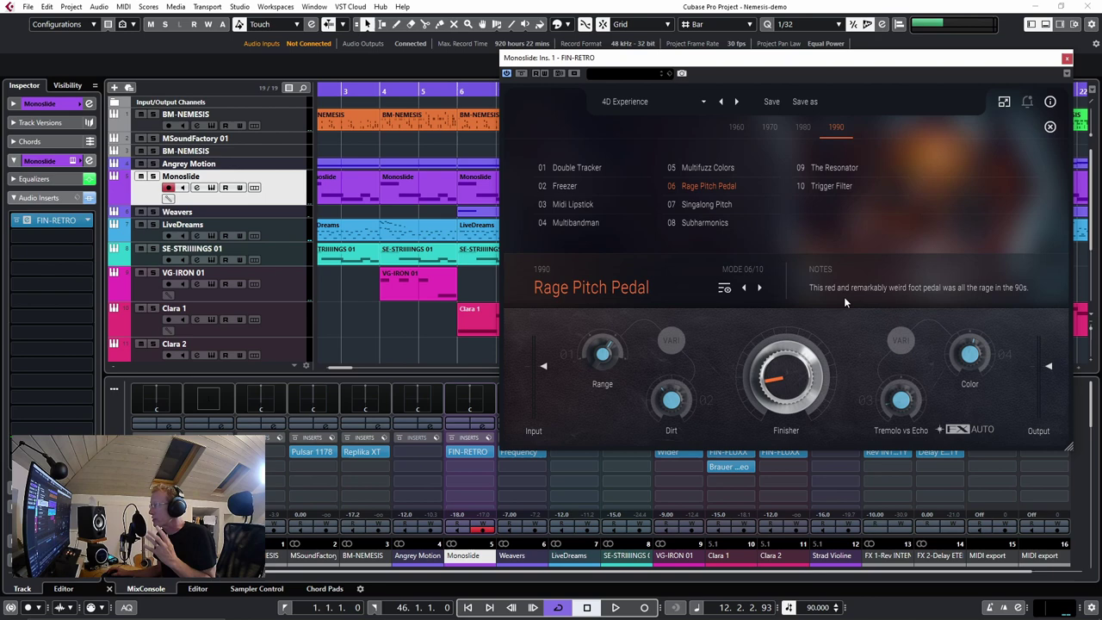
left_click(799, 126)
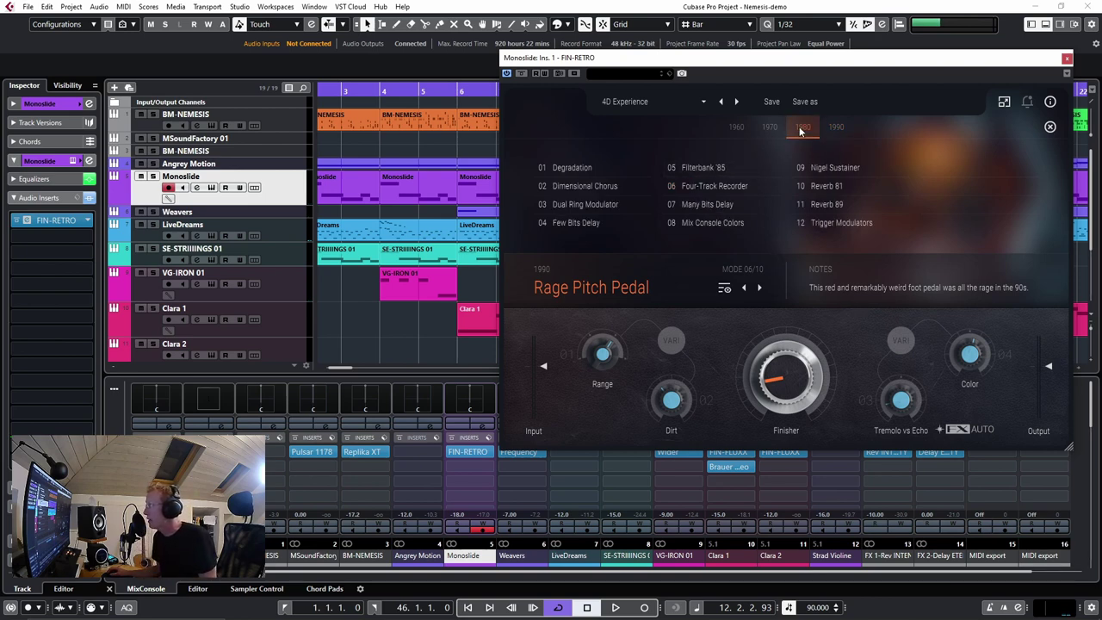
Load 1980 Dimensional Chorus and audition it on soloed Monoslide, raising Finisher to 57
left_click(575, 185)
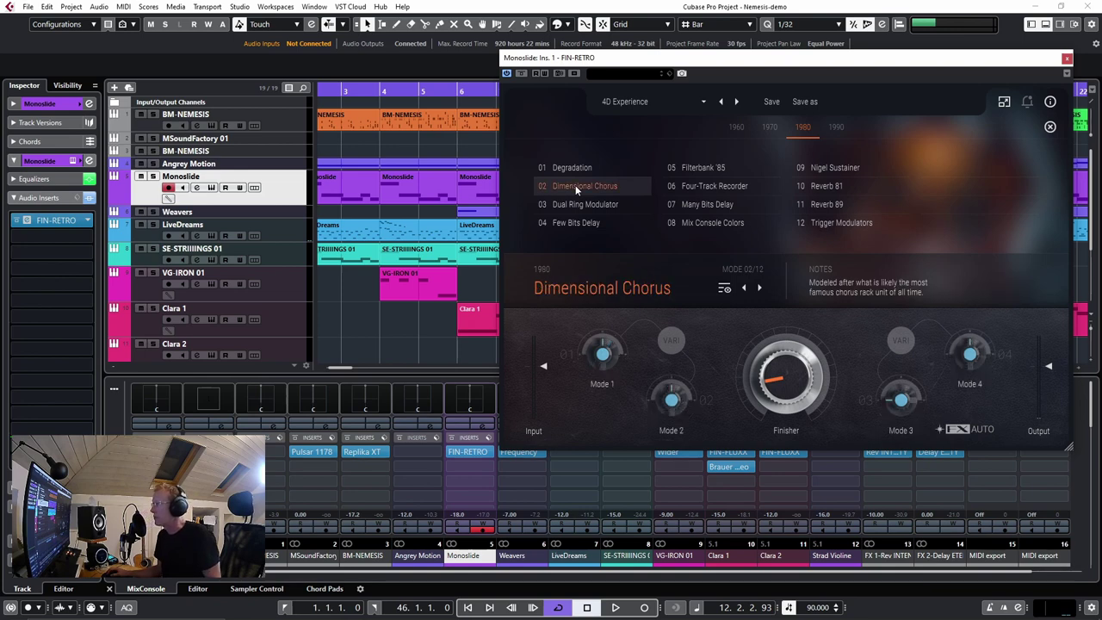
key("space")
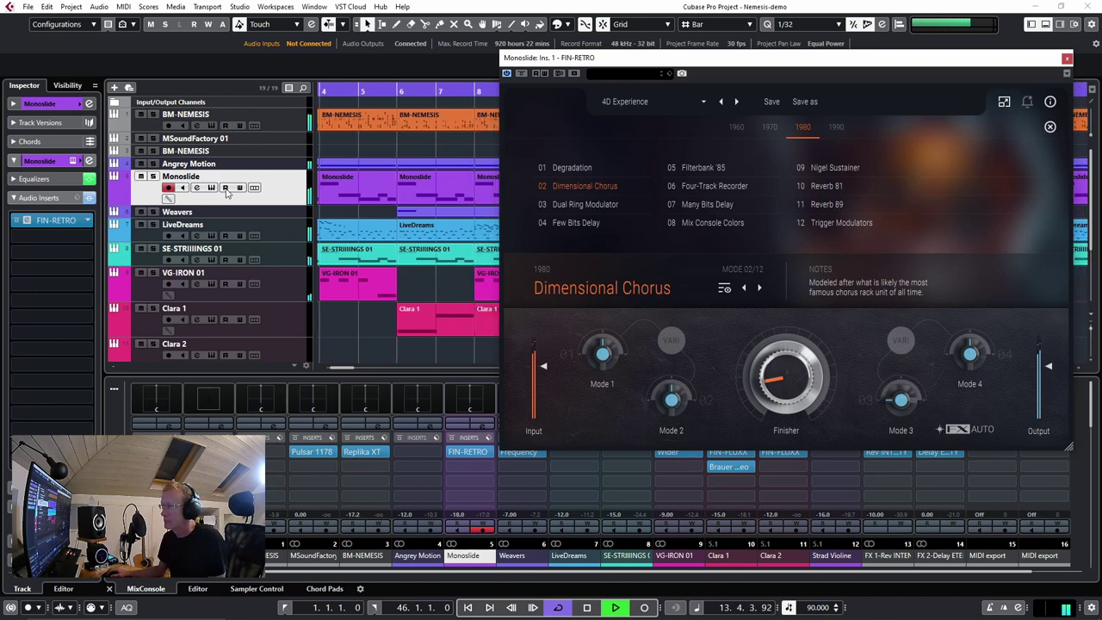
left_click(43, 160)
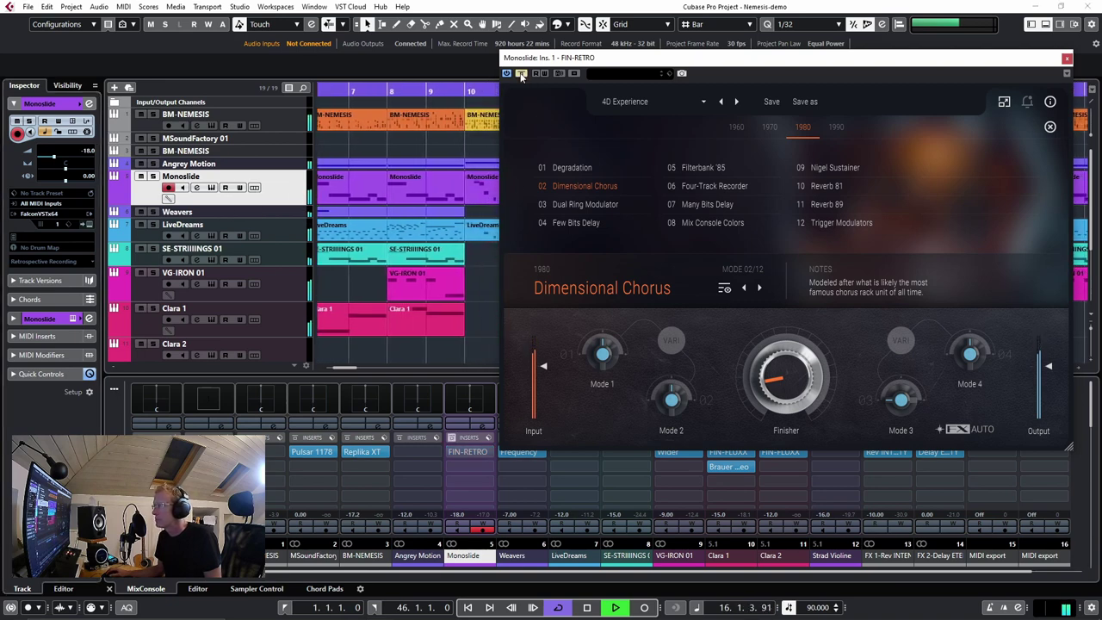
key("s")
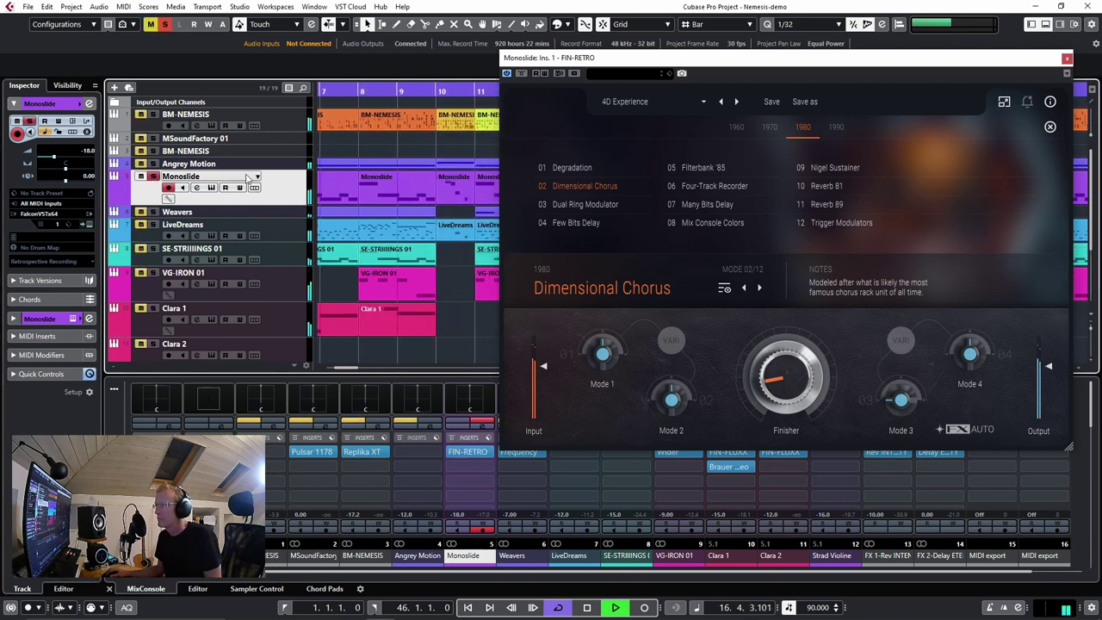
left_click_drag(782, 371, 773, 322)
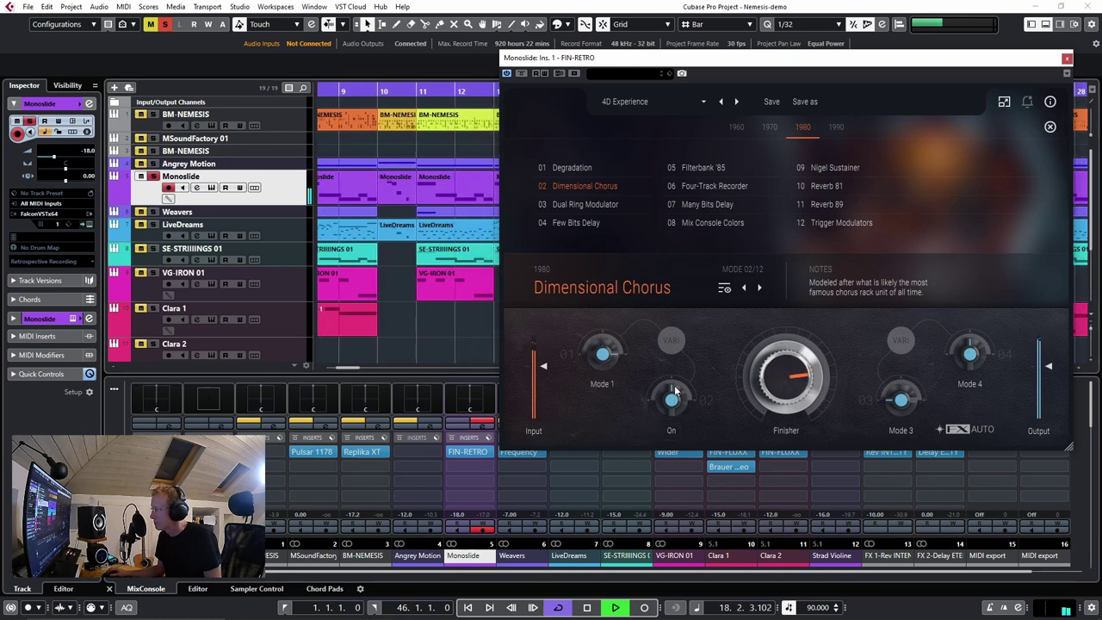
key("space")
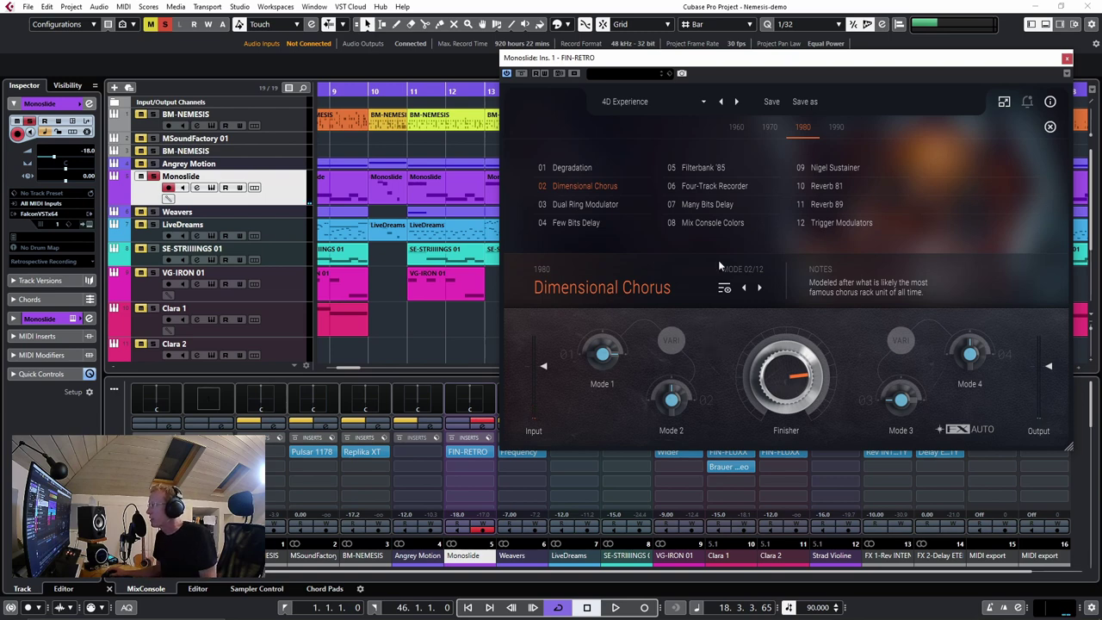
Load the 1970 Dreamer mode and audition it while turning the Finisher amount further up
left_click(769, 128)
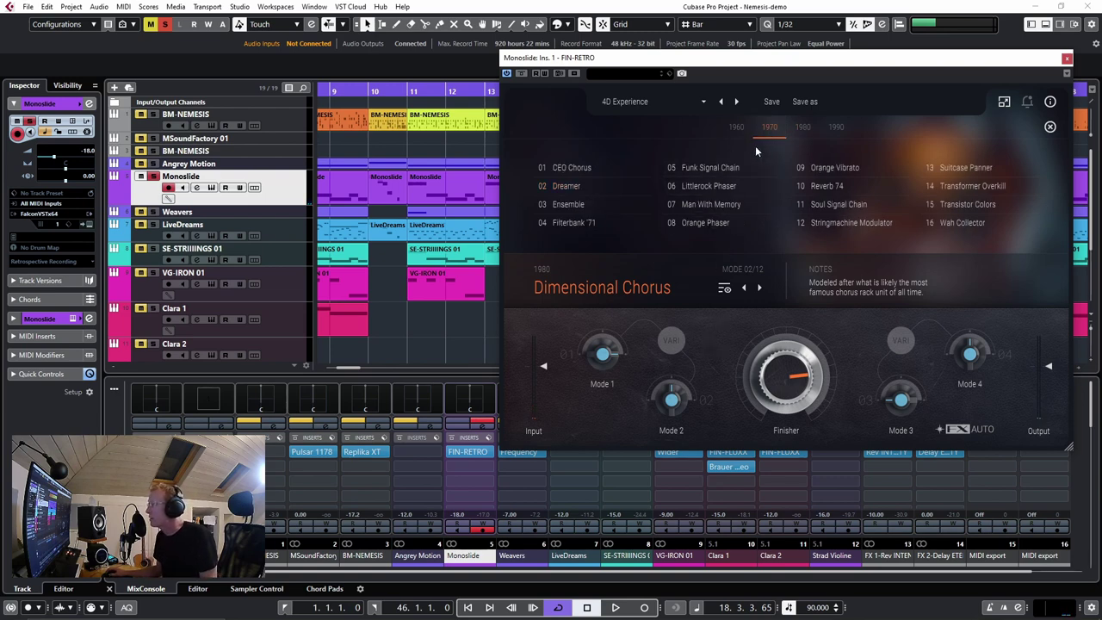
left_click(572, 186)
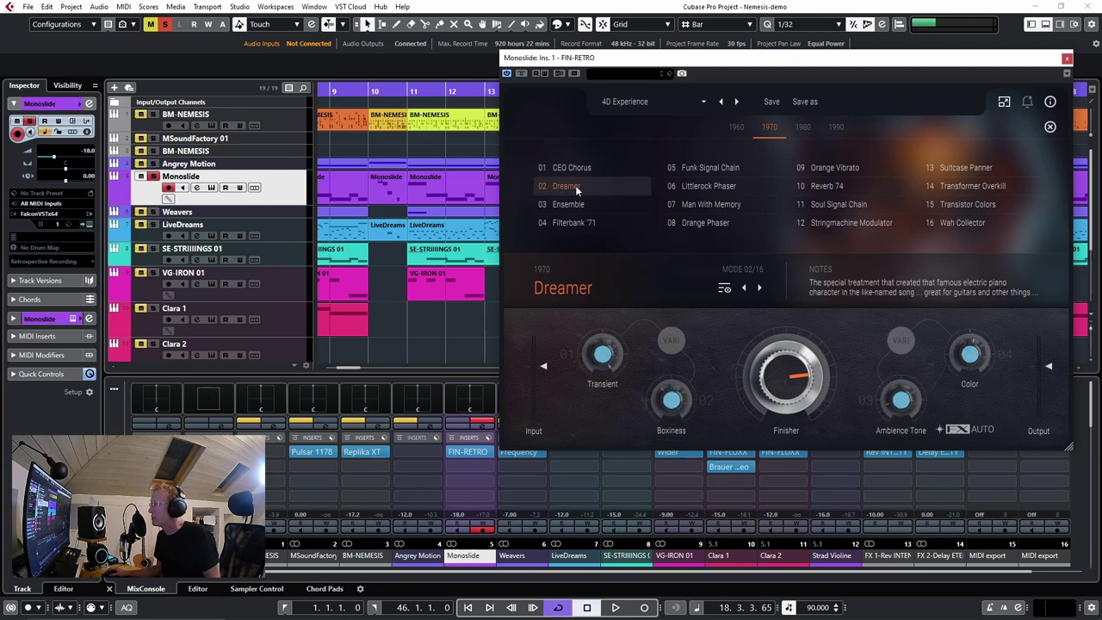
key("space")
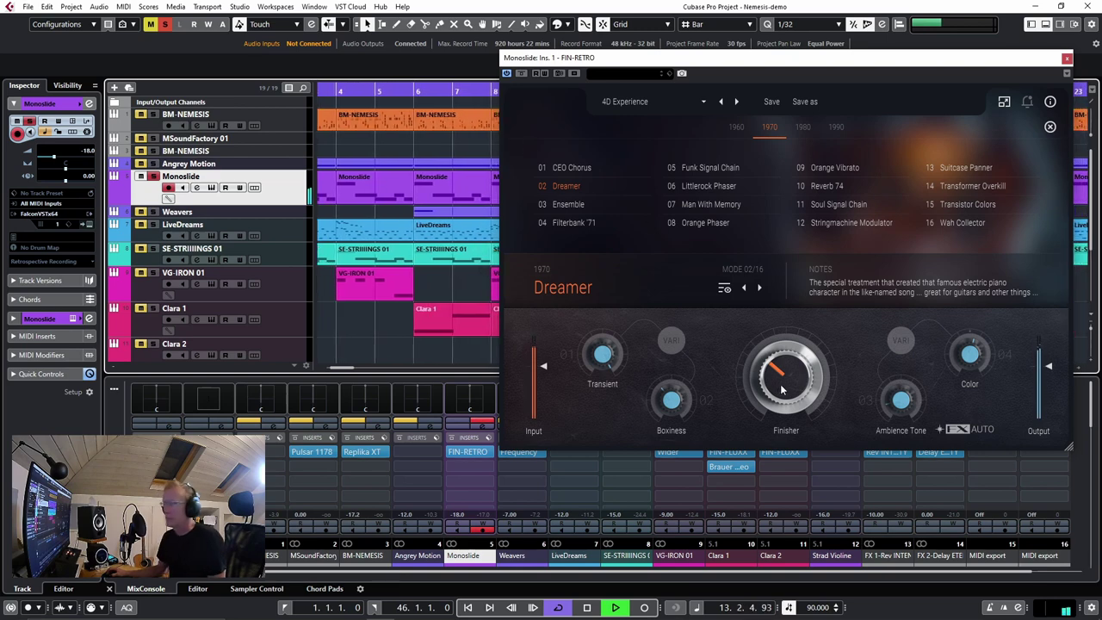
mouse_move(780, 384)
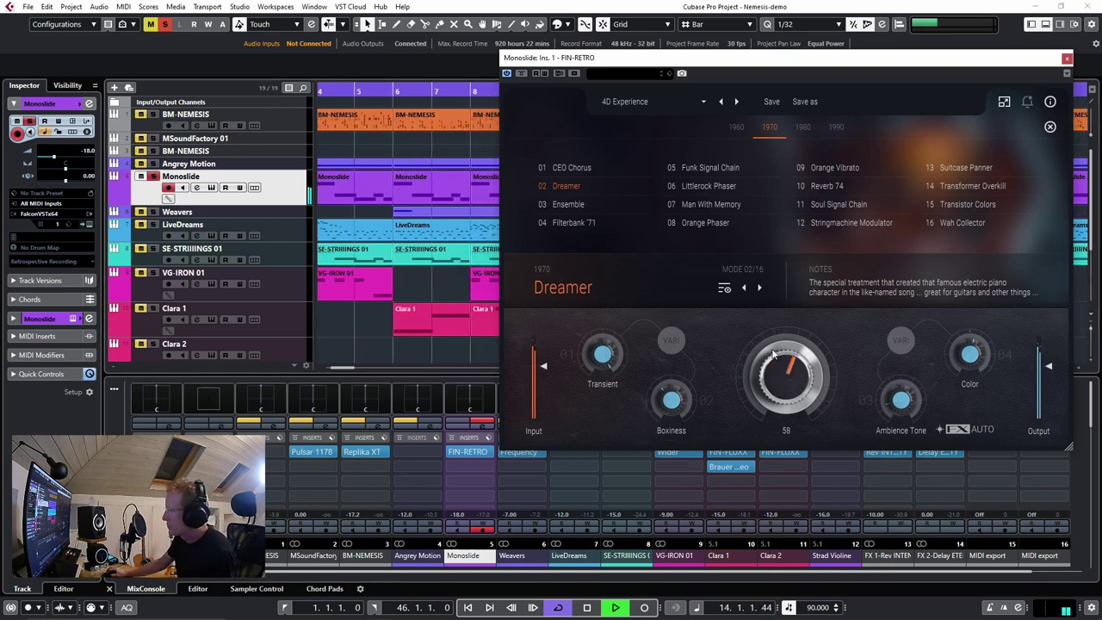
left_click_drag(774, 355, 771, 336)
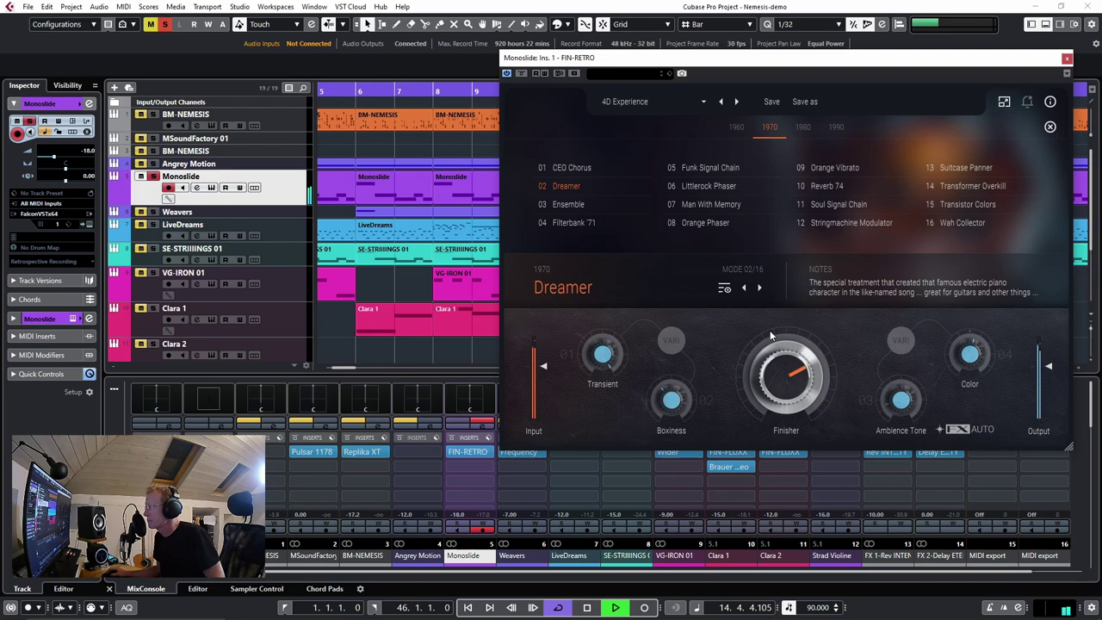
key("space")
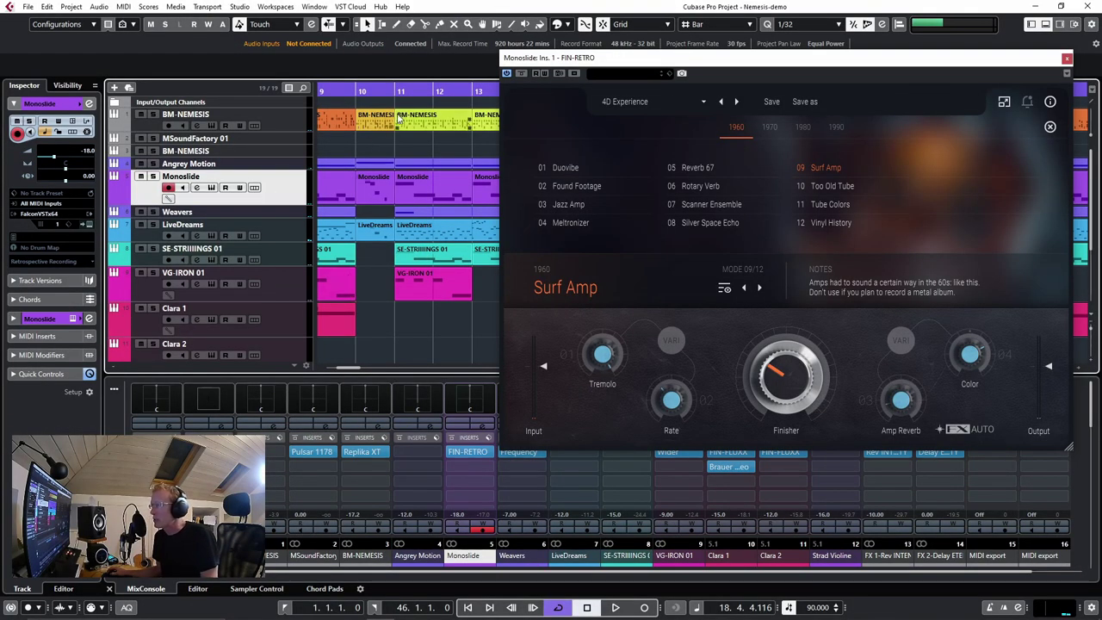
Close Monoslide's Retro window and move the playback position from bar 10 to bar 15
left_click(365, 92)
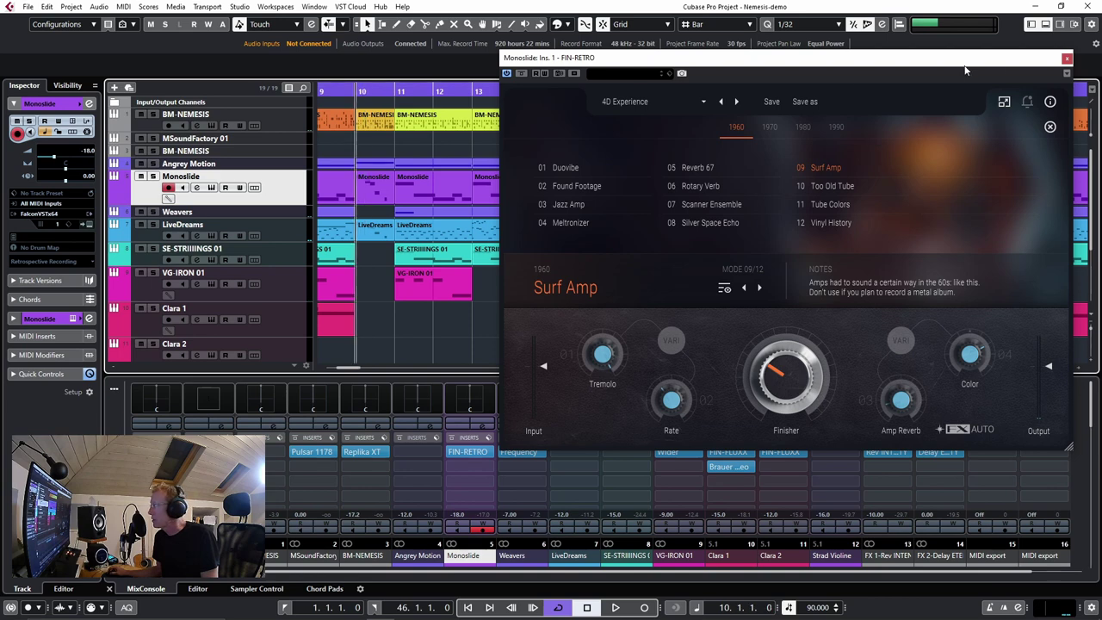
left_click(1066, 59)
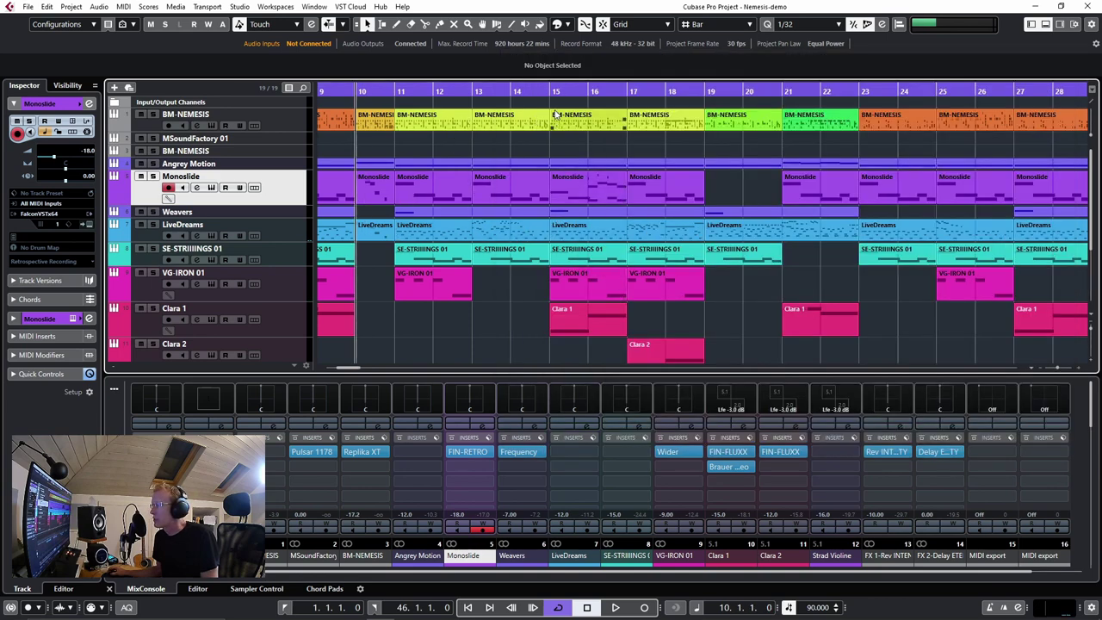
left_click(553, 91)
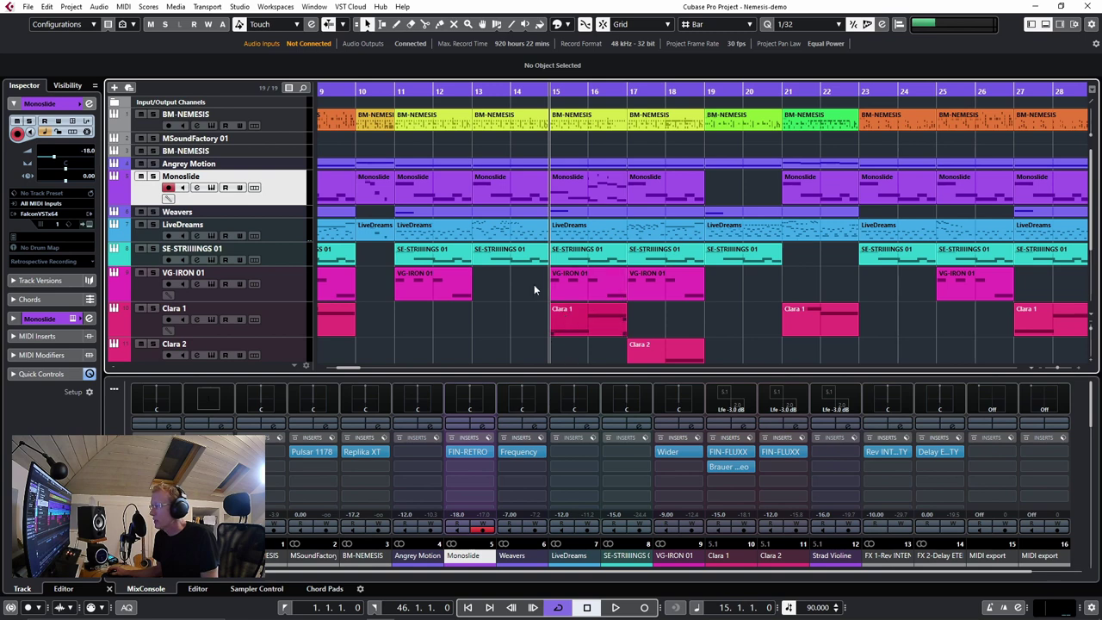
Load FIN-RETRO into Clara 1's third insert slot using an 're' search
left_click(184, 318)
left_click(60, 318)
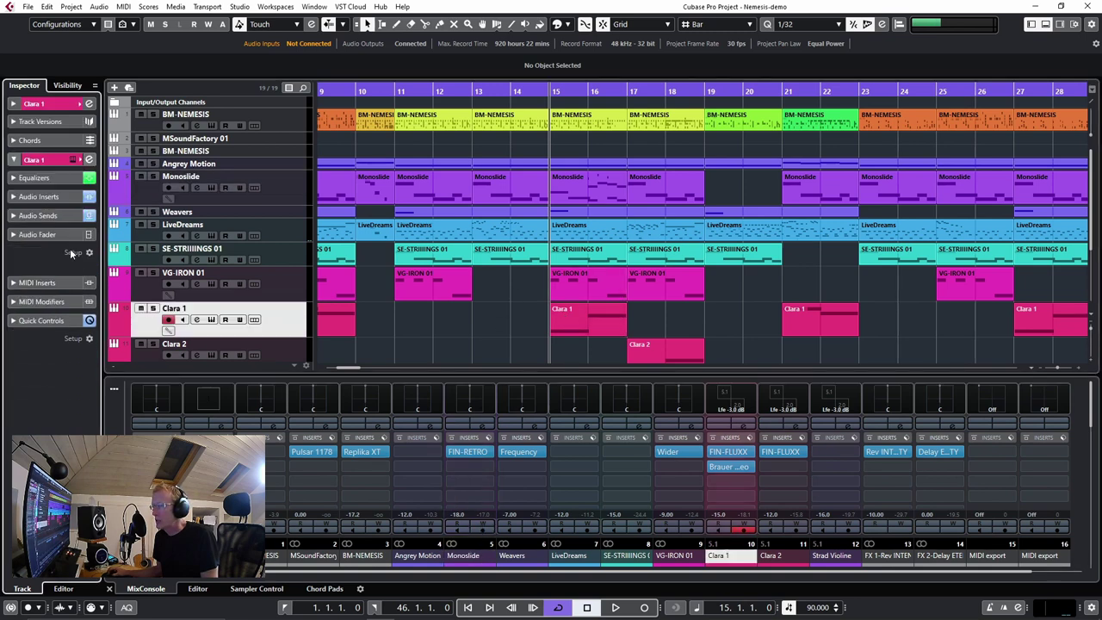
left_click(66, 198)
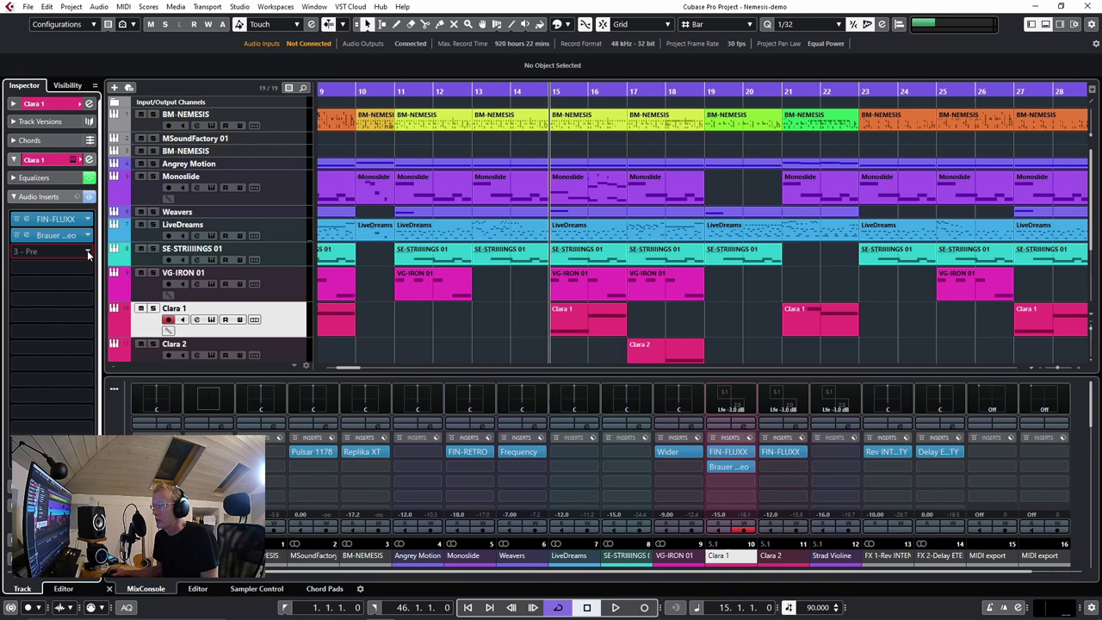
left_click(87, 250)
type("ret")
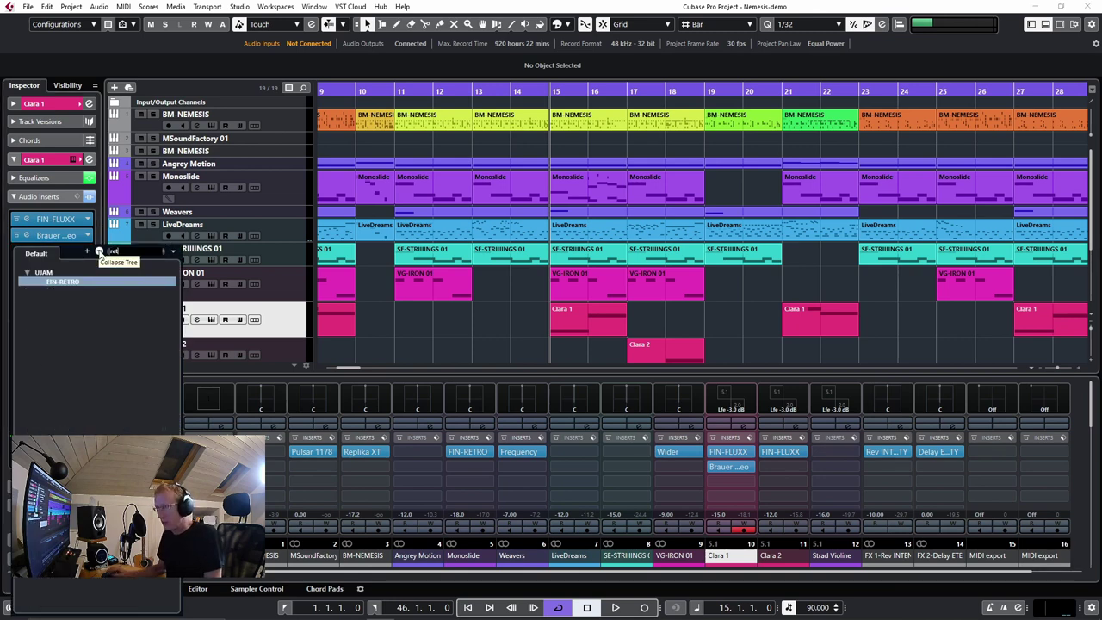
key("Escape")
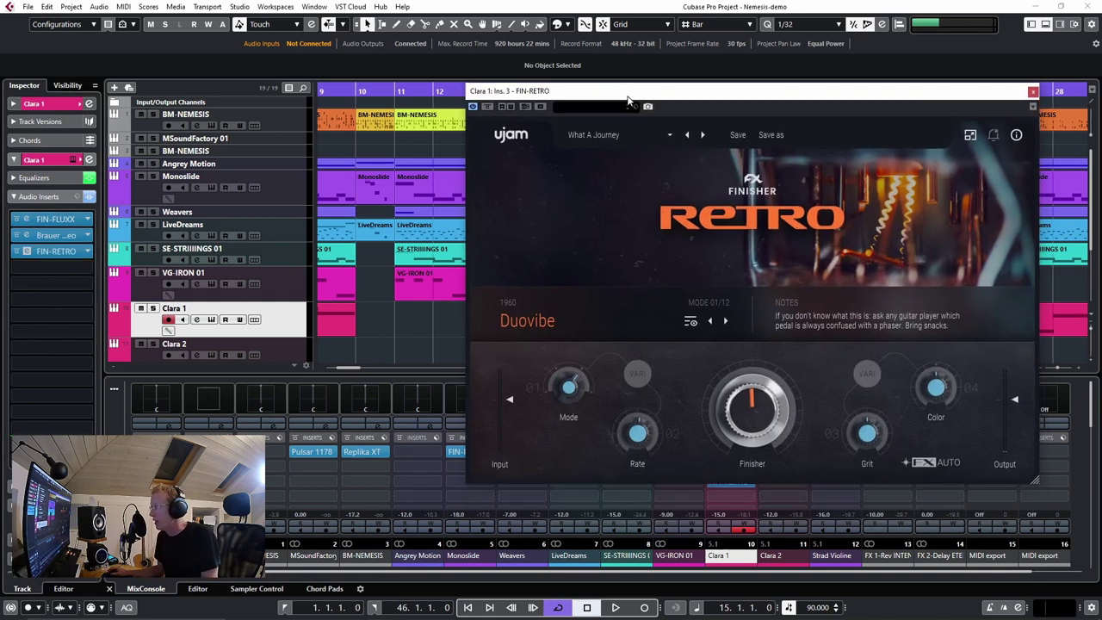
Play Clara 1 soloed through Duovibe, raising Finisher to 62 then turning it well down
key("space")
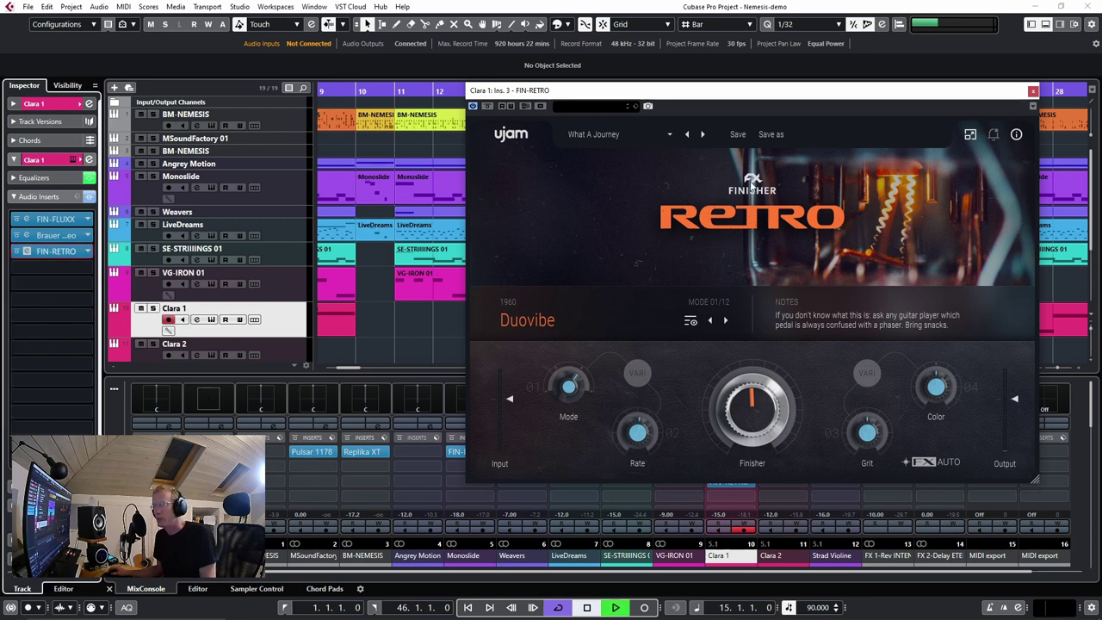
left_click(153, 308)
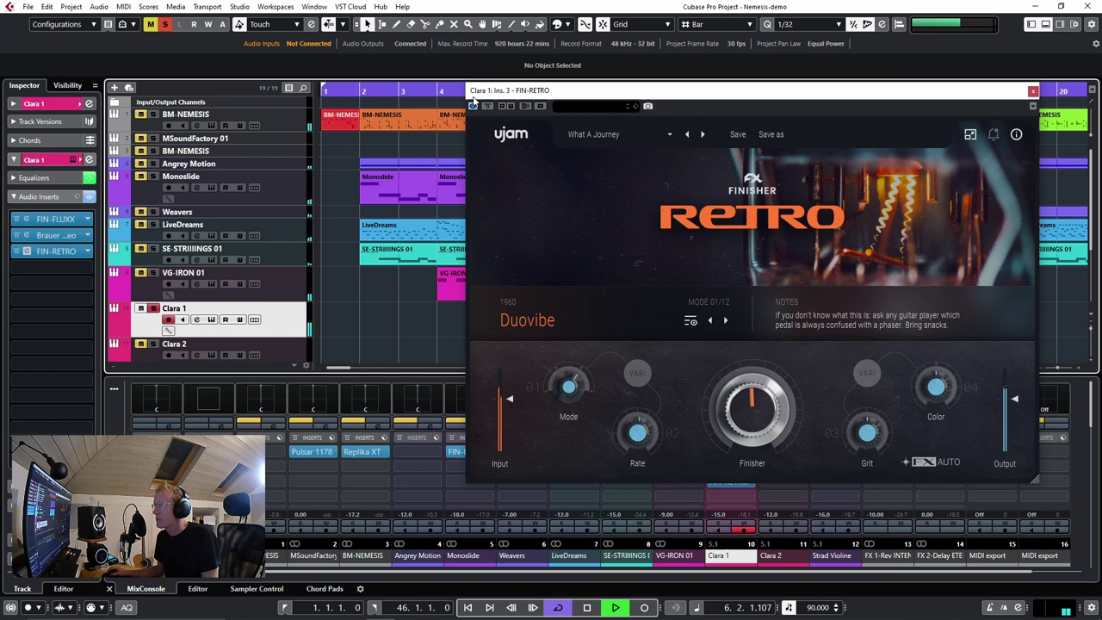
left_click_drag(762, 394, 701, 378)
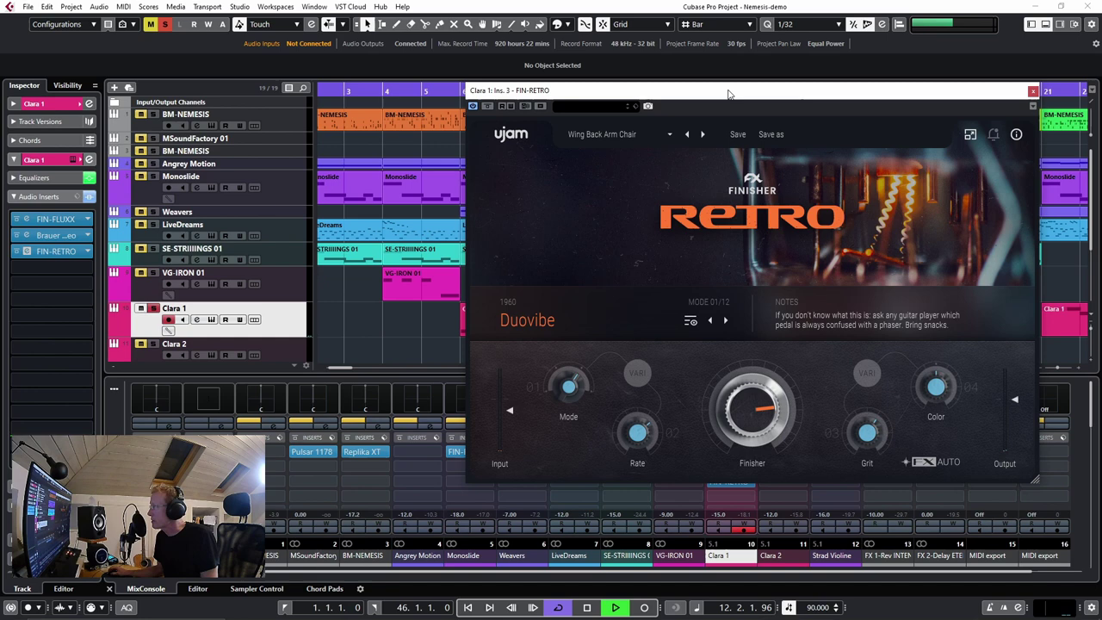
left_click_drag(728, 93, 618, 91)
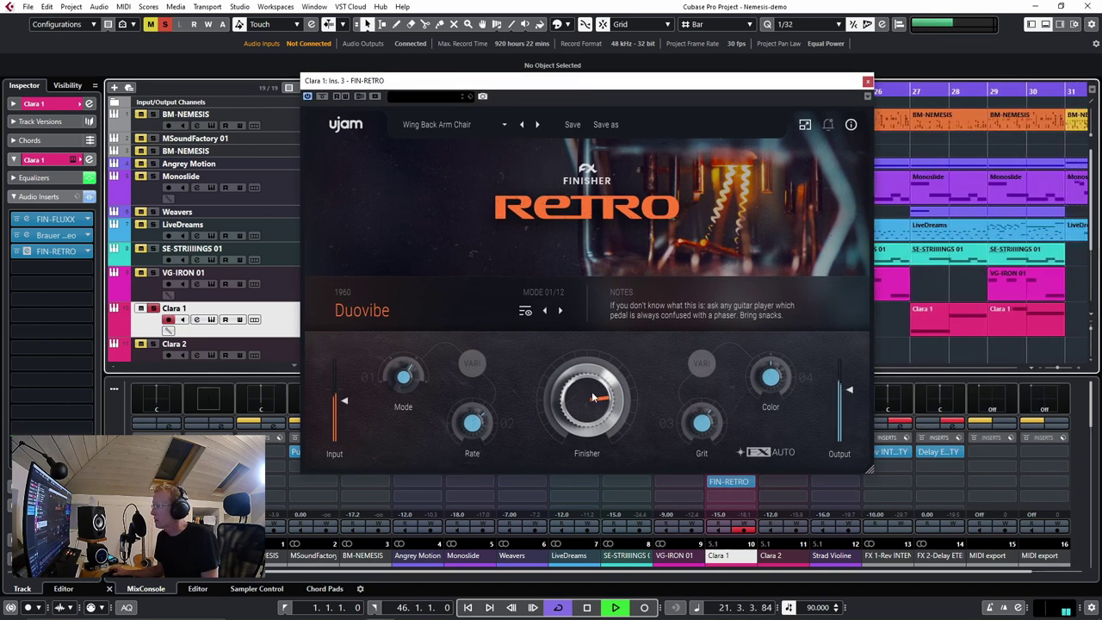
left_click_drag(604, 376, 590, 458)
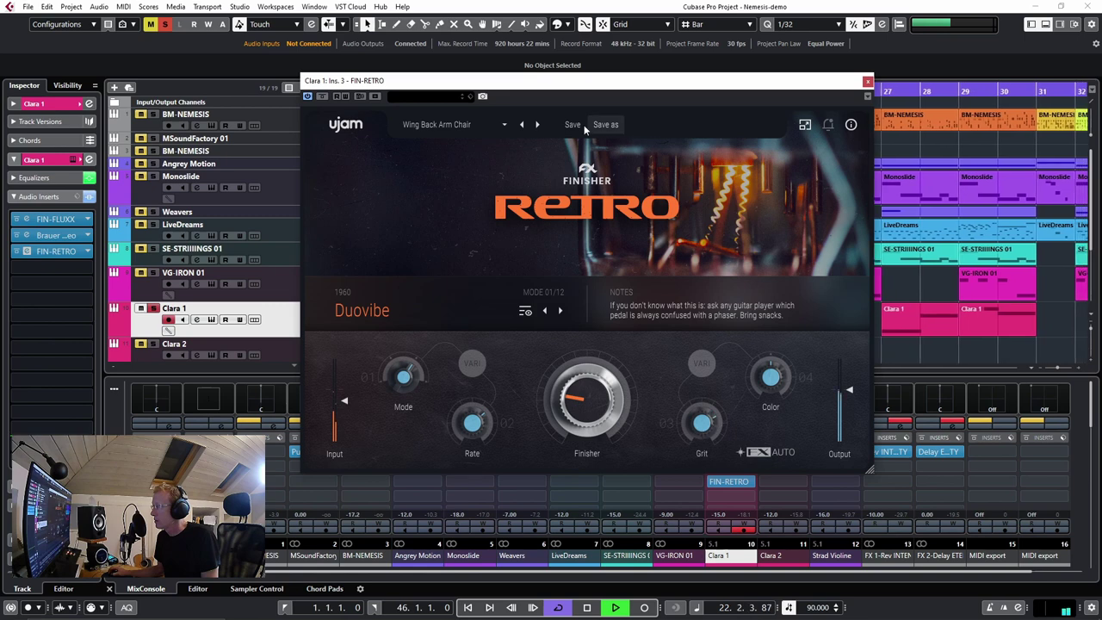
Switch Clara 1's Retro to the 4D Experience preset with Color at 55, close it, and stop playback
left_click(538, 124)
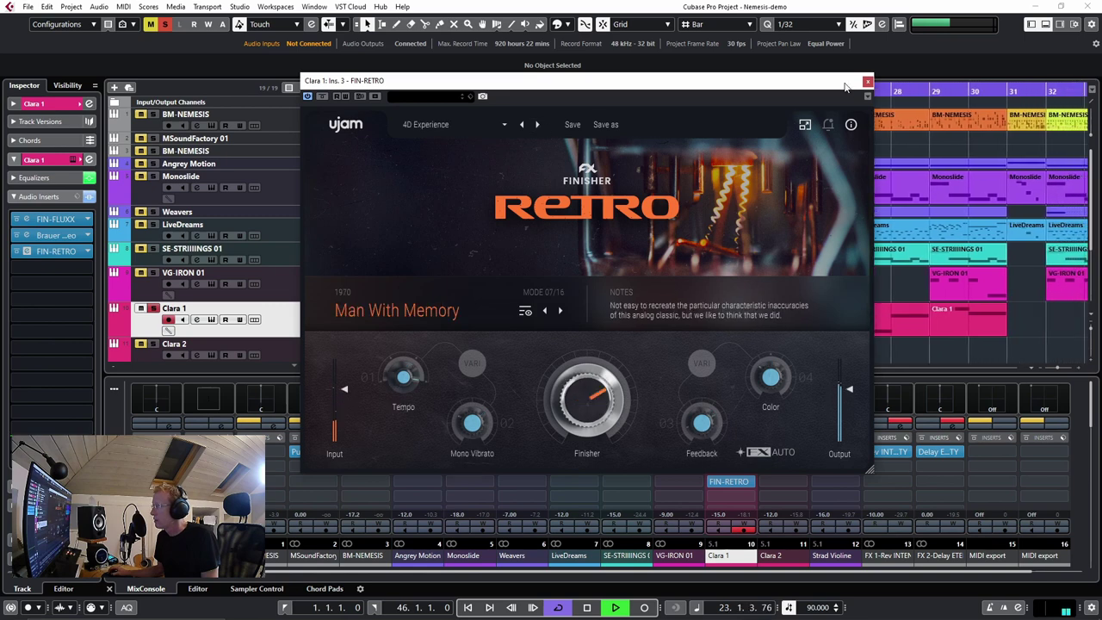
left_click_drag(845, 87, 781, 87)
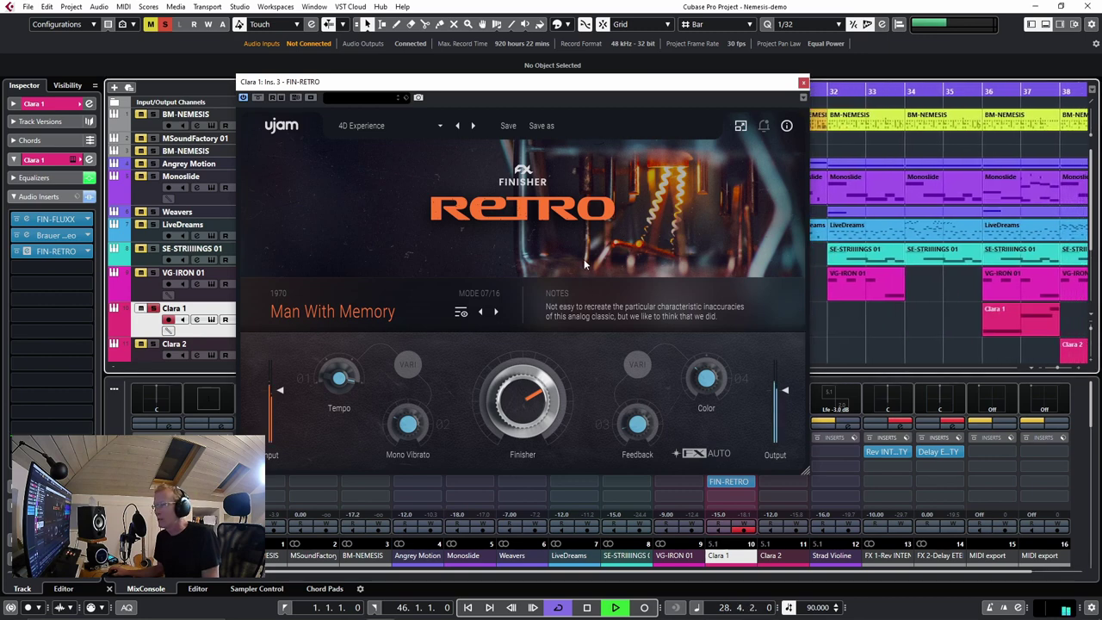
mouse_move(704, 366)
left_click_drag(704, 366, 703, 325)
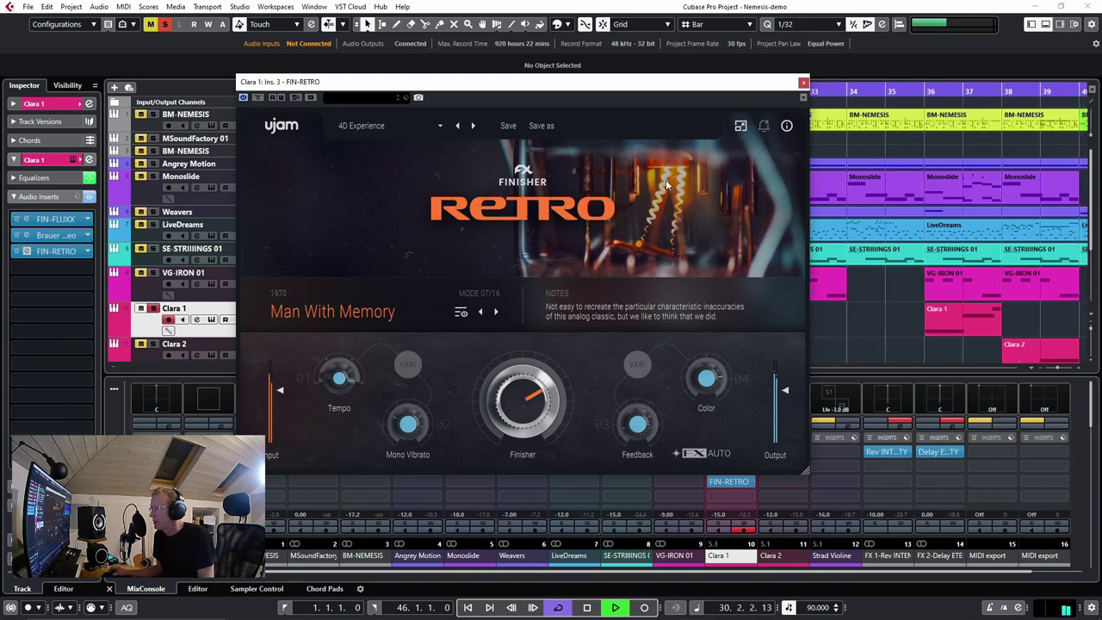
left_click(804, 83)
key("space")
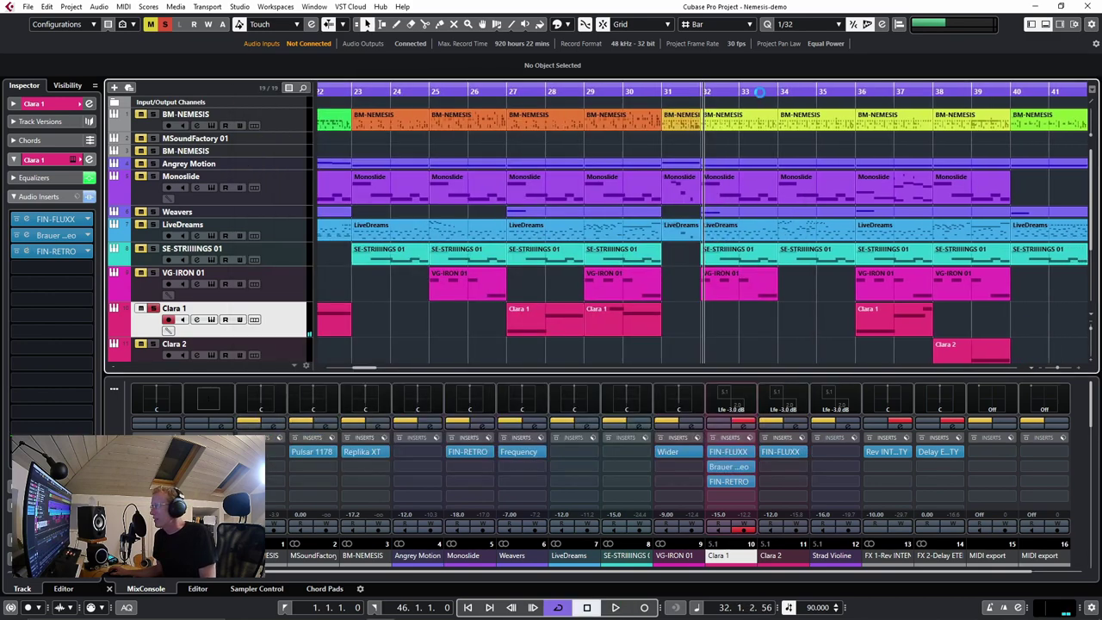
Select BM-NEMESIS, clear all solos and mutes, and open its Beatmaker Nemesis instrument window
left_click(305, 126)
left_click(165, 25)
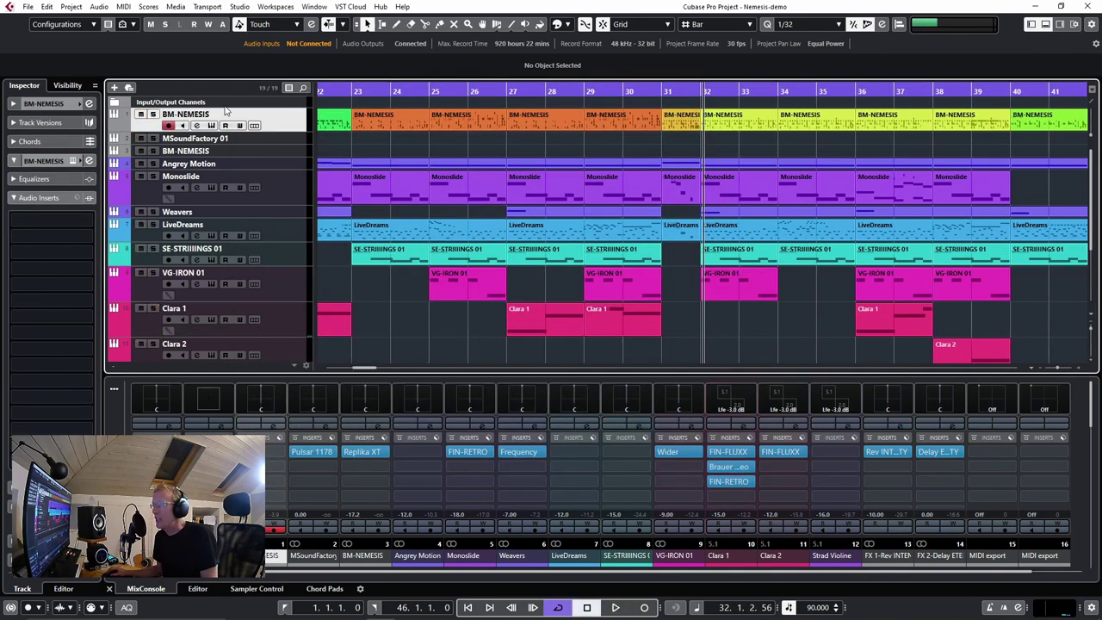
left_click(211, 125)
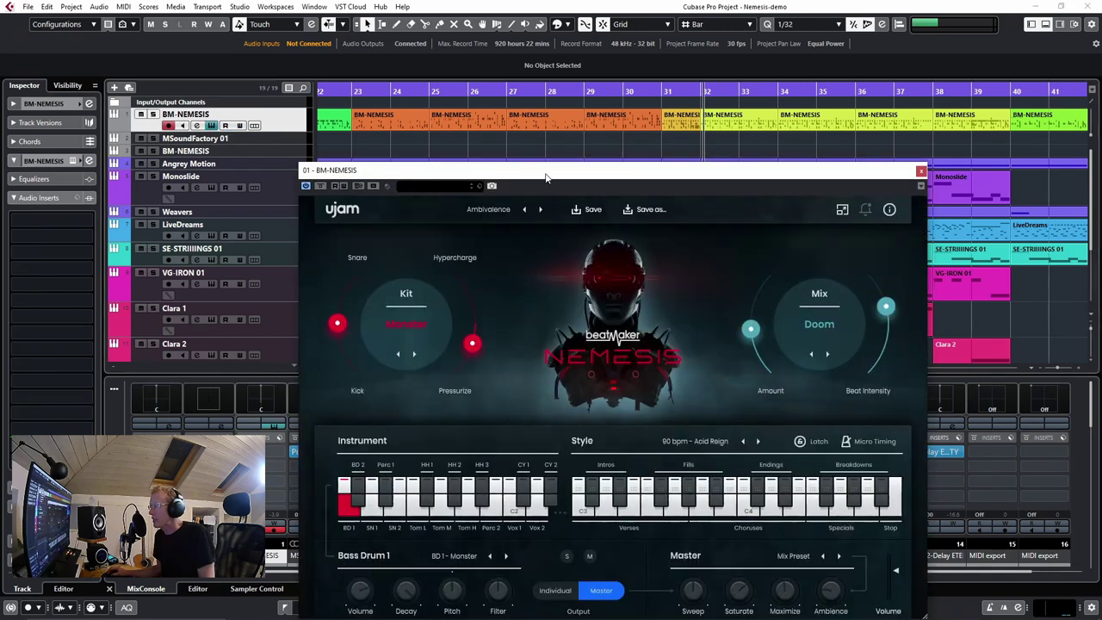
left_click_drag(545, 176, 668, 92)
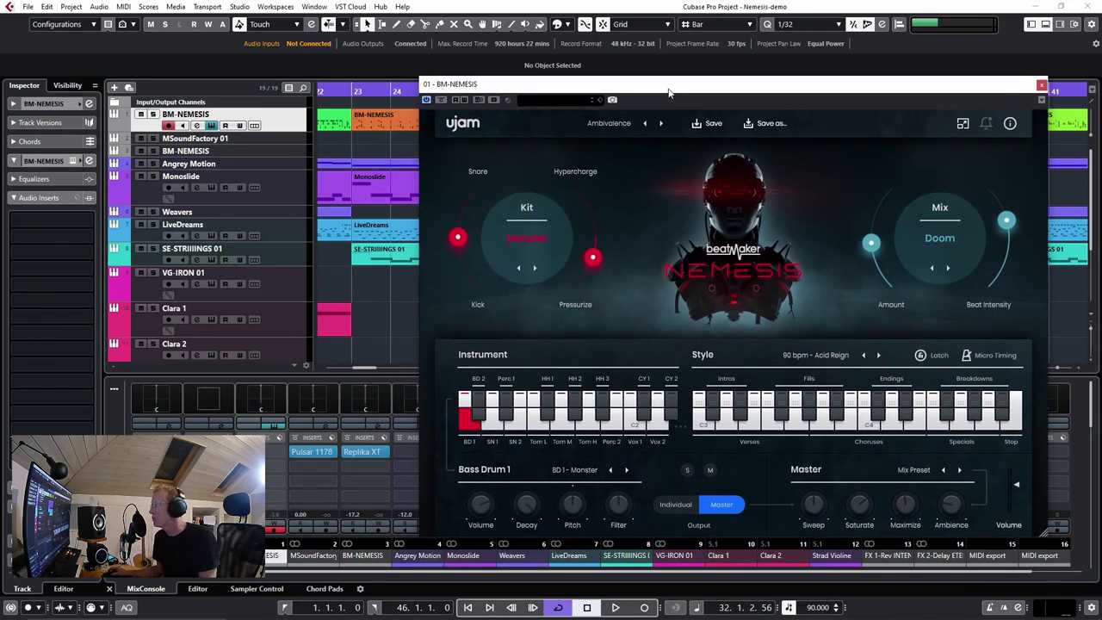
Close the Nemesis window and load FIN-RETRO into BM-NEMESIS's first insert via a 'ret' search
left_click(1042, 87)
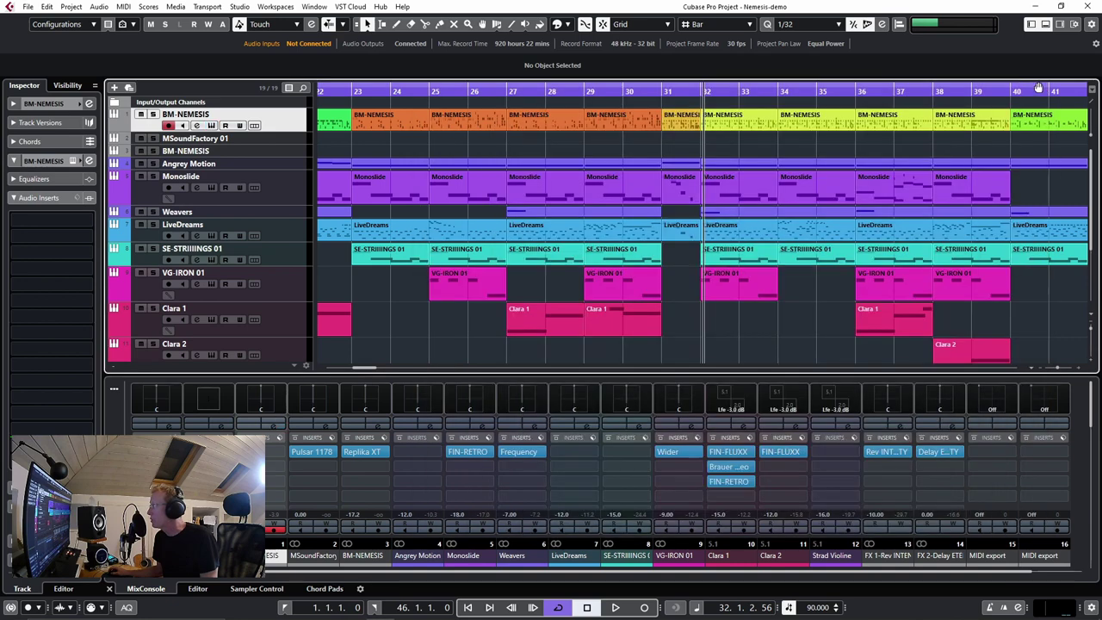
left_click(87, 221)
type("ret")
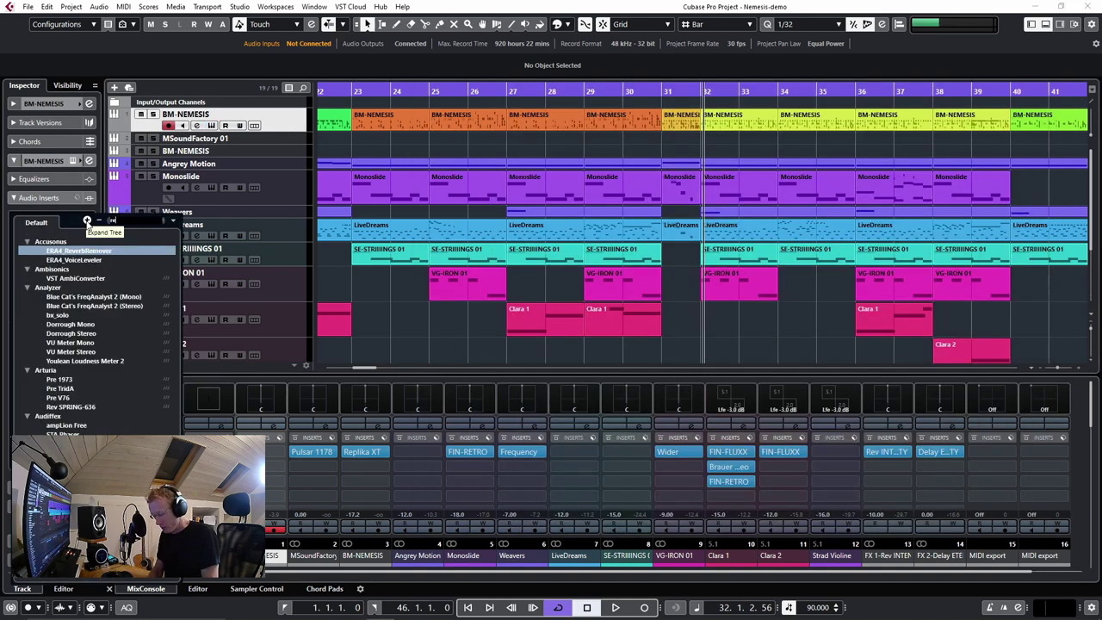
left_click(74, 250)
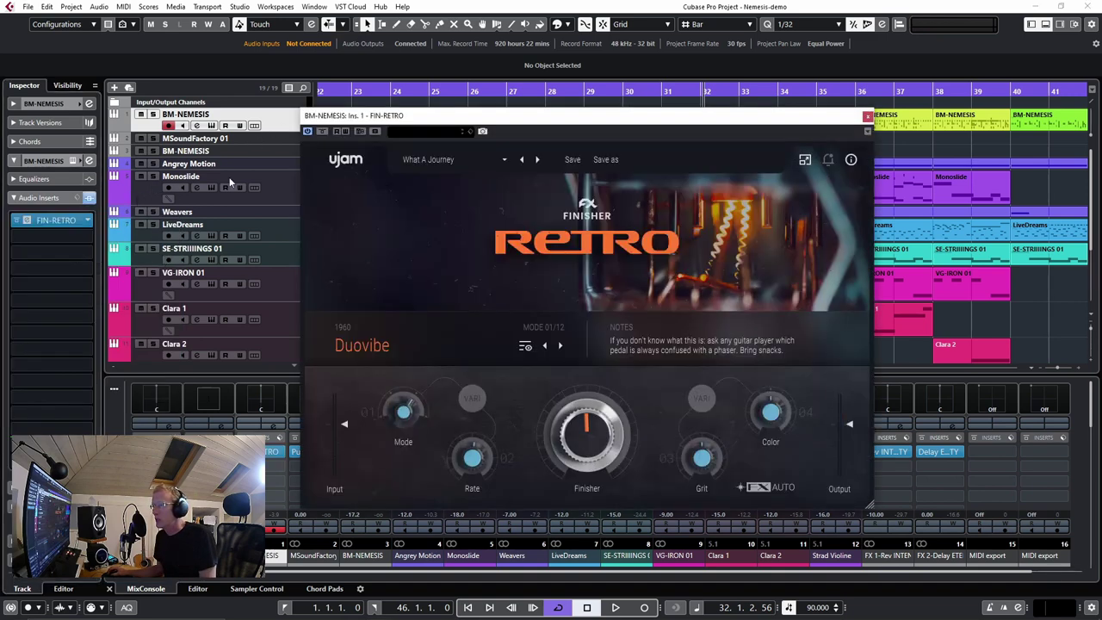
Play BM-NEMESIS soloed and load the Fisheye Lens preset from the Retro preset list
left_click_drag(396, 119, 580, 73)
key("space")
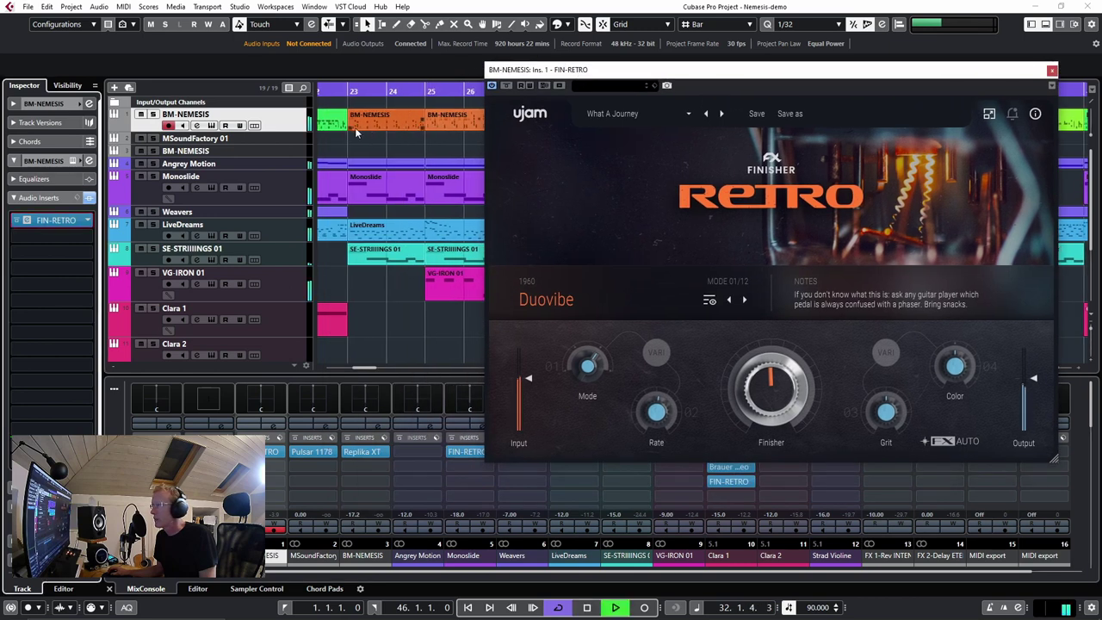
key("s")
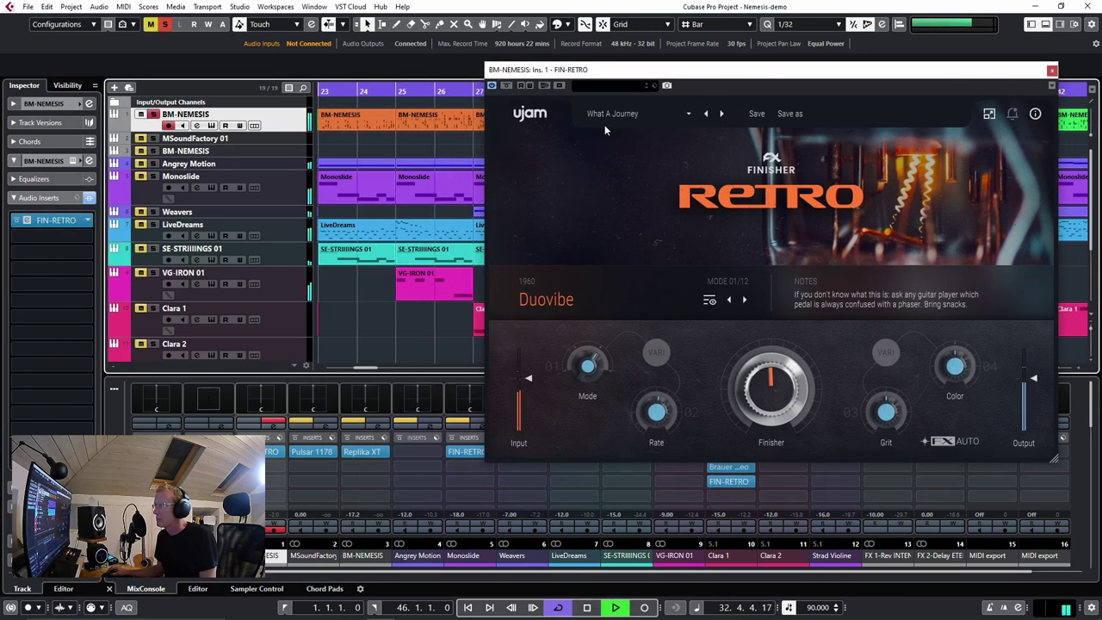
left_click(636, 119)
mouse_move(637, 132)
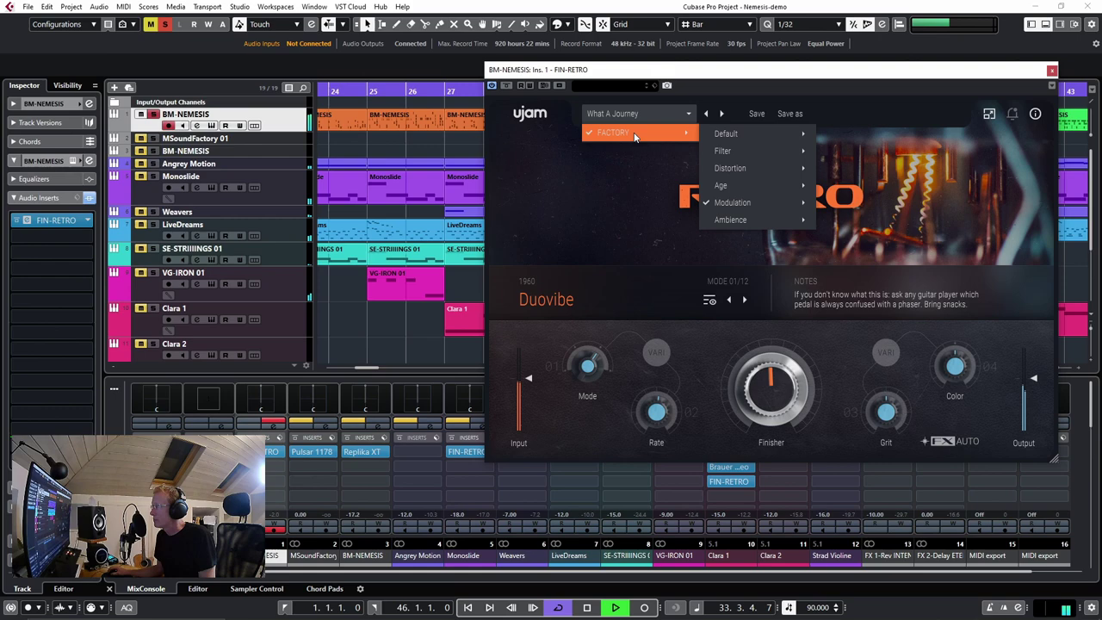
mouse_move(730, 168)
left_click(857, 201)
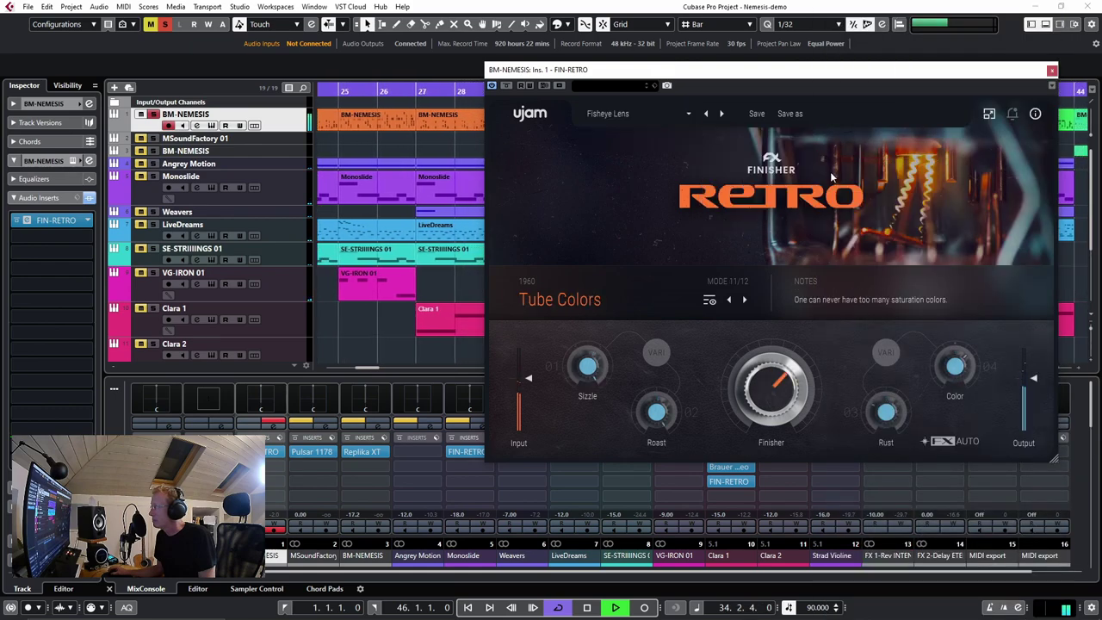
scroll(735, 392, "down", 3)
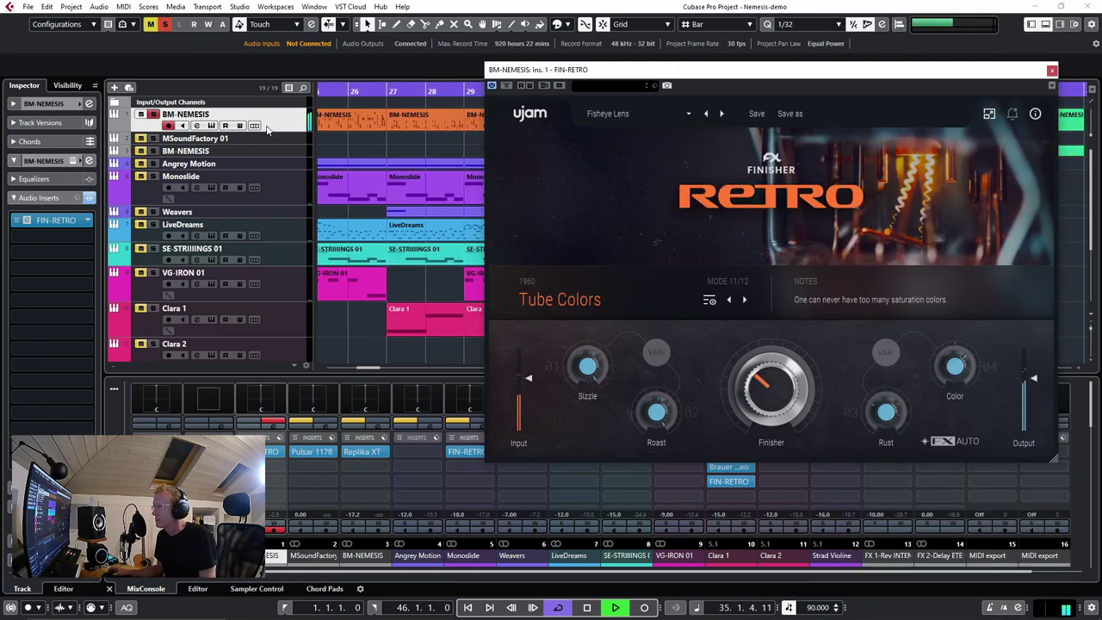
Clear solos, step through presets to Heartbreak Hotel while adjusting Finisher, then solo BM-NEMESIS
left_click(165, 25)
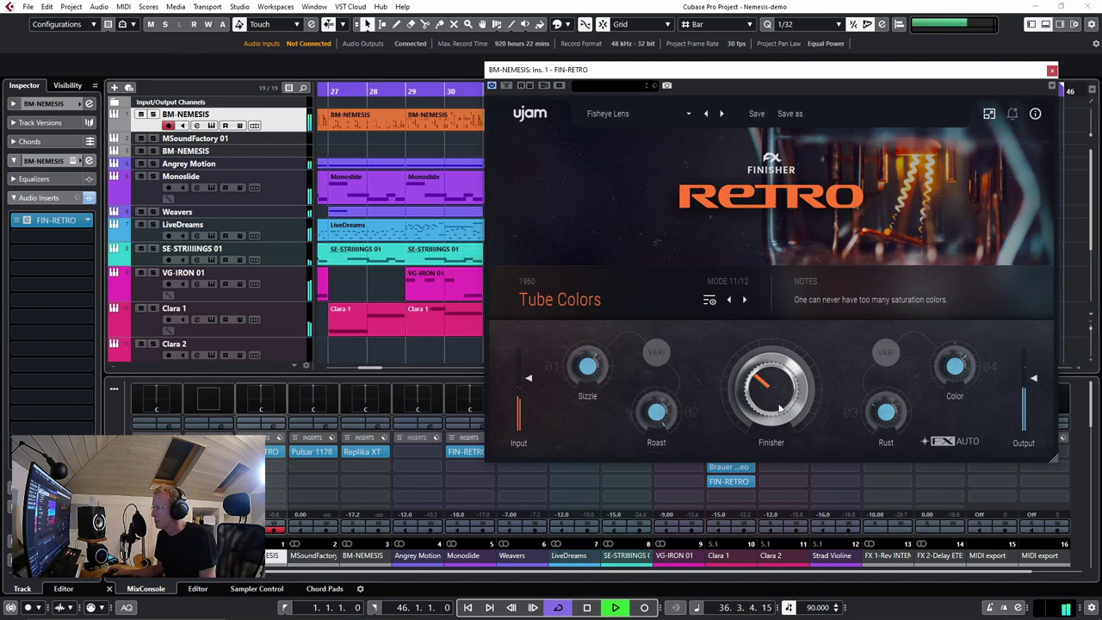
scroll(780, 373, "up", 2)
scroll(780, 373, "up", 2)
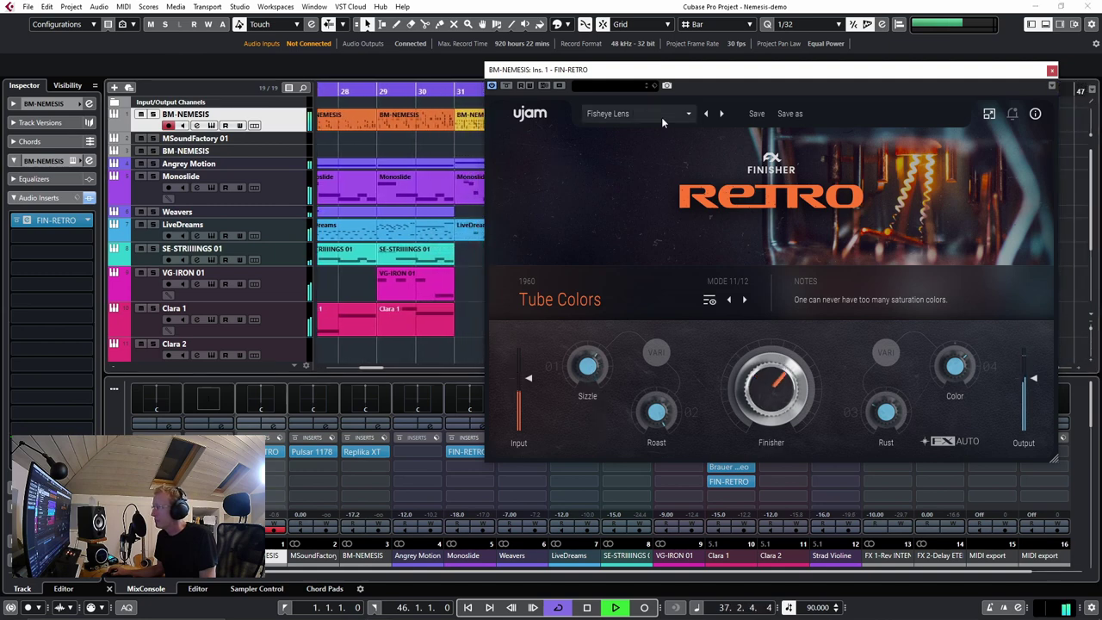
left_click(722, 114)
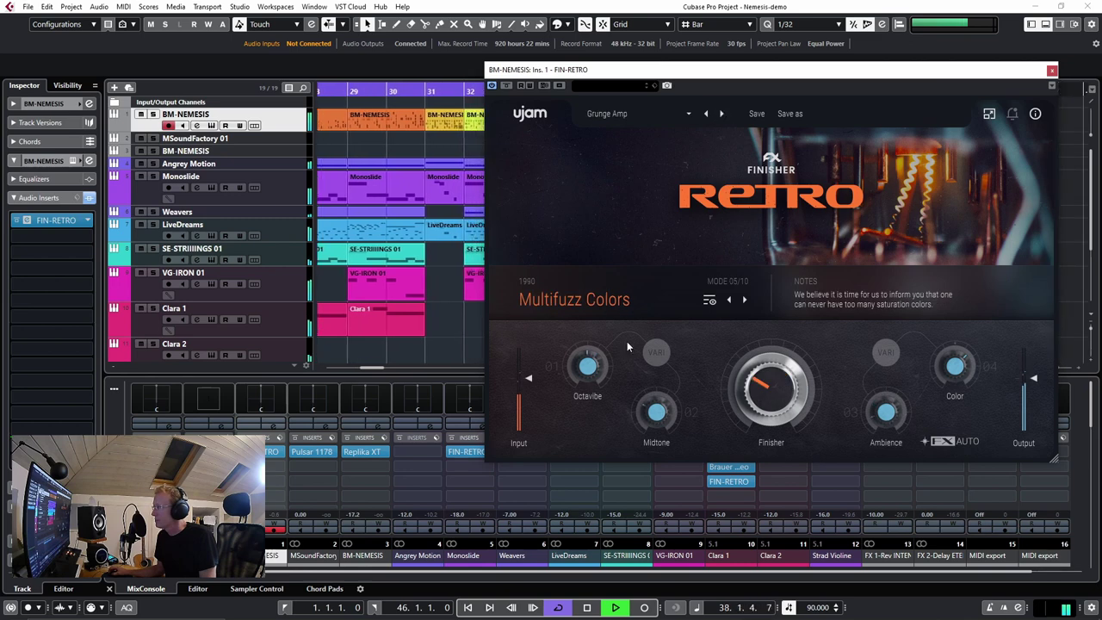
left_click_drag(745, 385, 756, 341)
left_click(721, 114)
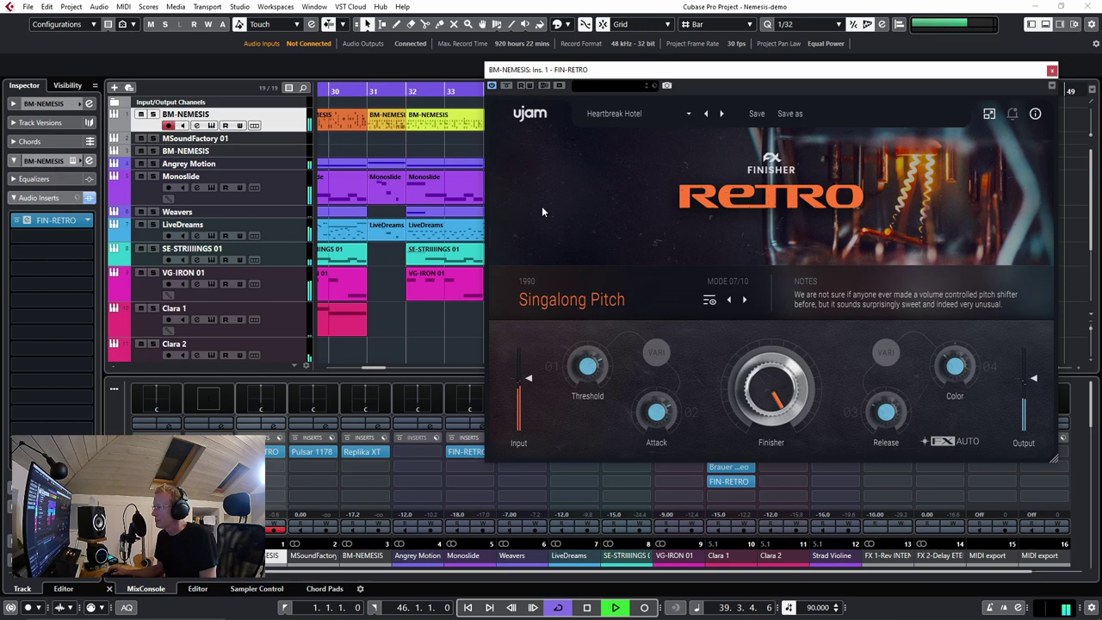
left_click(152, 115)
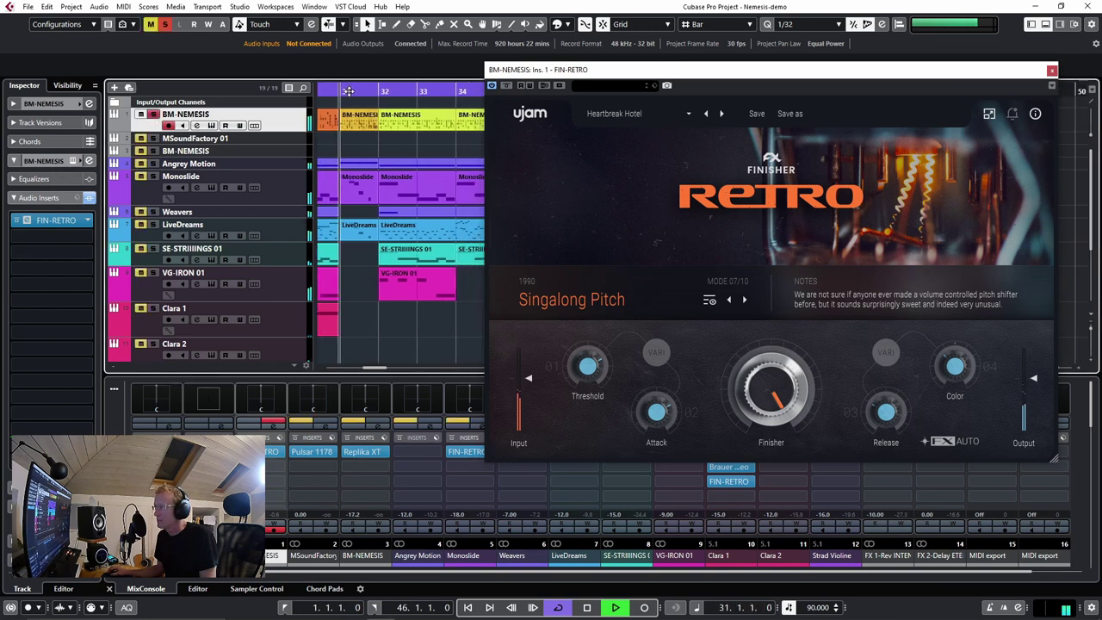
mouse_move(957, 370)
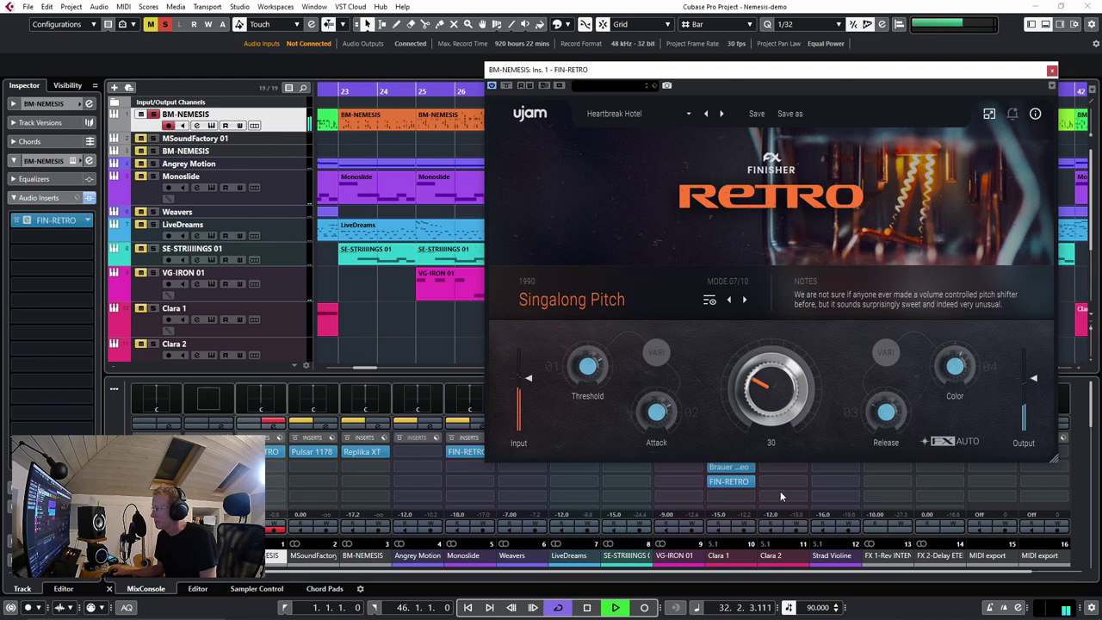
Load the FACTORY > Filter > Cut The Highs preset on BM-NEMESIS's Finisher Retro
left_click(722, 115)
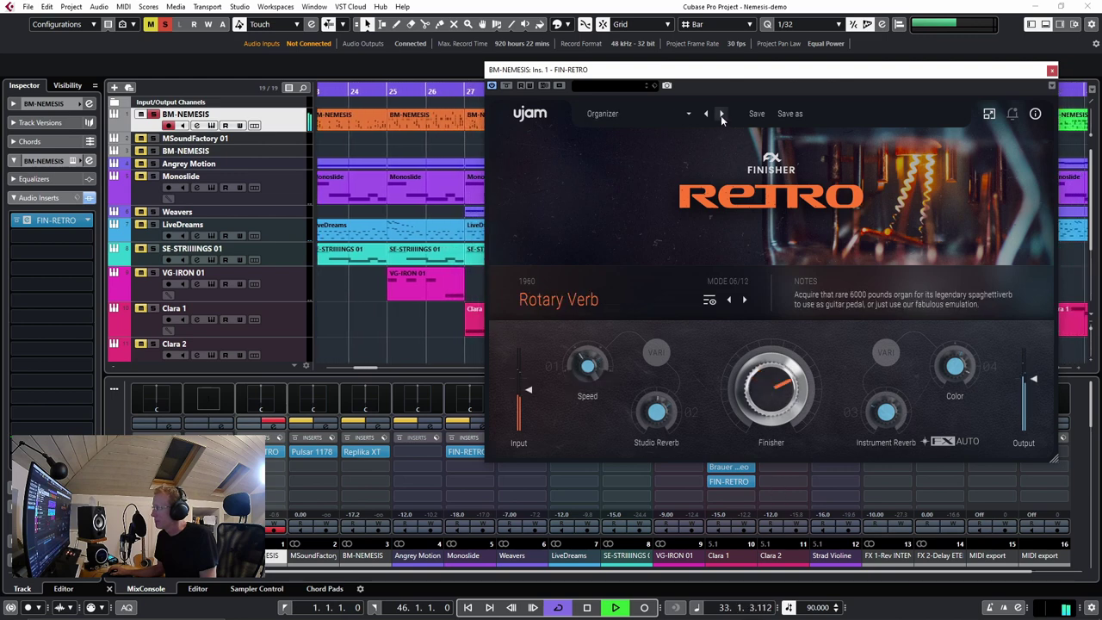
left_click(613, 113)
mouse_move(642, 133)
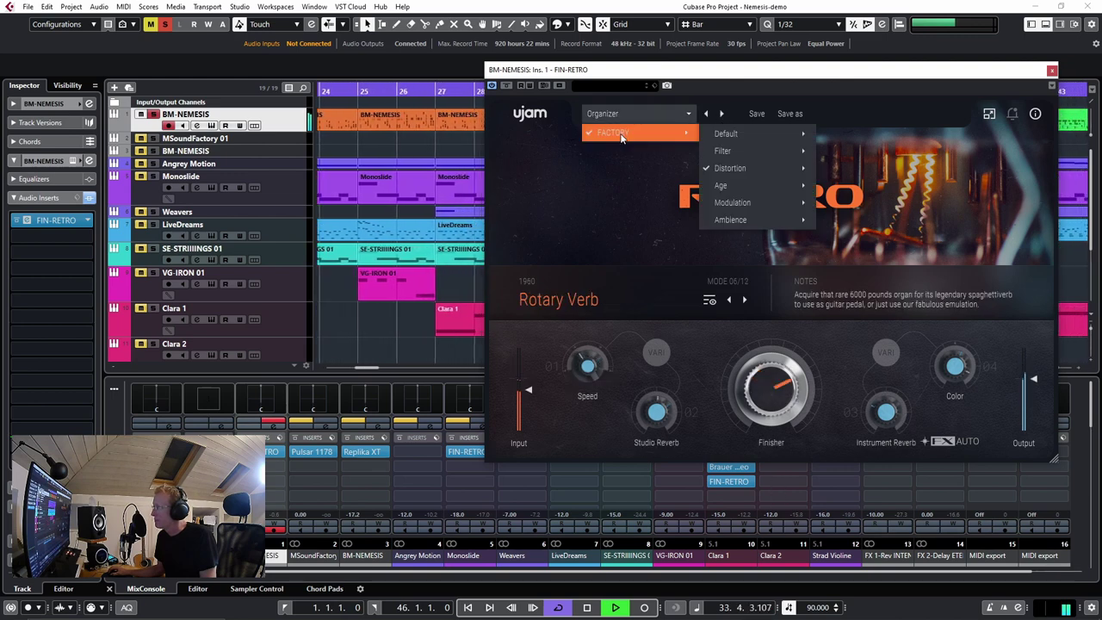
mouse_move(735, 152)
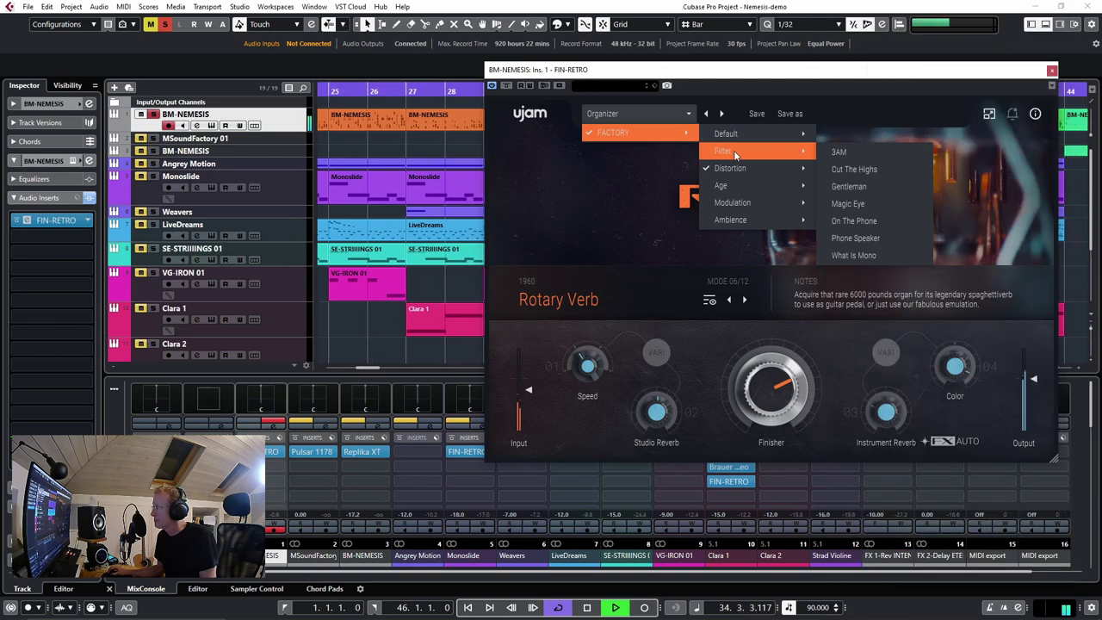
left_click(854, 169)
Adjust the Finisher amount, switch to the Gentleman preset, and stop playback
left_click_drag(783, 411, 801, 521)
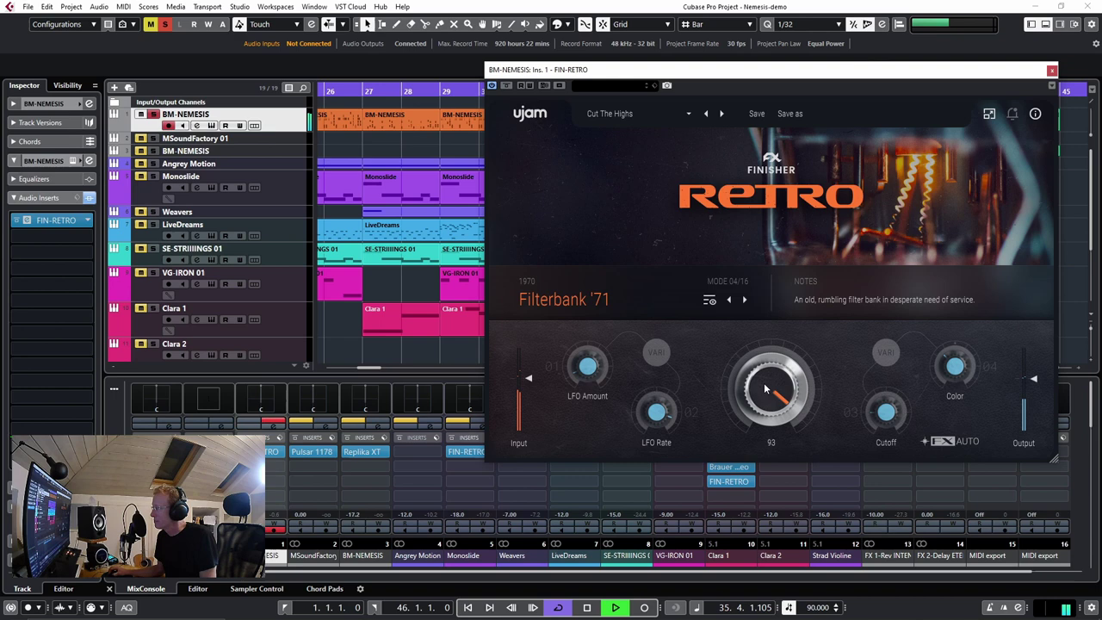
left_click_drag(764, 389, 758, 353)
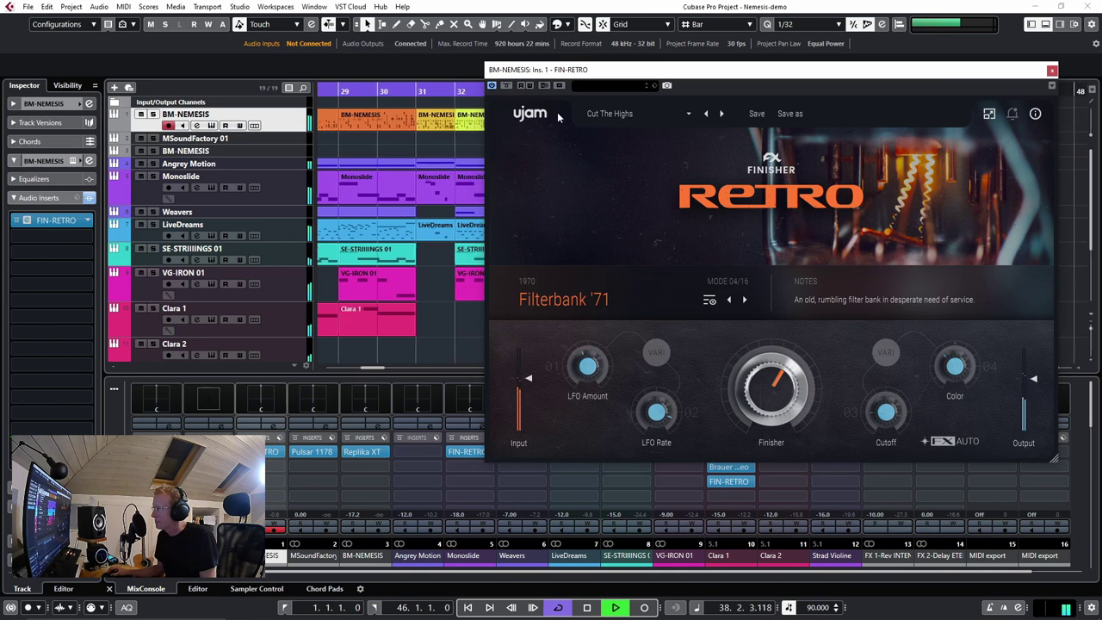
left_click(722, 113)
left_click_drag(754, 390, 756, 377)
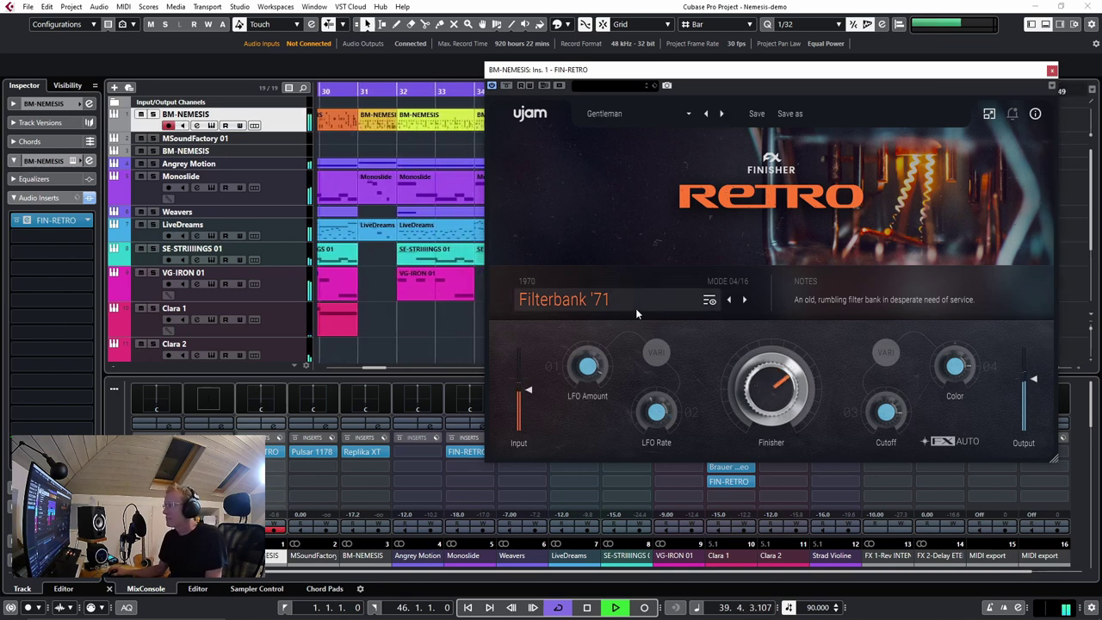
key("space")
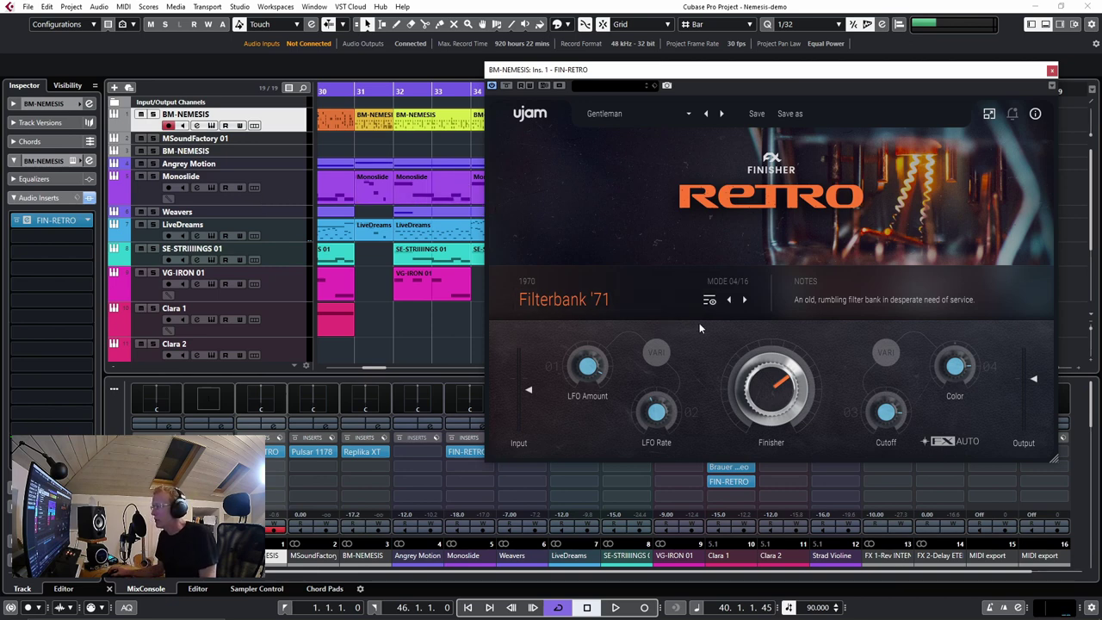
Close the Finisher Retro window, then solo and audition LiveDreams from earlier in the song
left_click(1052, 71)
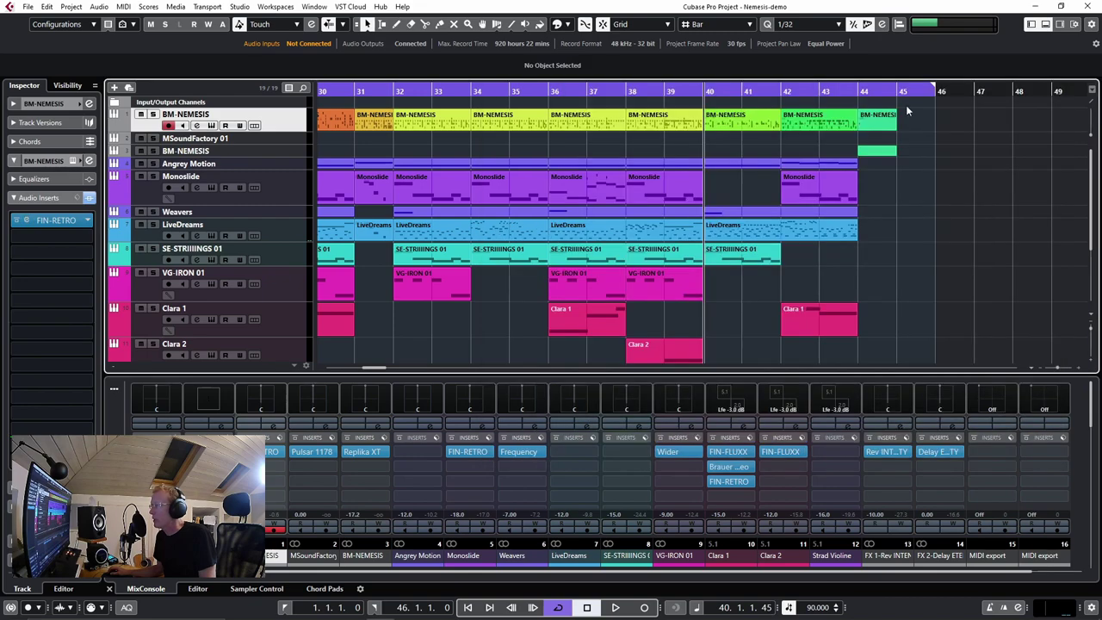
left_click(300, 231)
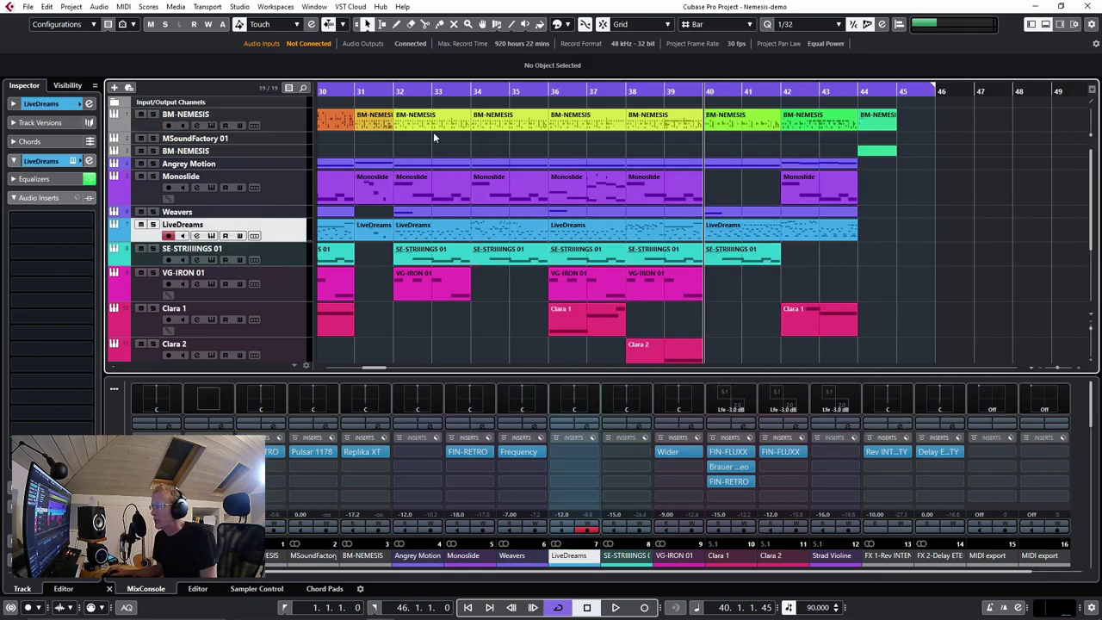
left_click_drag(396, 91, 619, 65)
left_click(153, 224)
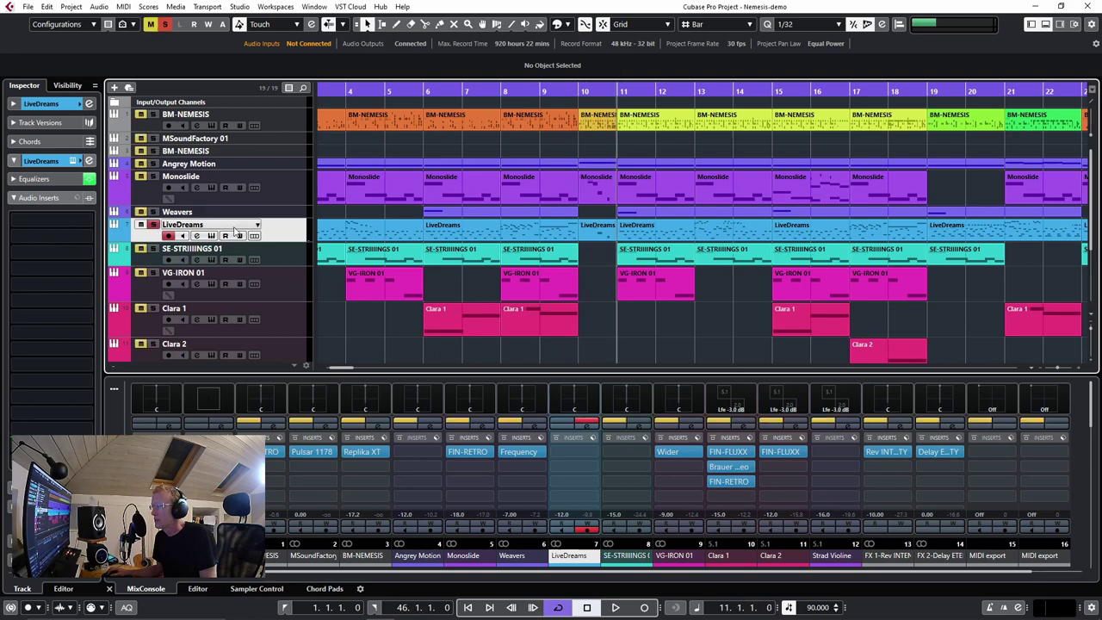
key("space")
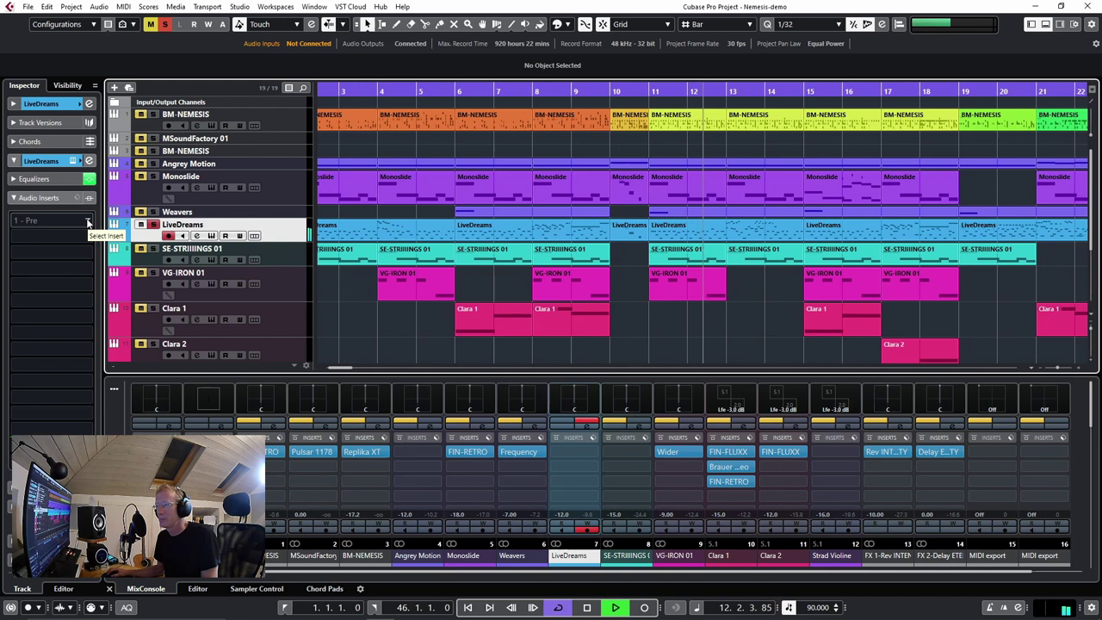
key("space")
Insert FIN-RETRO into LiveDreams' first Audio Insert slot via a 'ret' search
left_click(87, 223)
type("ret")
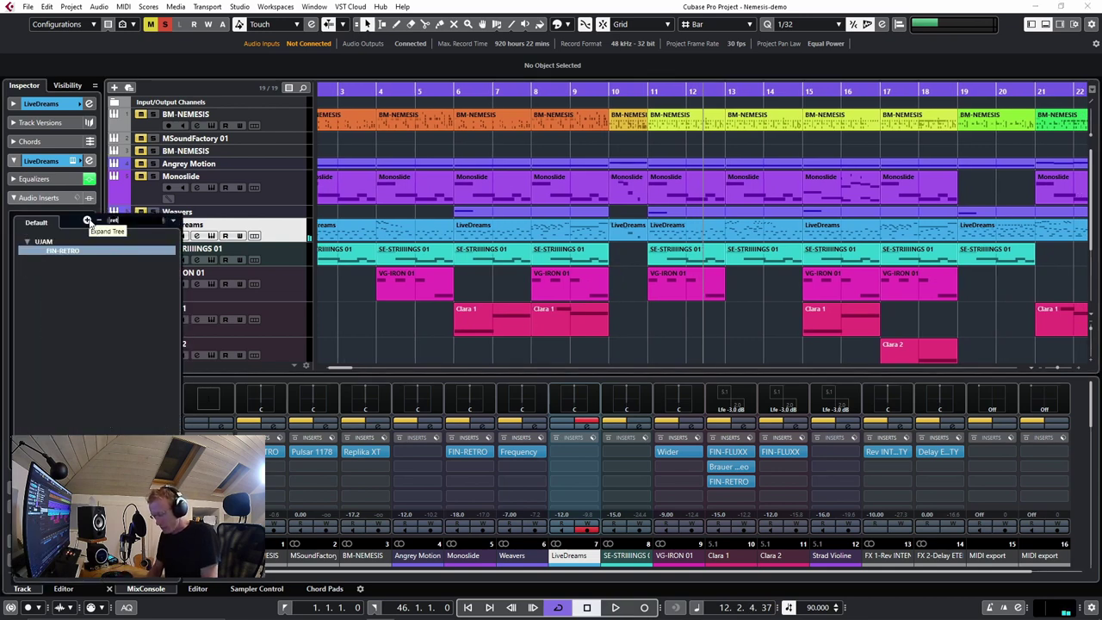
left_click(129, 247)
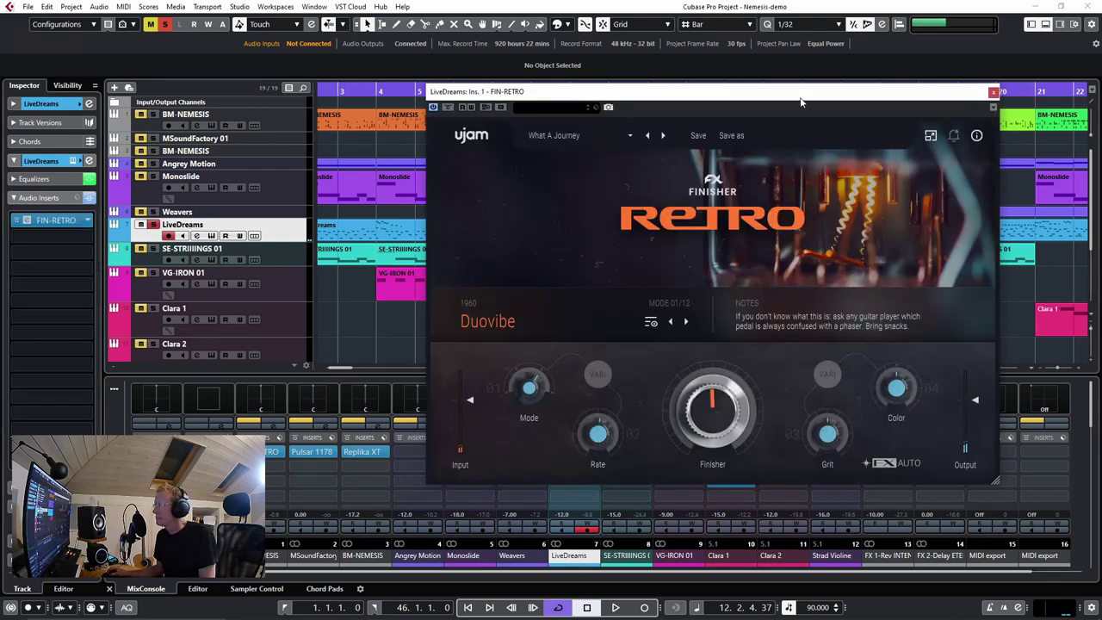
Start playback and load the FACTORY > Age > Cassette preset with a lower Finisher amount
left_click_drag(801, 102, 837, 75)
key("space")
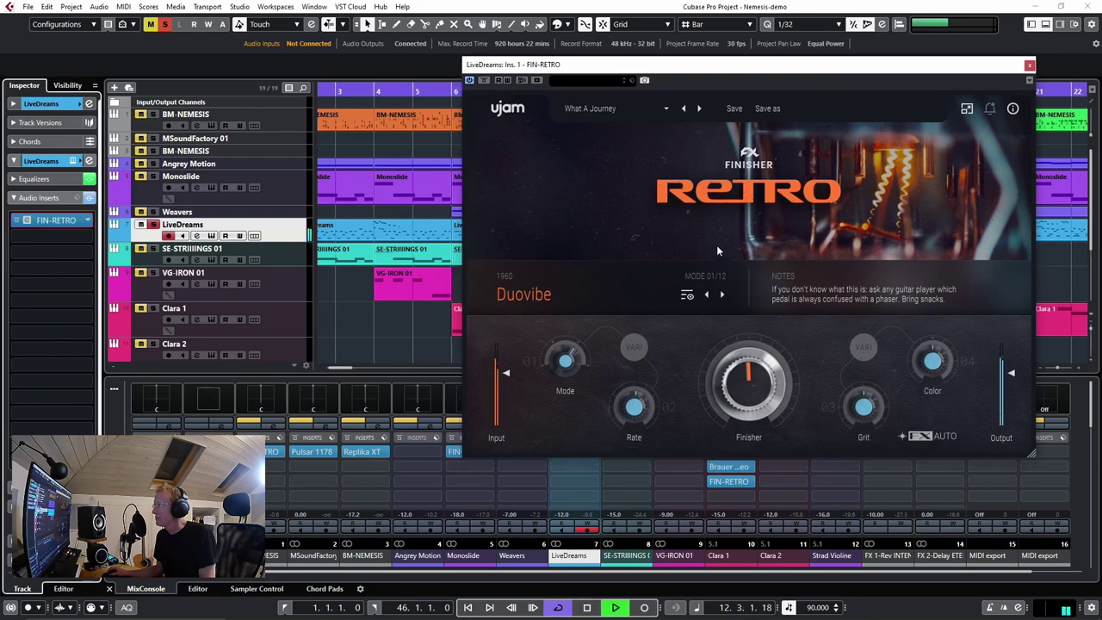
left_click(622, 108)
mouse_move(733, 181)
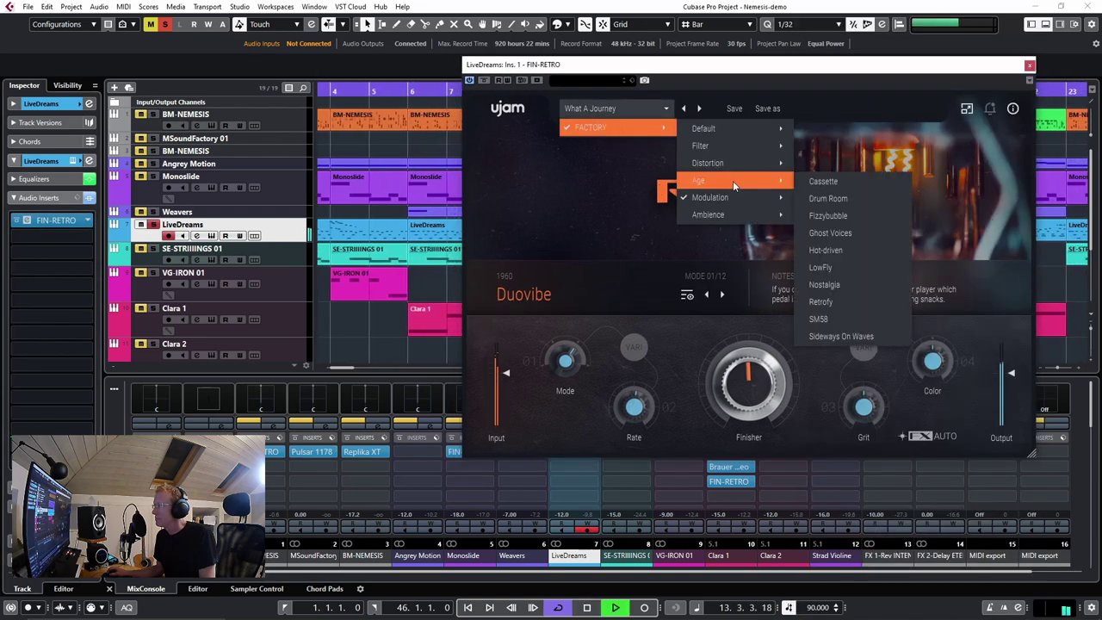
left_click(828, 182)
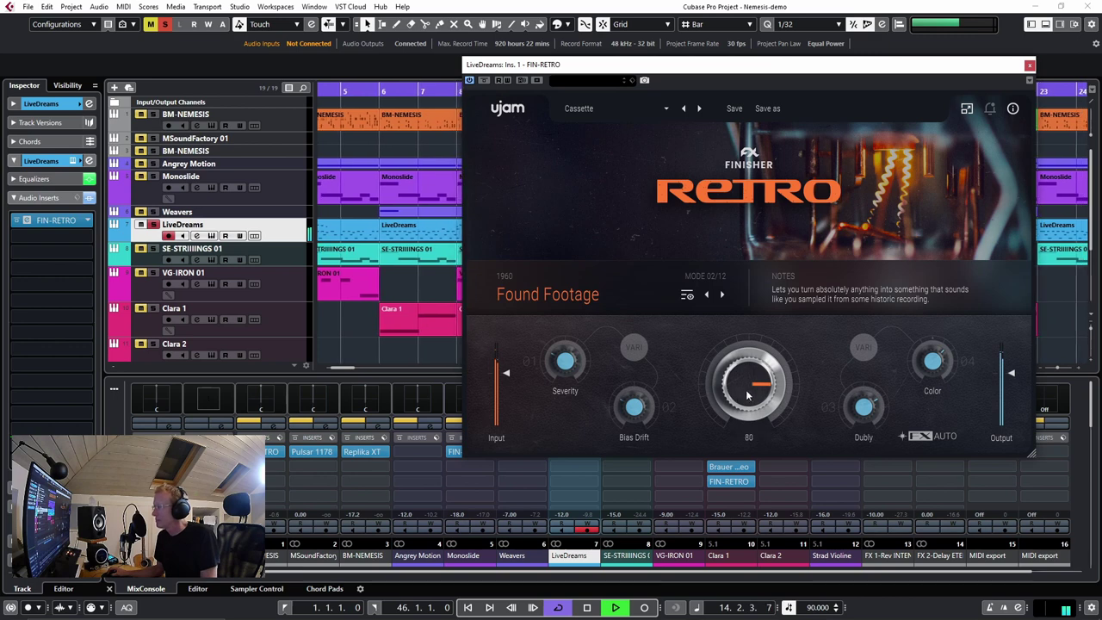
mouse_move(748, 397)
left_mouse_down()
mouse_move(754, 454)
mouse_move(749, 392)
left_mouse_up()
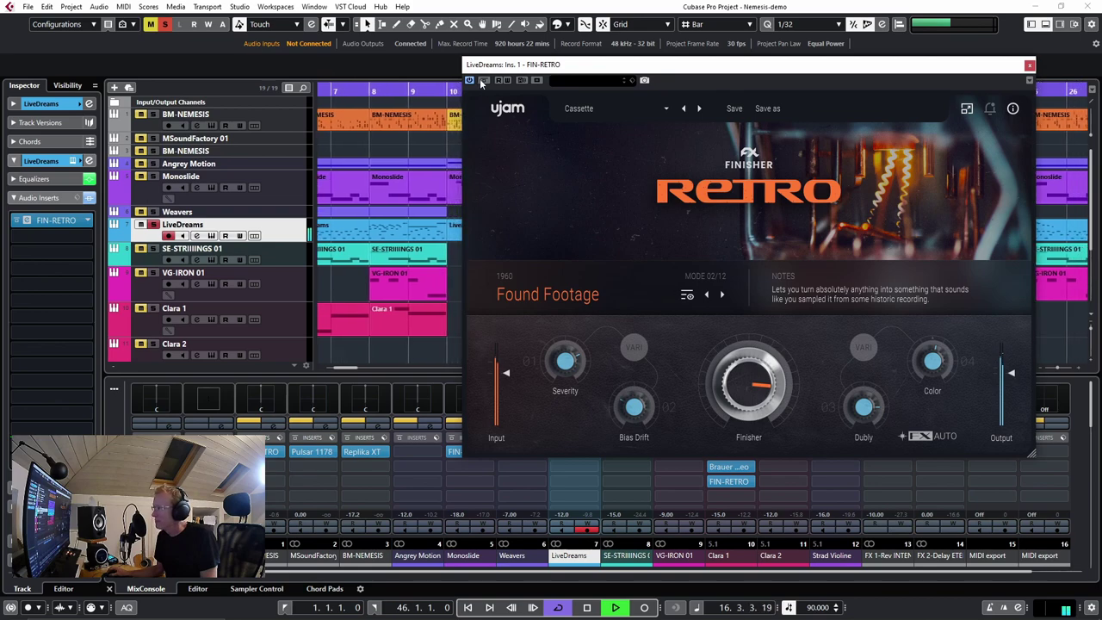
Step through Drum Room to the Fizzybubble preset, solo LiveDreams, and turn Finisher down
left_click(176, 7)
key("Escape")
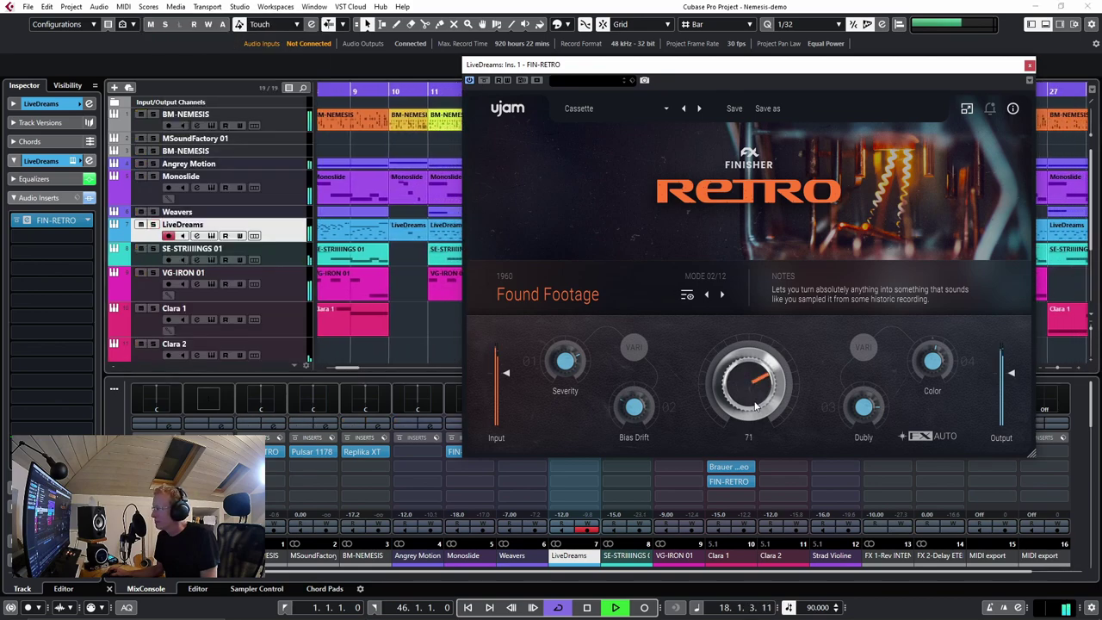
left_click(699, 109)
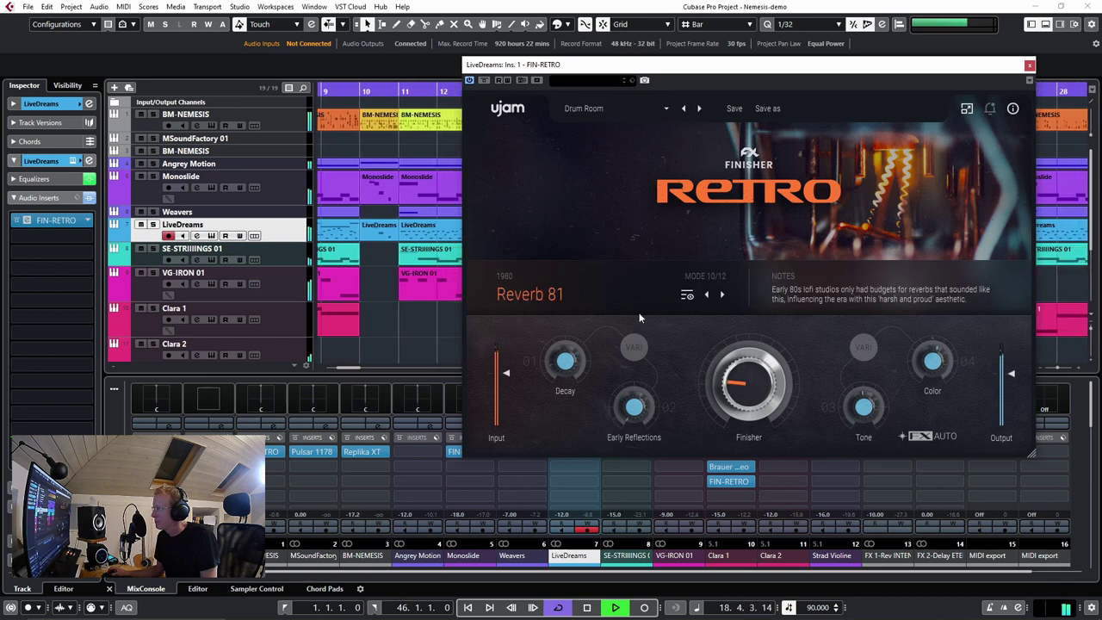
left_click(698, 109)
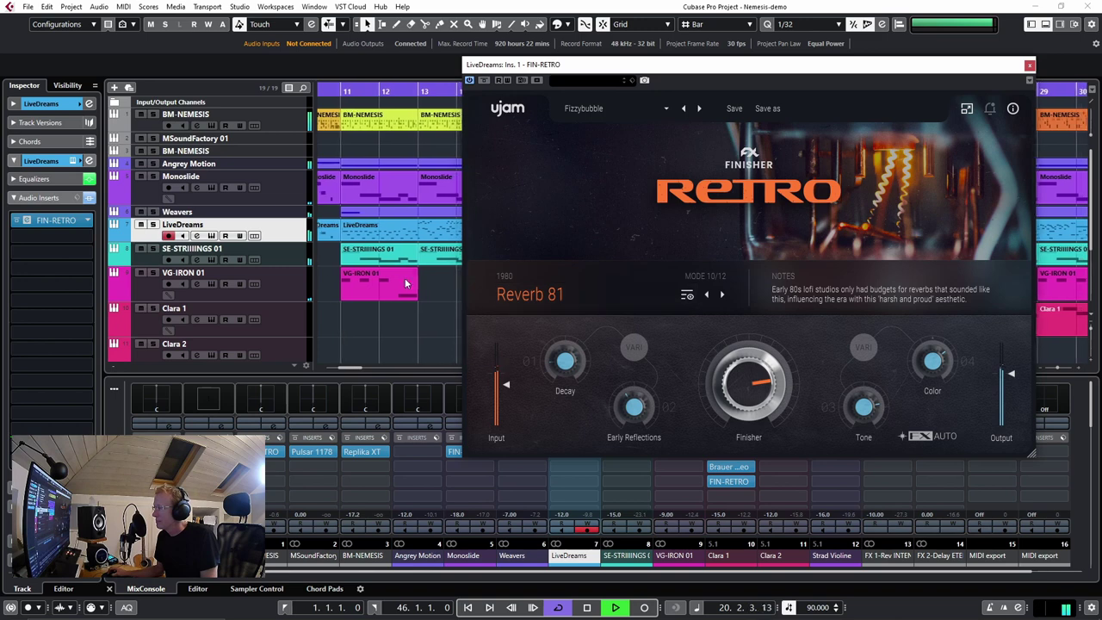
key("s")
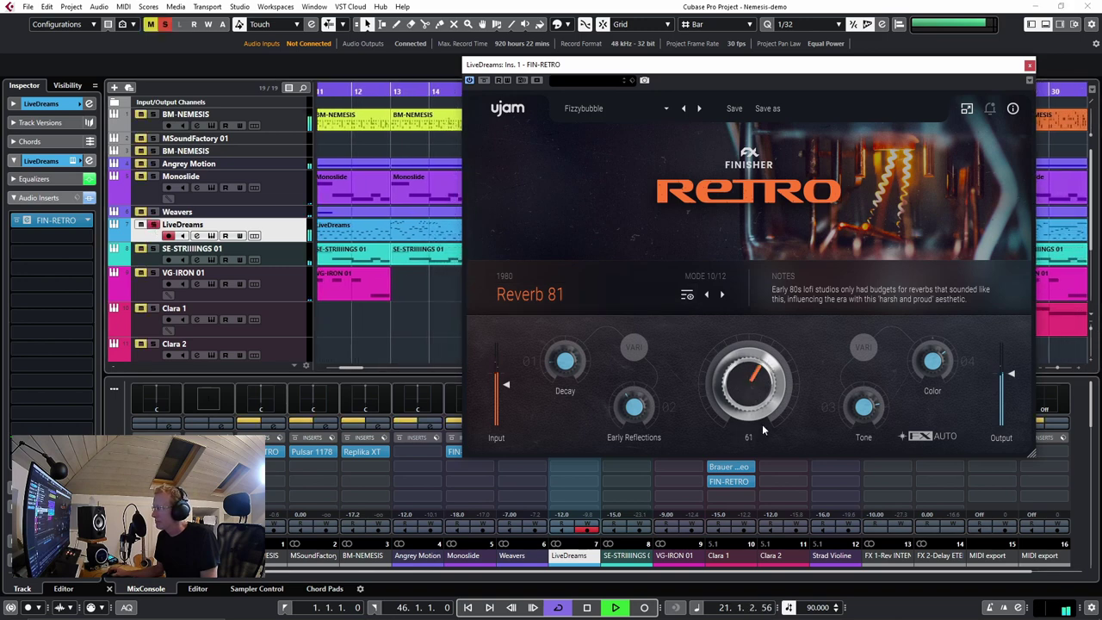
left_click_drag(763, 424, 774, 469)
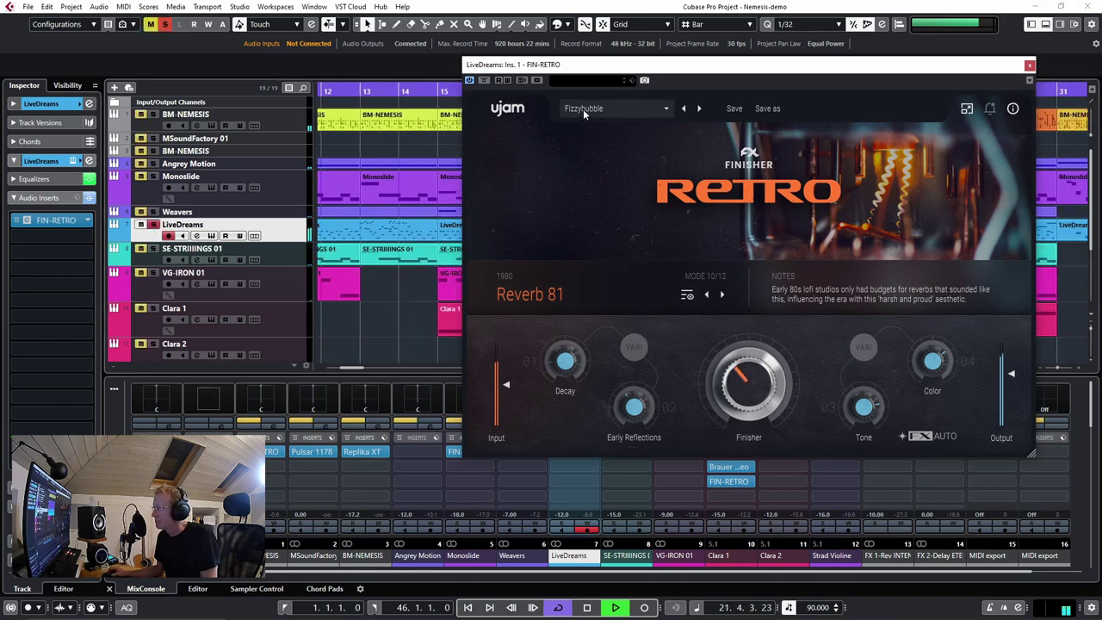
Load the 4D Experience ambience preset on LiveDreams, listen, then stop playback
left_click(583, 111)
mouse_move(620, 127)
mouse_move(741, 148)
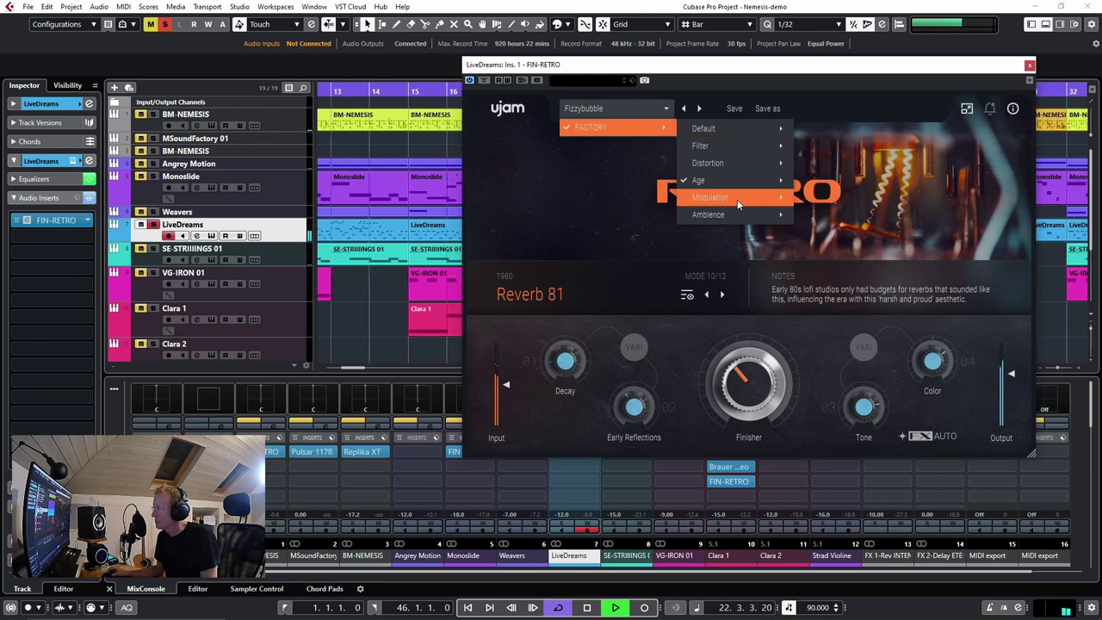
mouse_move(732, 214)
left_click(819, 221)
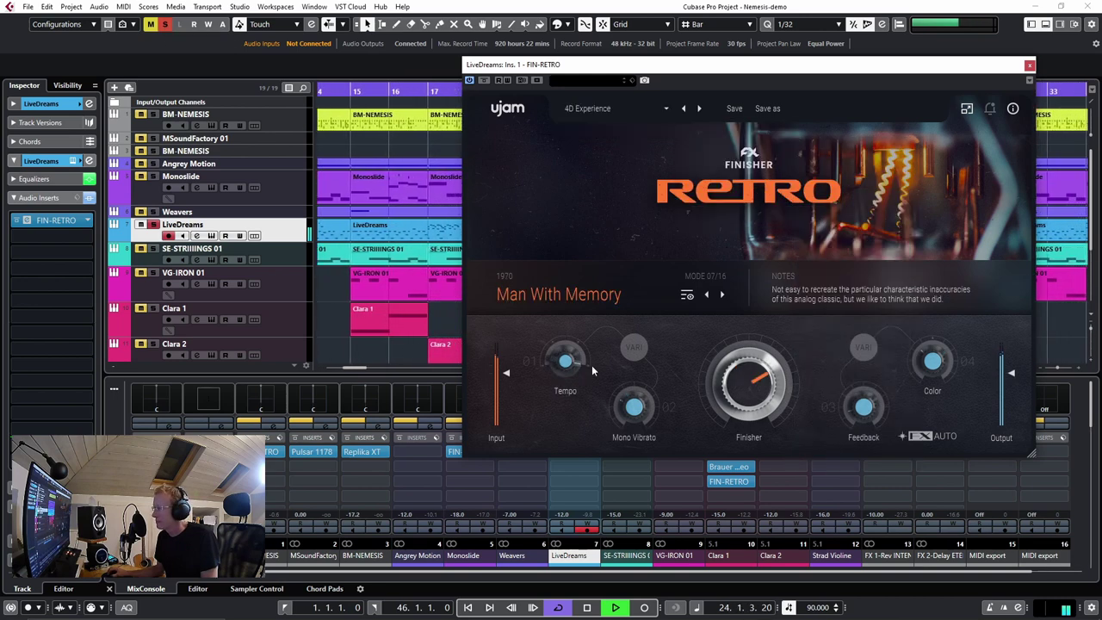
mouse_move(628, 374)
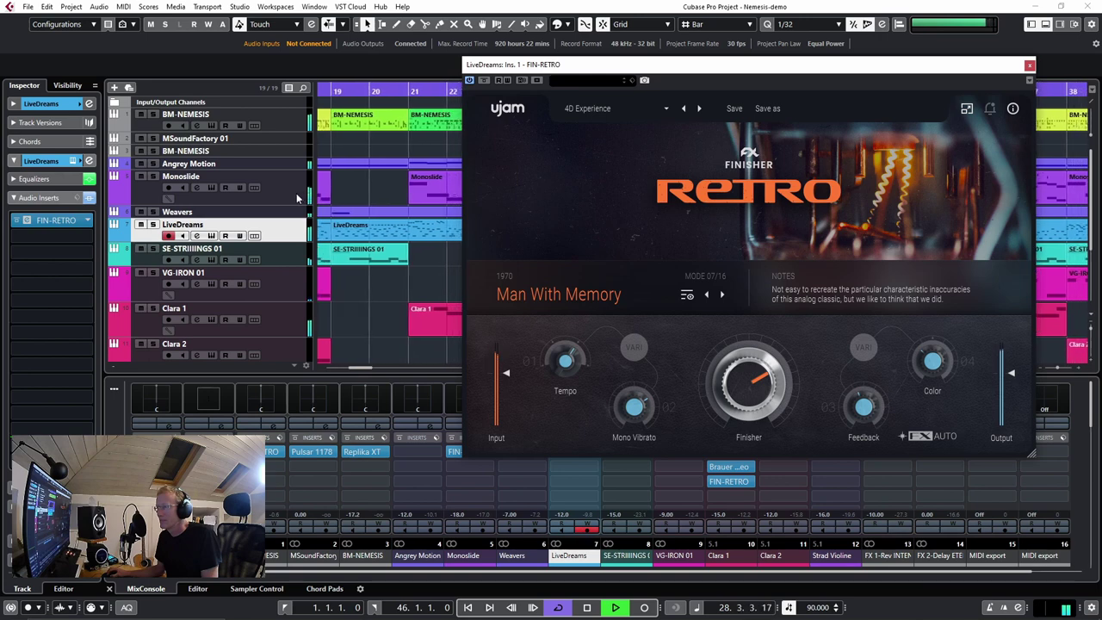
key("space")
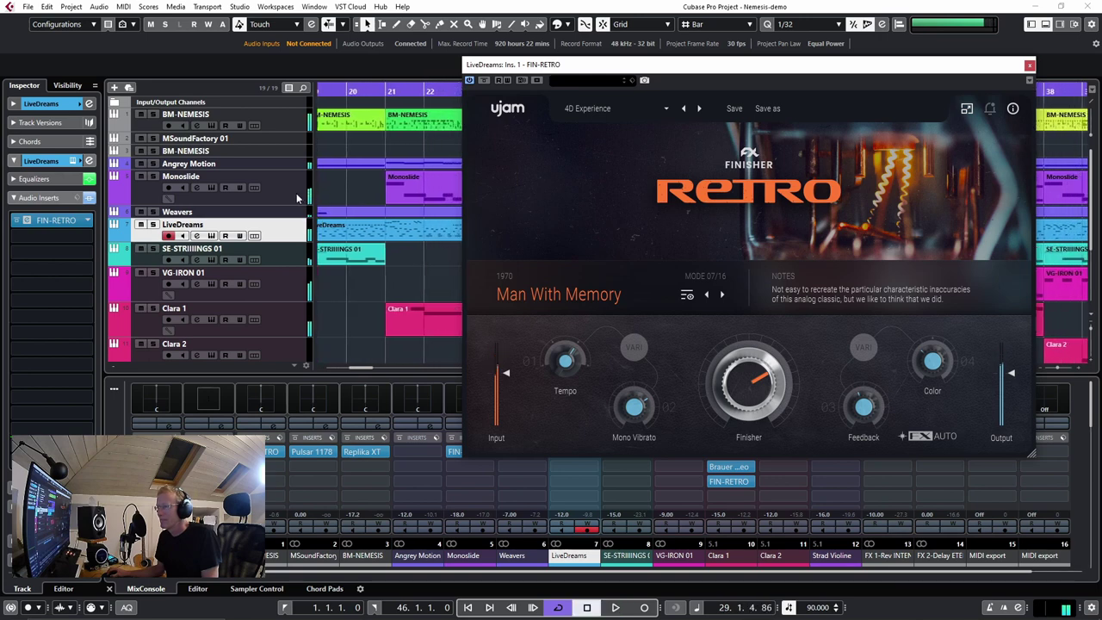
Select the SE-STRIIIINGS 01 track and insert FIN-RETRO in its first insert slot
left_click(297, 193)
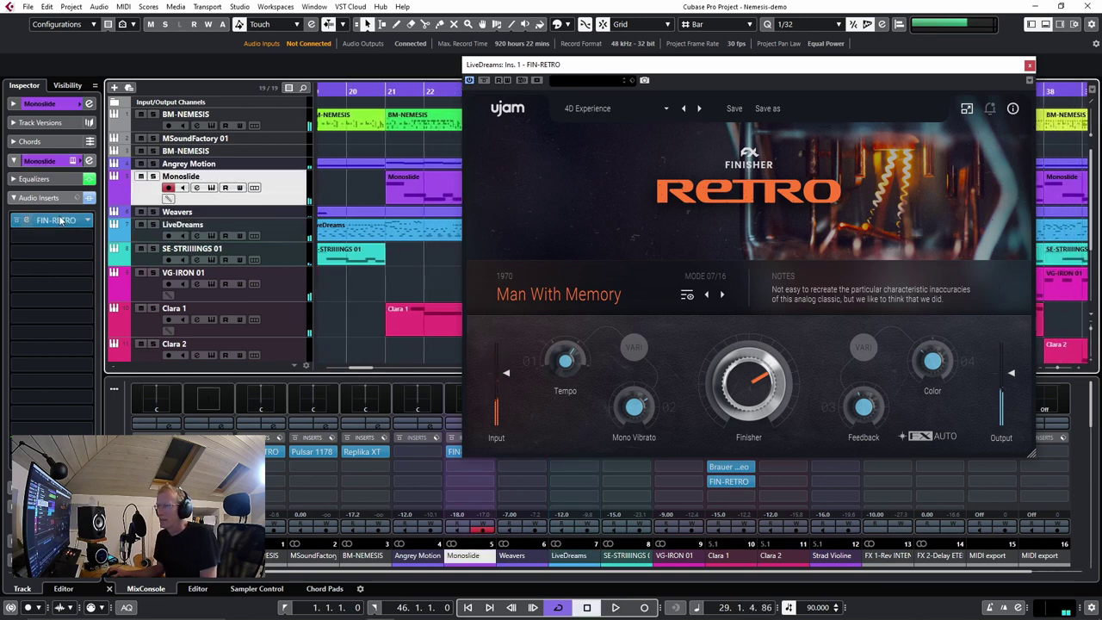
left_click(297, 235)
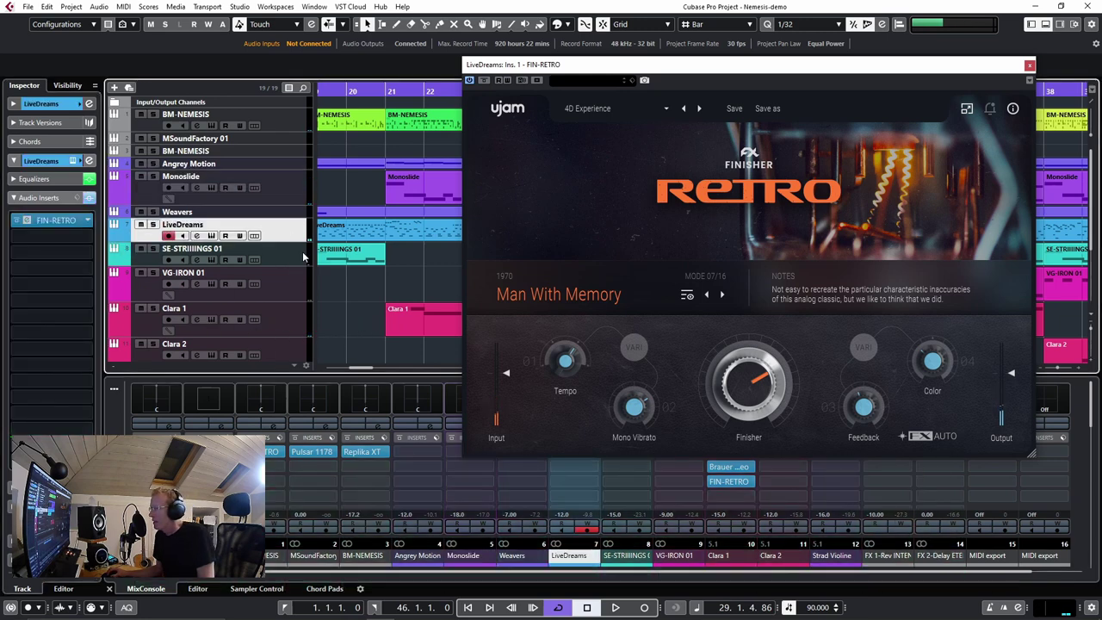
left_click(295, 256)
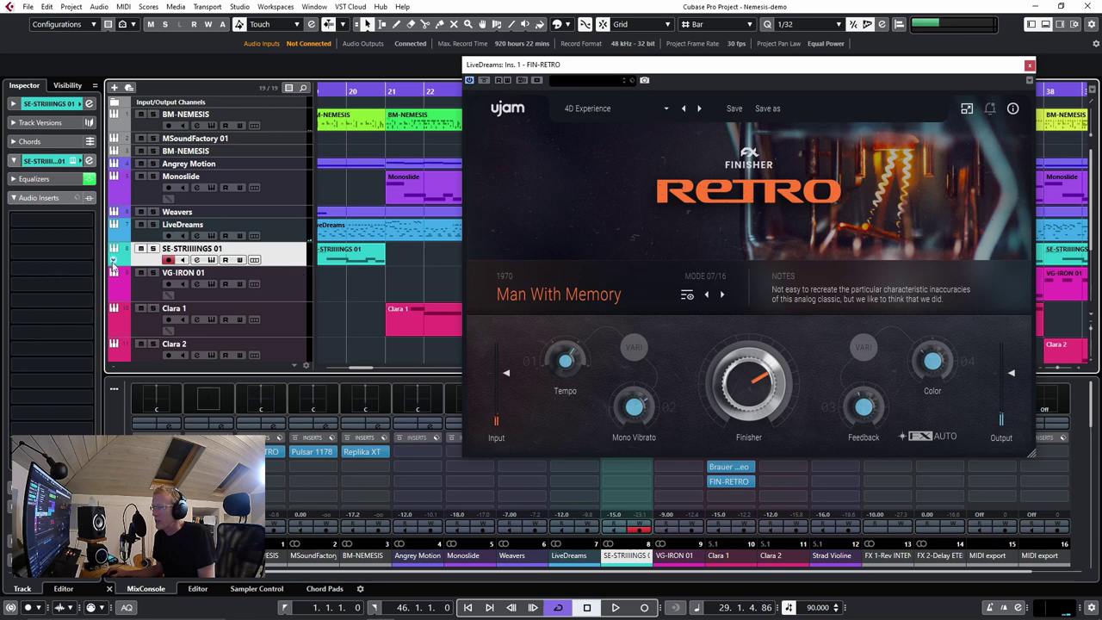
left_click(89, 222)
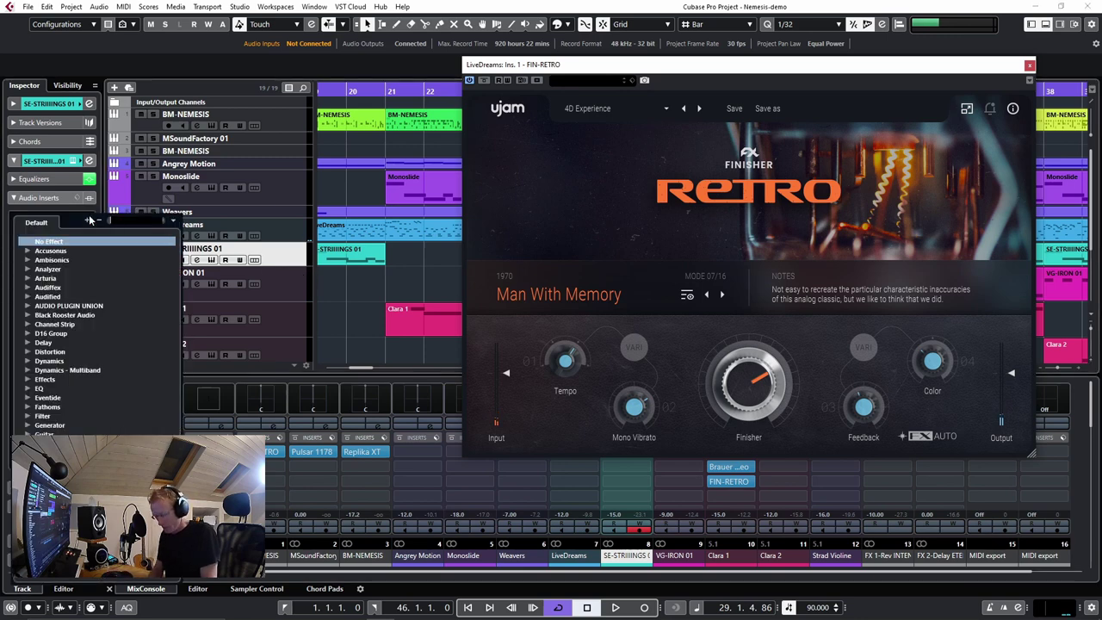
type("ret")
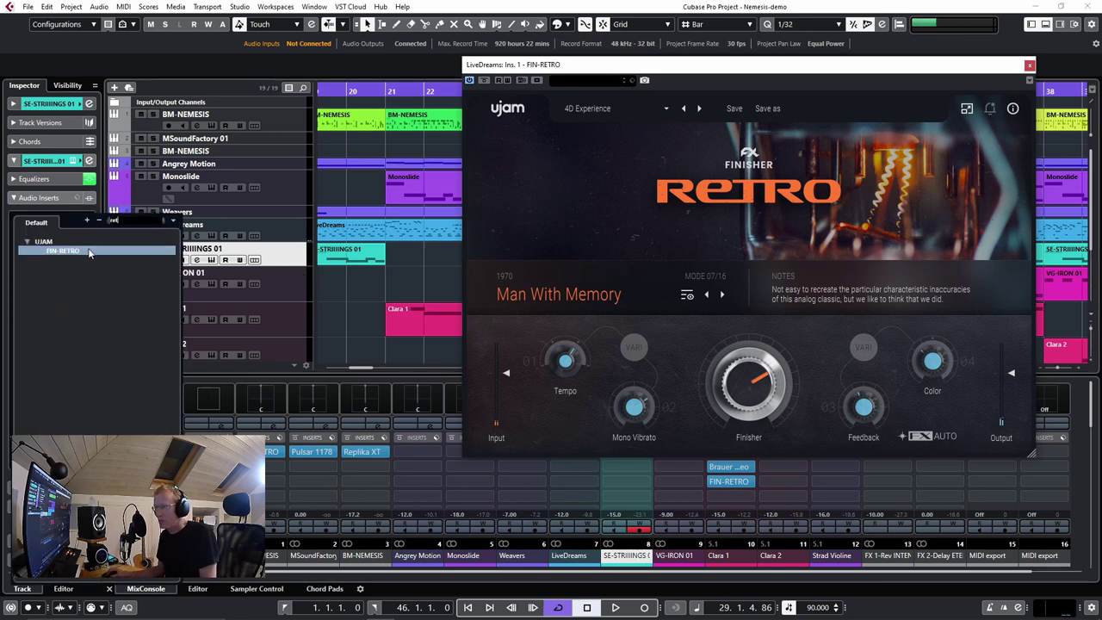
left_click(89, 252)
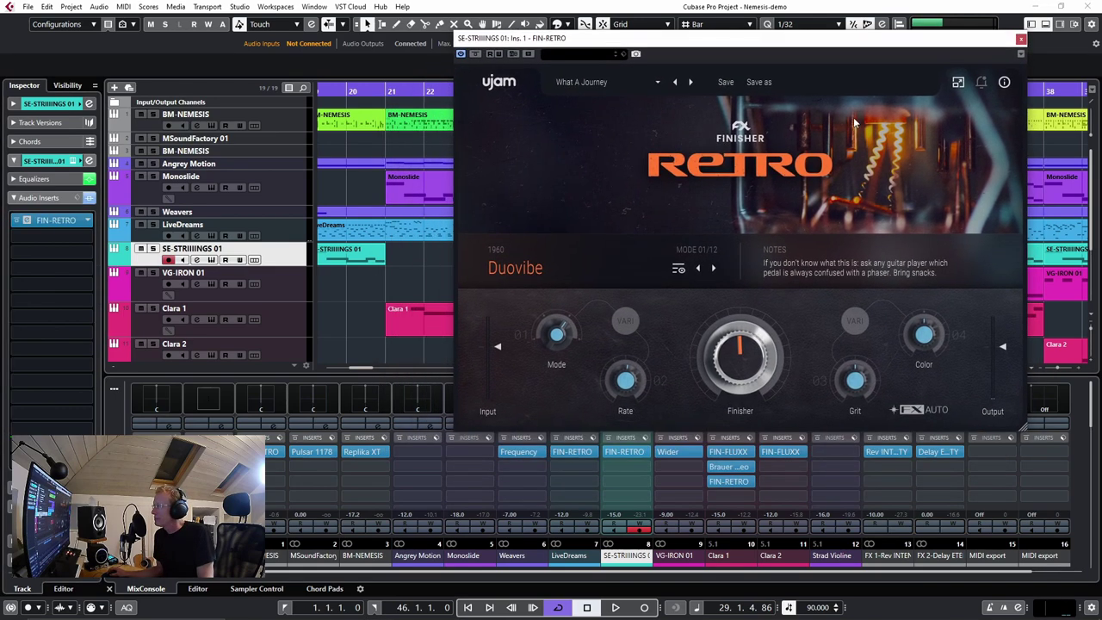
Play the soloed strings from around bar 17, raising Finisher to 59 and stepping presets
key("space")
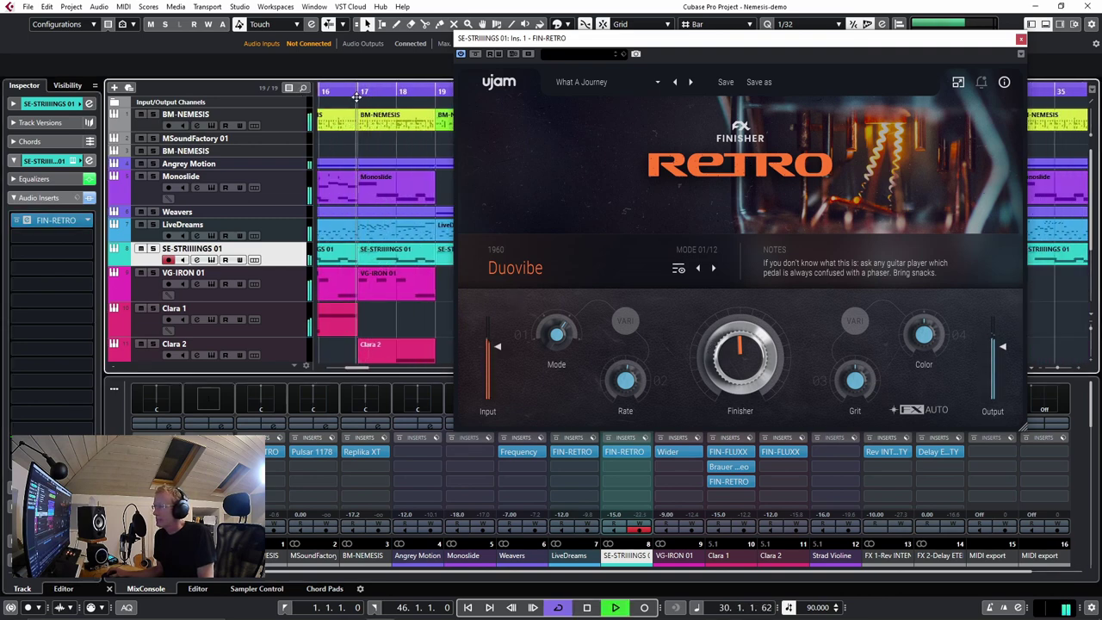
key("KP_Subtract")
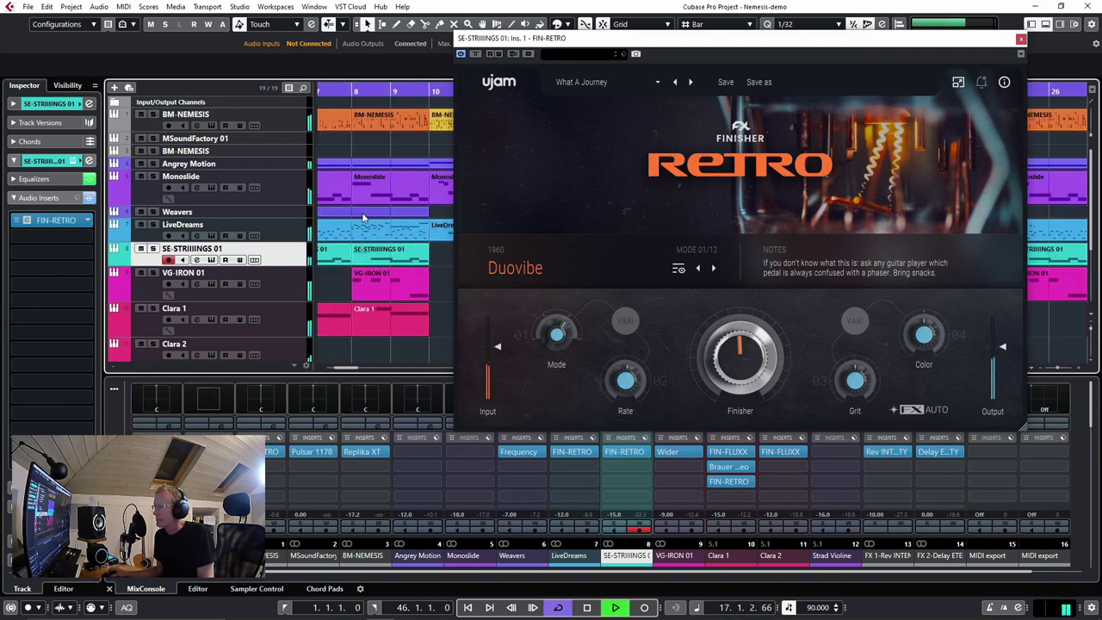
left_click(153, 249)
left_click_drag(689, 38, 641, 39)
scroll(689, 344, "up", 3)
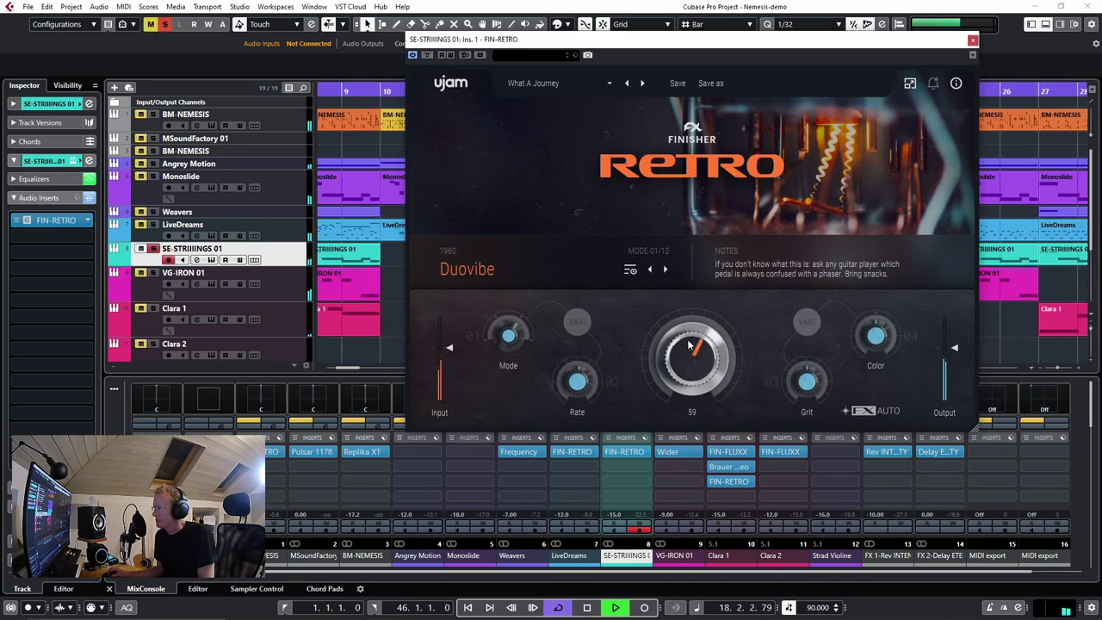
left_click(643, 83)
Load Factory > Distortion > Grunge Amp, unsolo strings, return to bar 8, set Finisher to 54
left_click(567, 84)
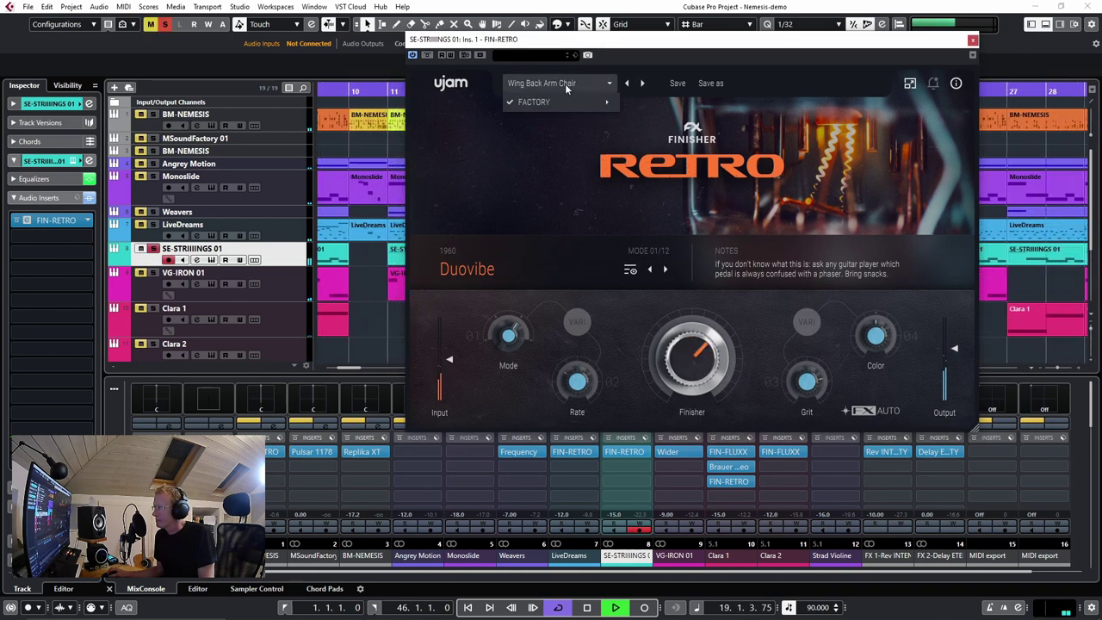
mouse_move(603, 102)
mouse_move(661, 141)
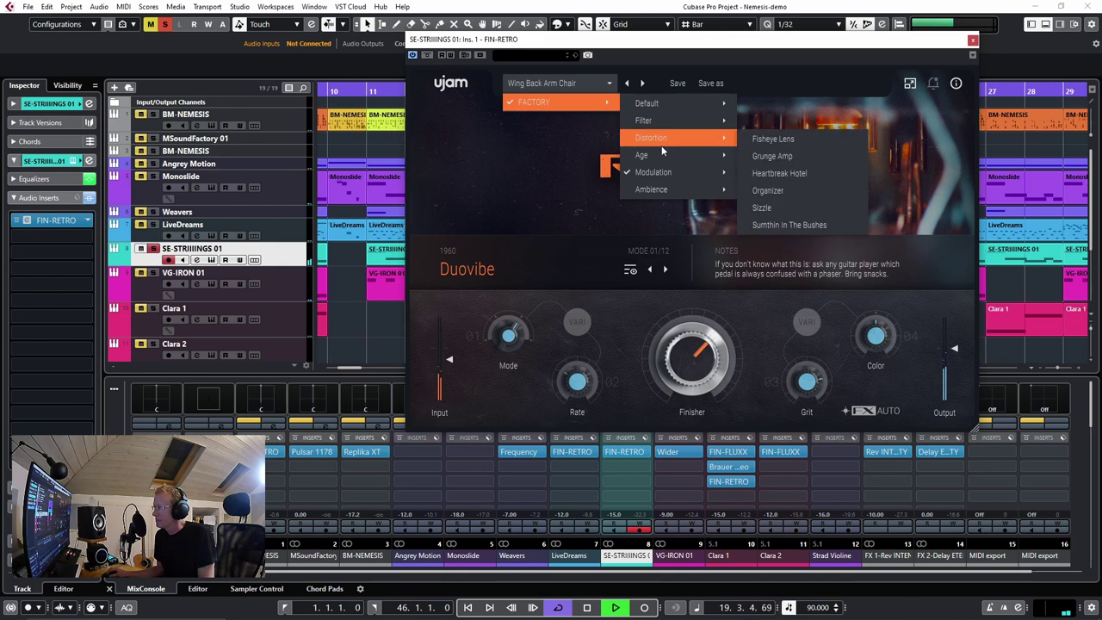
left_click(757, 156)
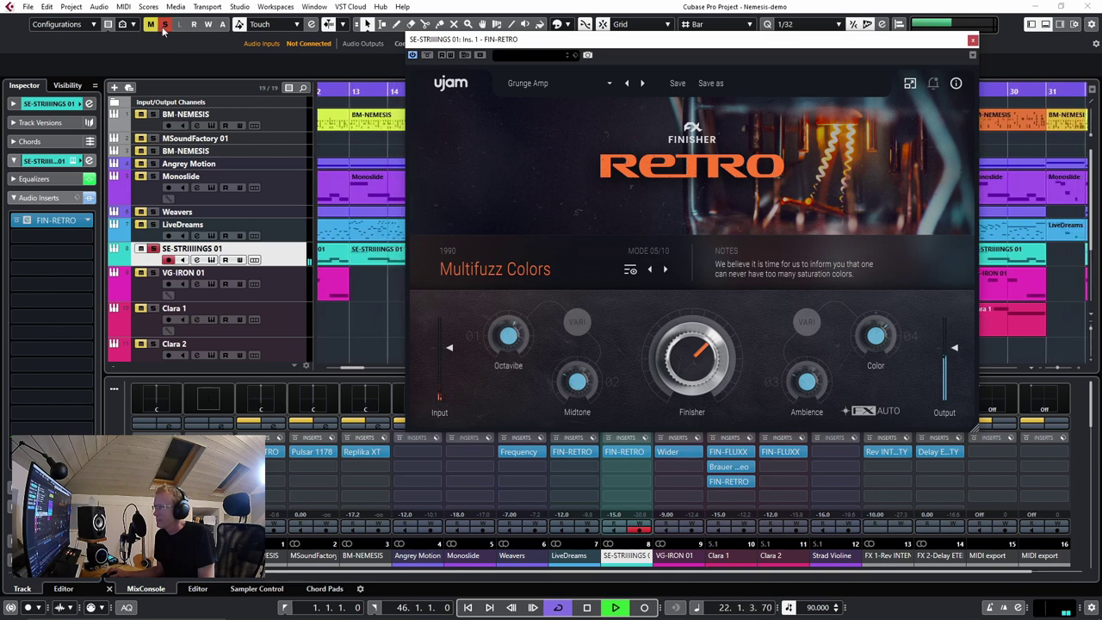
key("s")
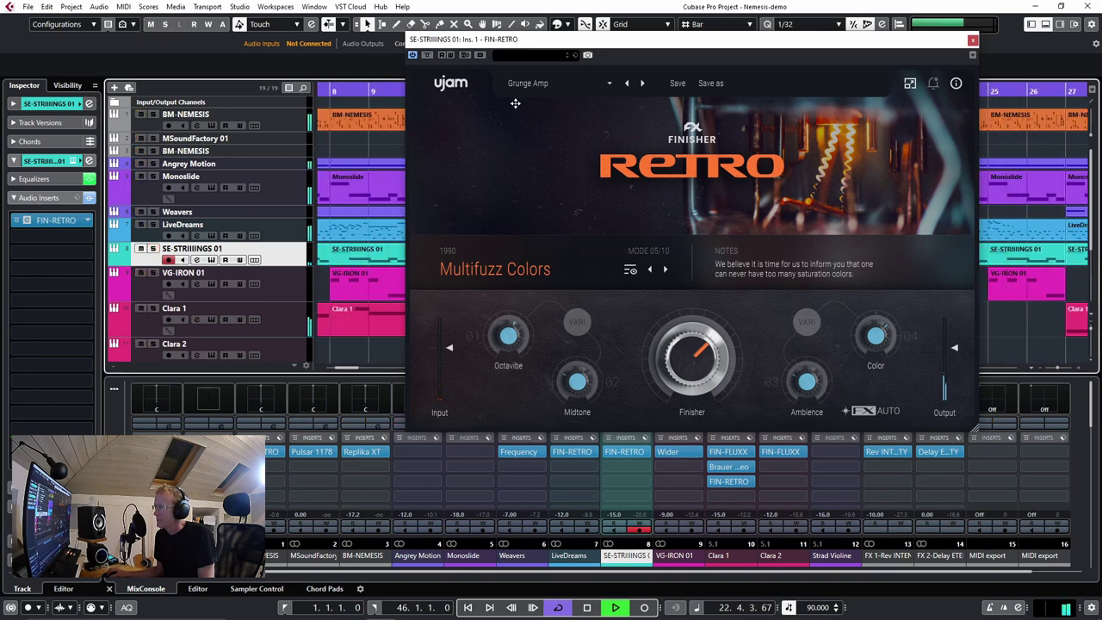
left_click(333, 90)
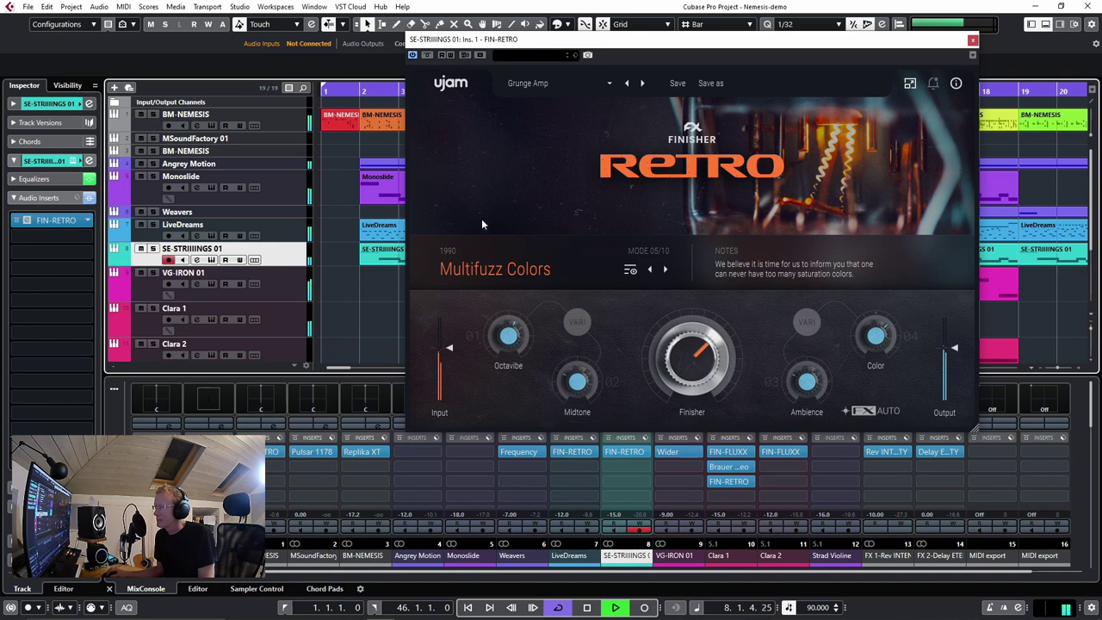
left_click_drag(692, 360, 692, 379)
Load Heartbreak Hotel, solo the strings, raise Finisher to 70, then stop playback
left_click(645, 83)
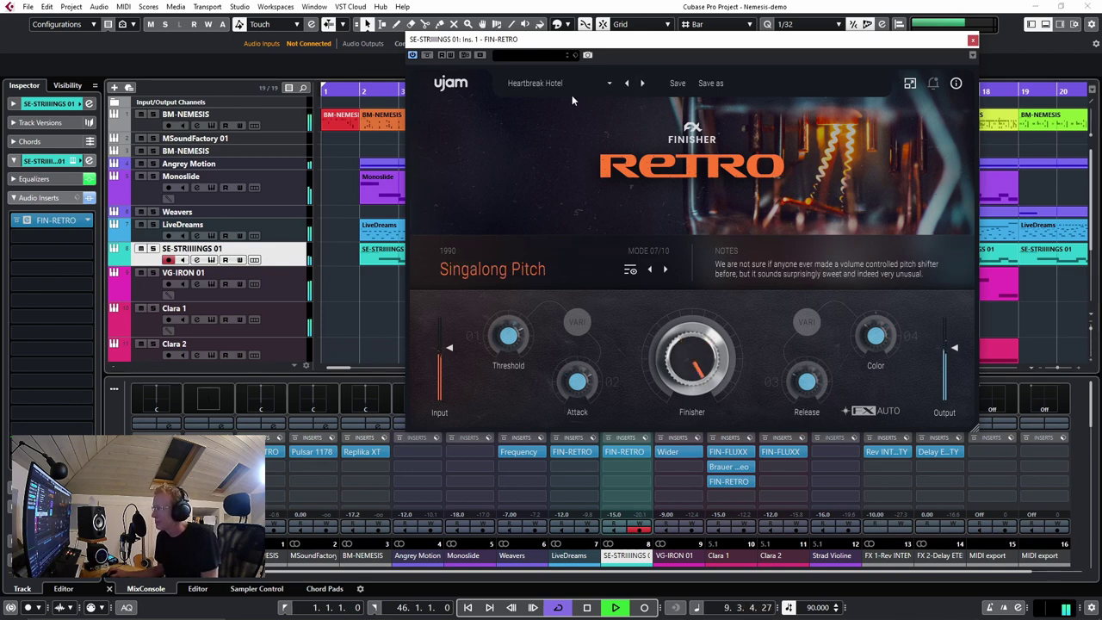
left_click(151, 250)
left_click_drag(670, 366, 682, 407)
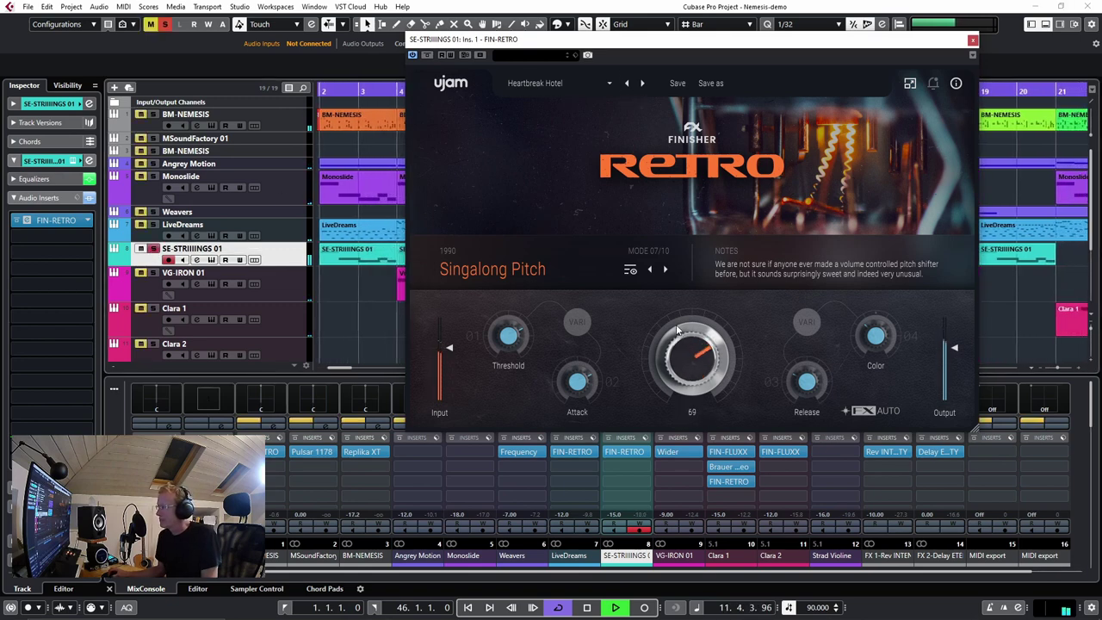
left_click_drag(680, 338, 703, 348)
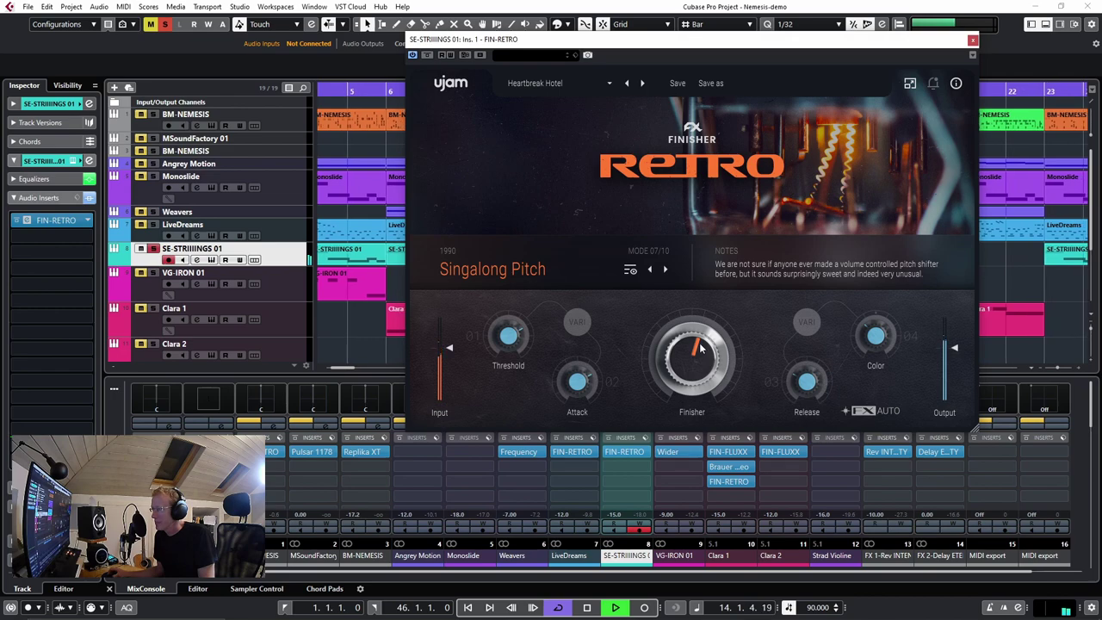
key("space")
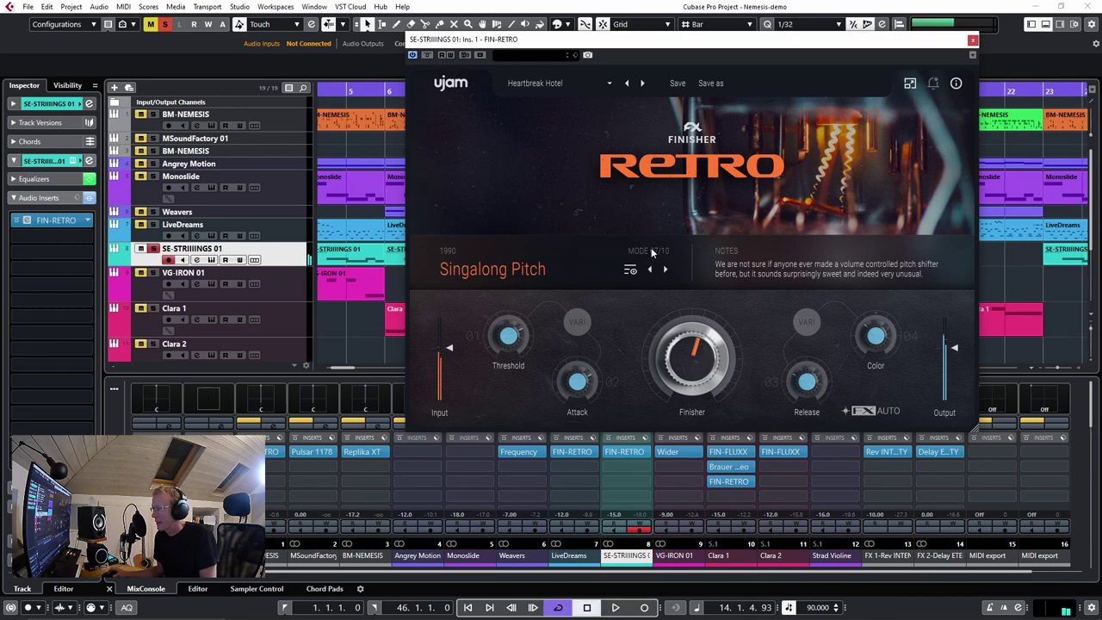
Close Finisher Retro, select VG-IRON 01, clear all solos and open its Iron instrument window
left_click(974, 41)
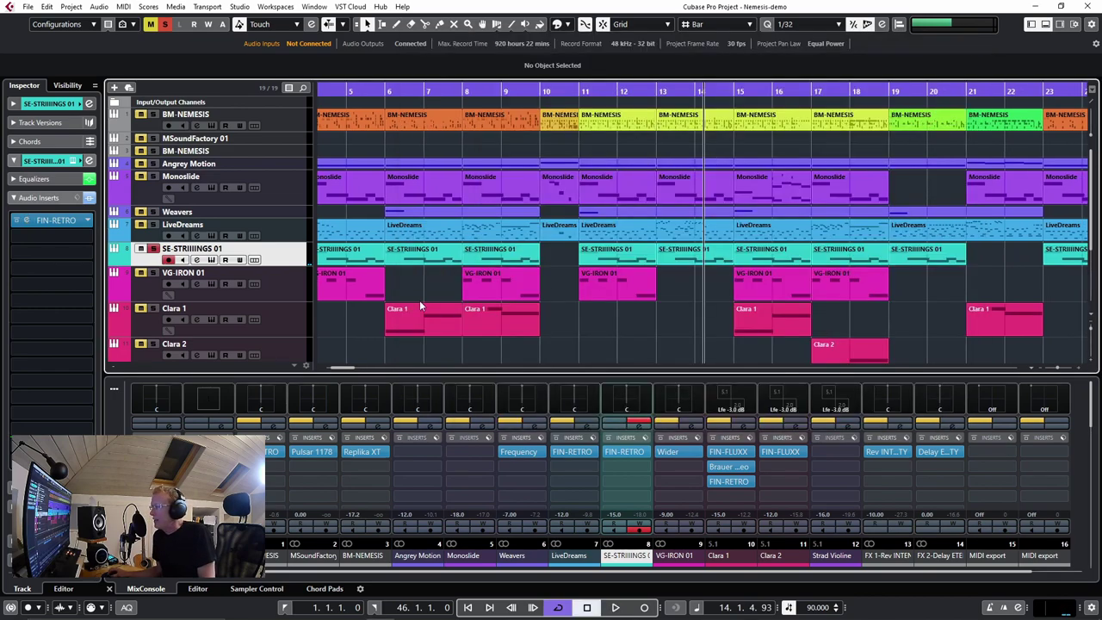
left_click(298, 291)
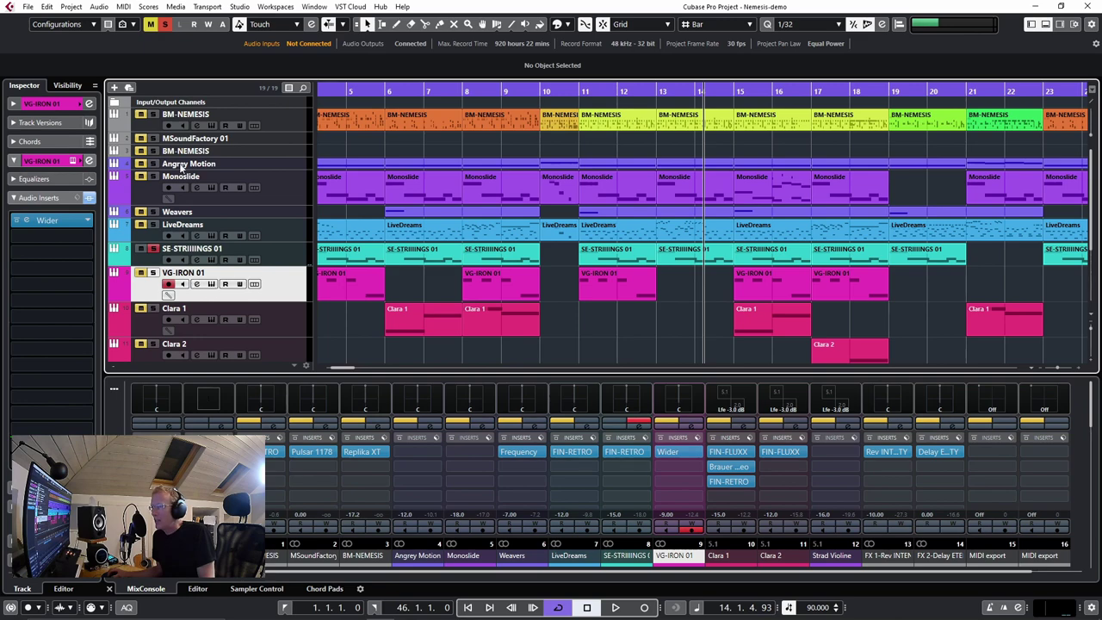
left_click(164, 25)
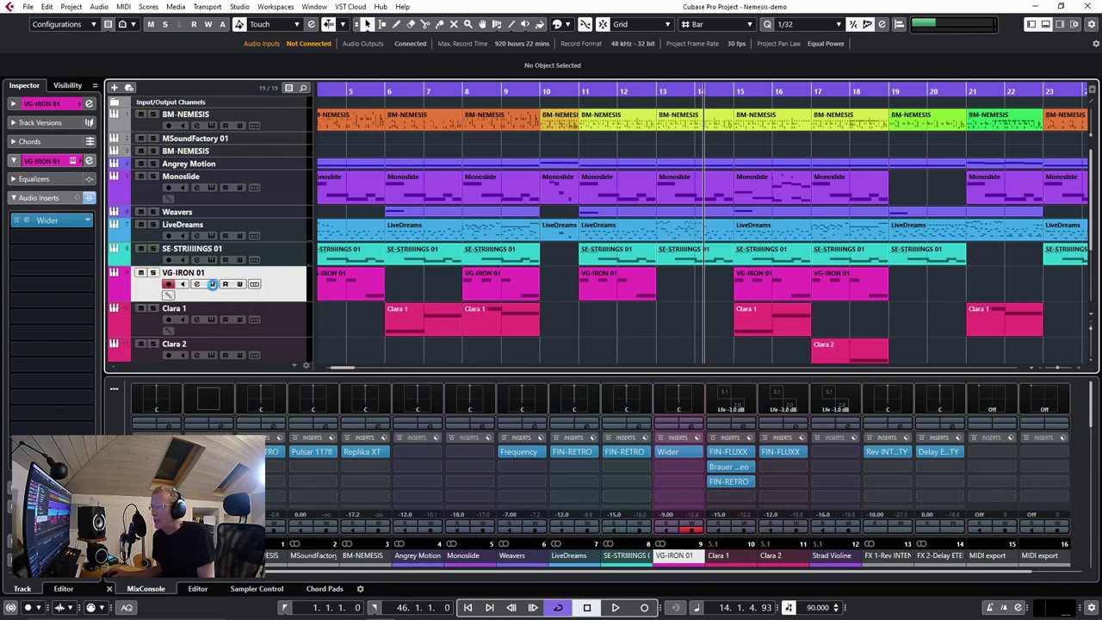
left_click(212, 285)
left_click_drag(314, 39, 769, 33)
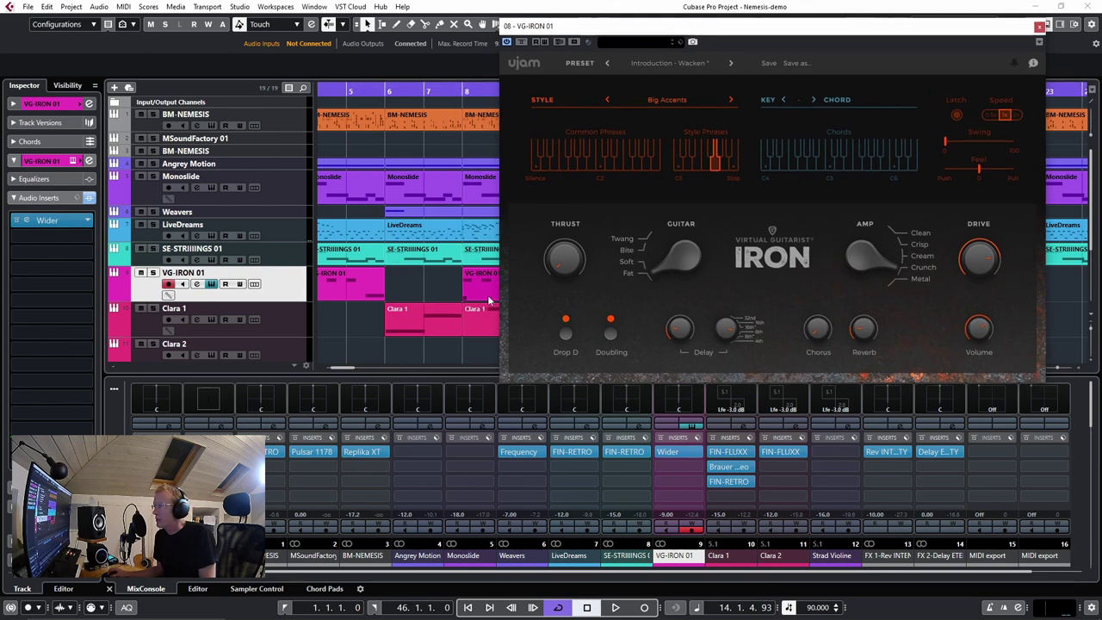
Loop bars 4–6 on VG-IRON 01 and play the track soloed
left_click(352, 293)
key("p")
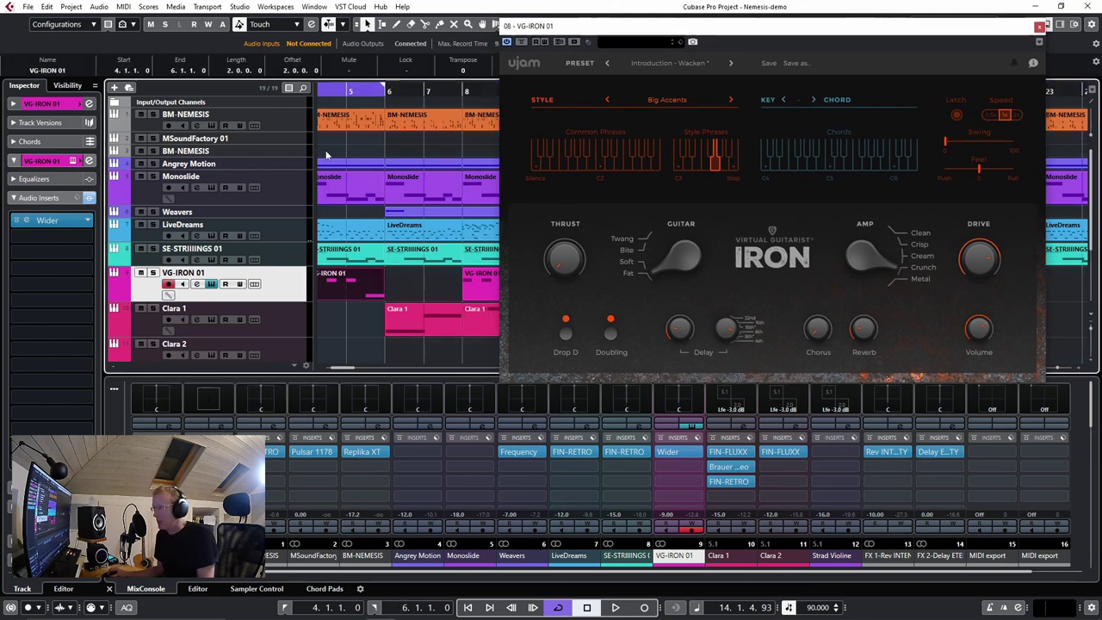
key("KP_1")
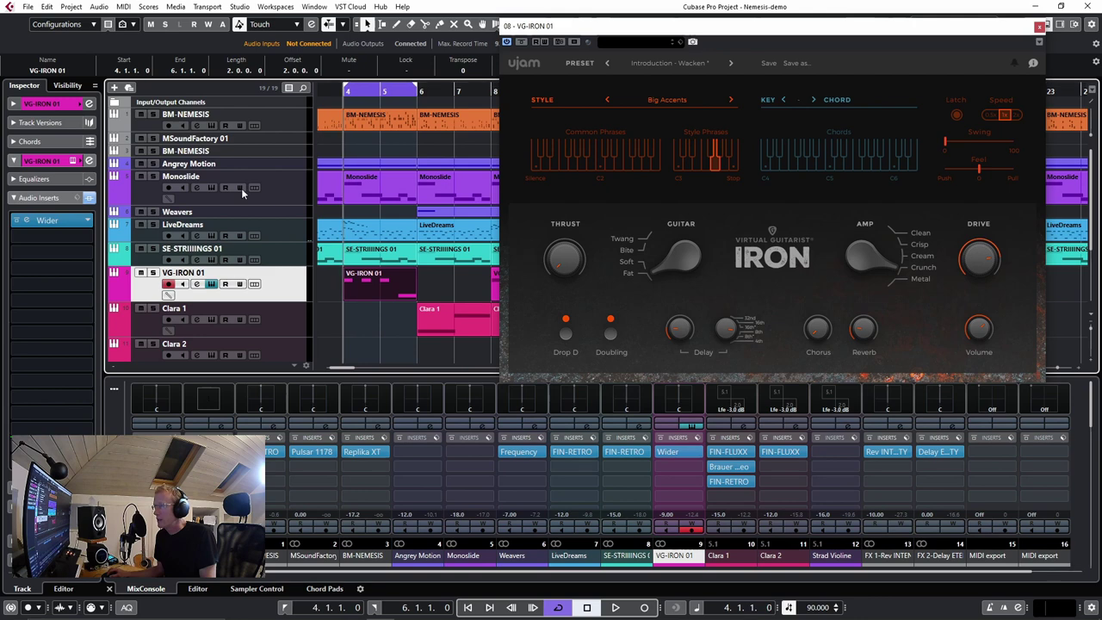
left_click(154, 272)
key("space")
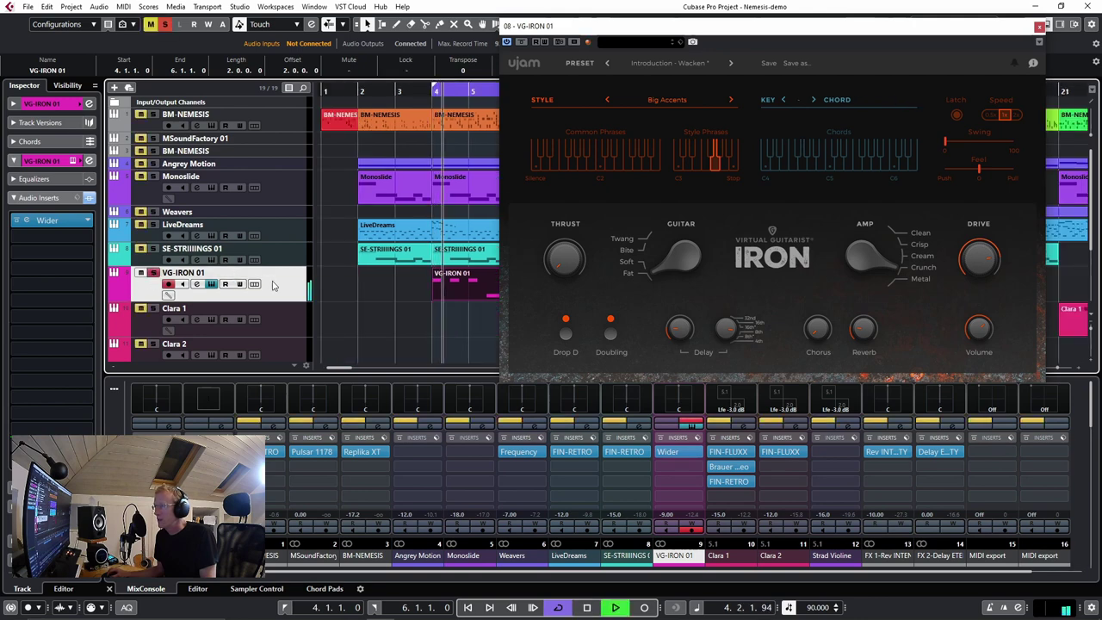
Load FIN-RETRO into VG-IRON 01's second insert slot via a 'ret' search
left_click(89, 238)
type("ret")
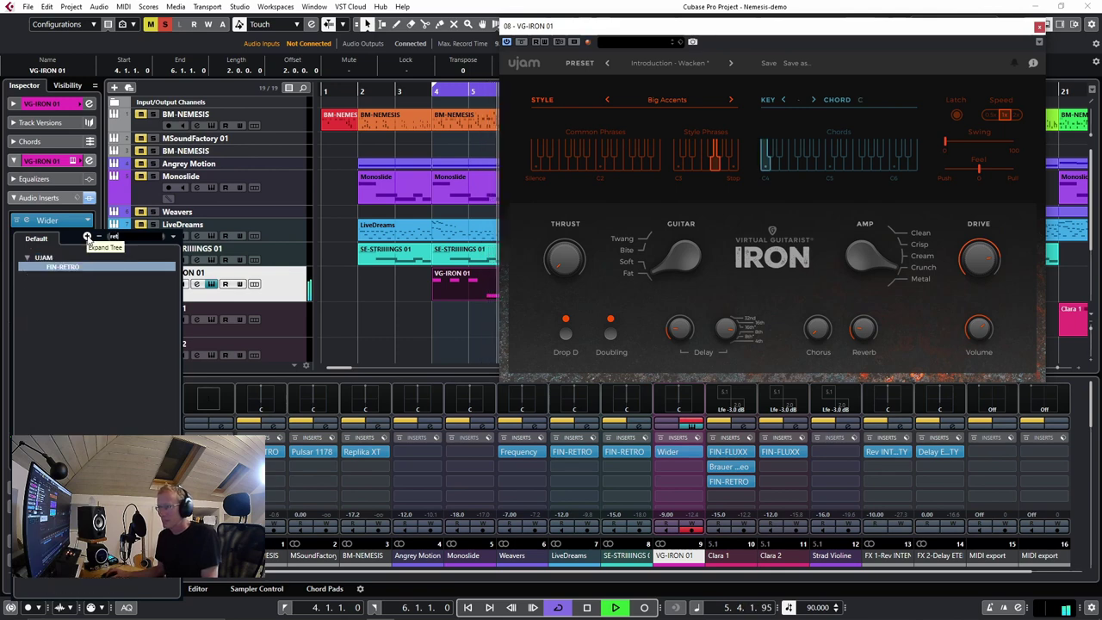
key("Return")
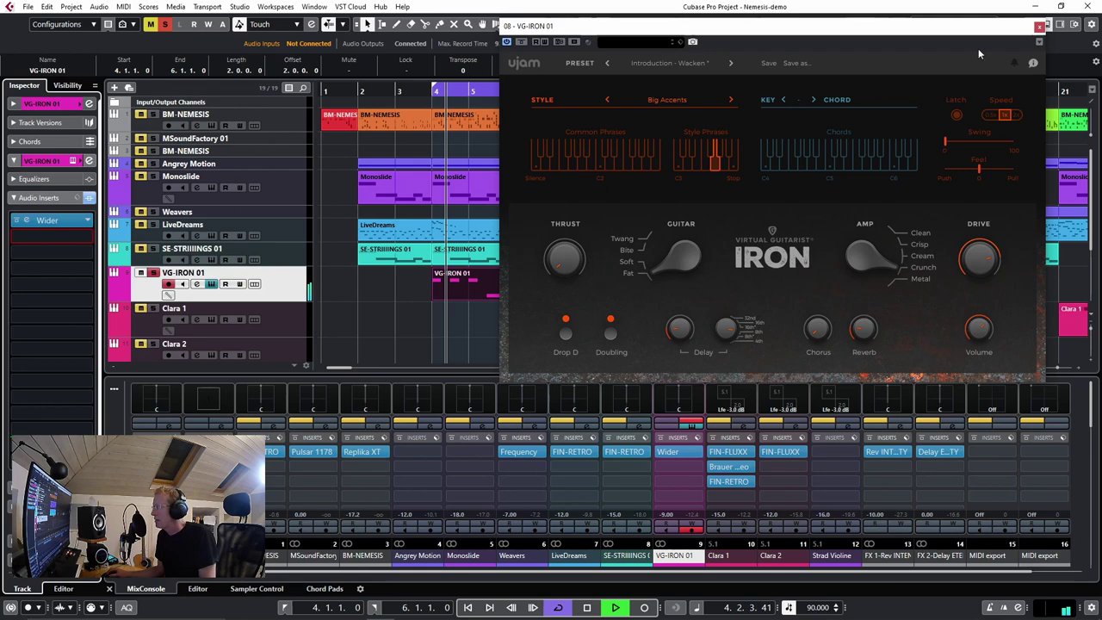
Close the Iron window and audition 1980 modes: Four-Track Recorder, Many Bits Delay, Mix Console Colors
left_click(1040, 25)
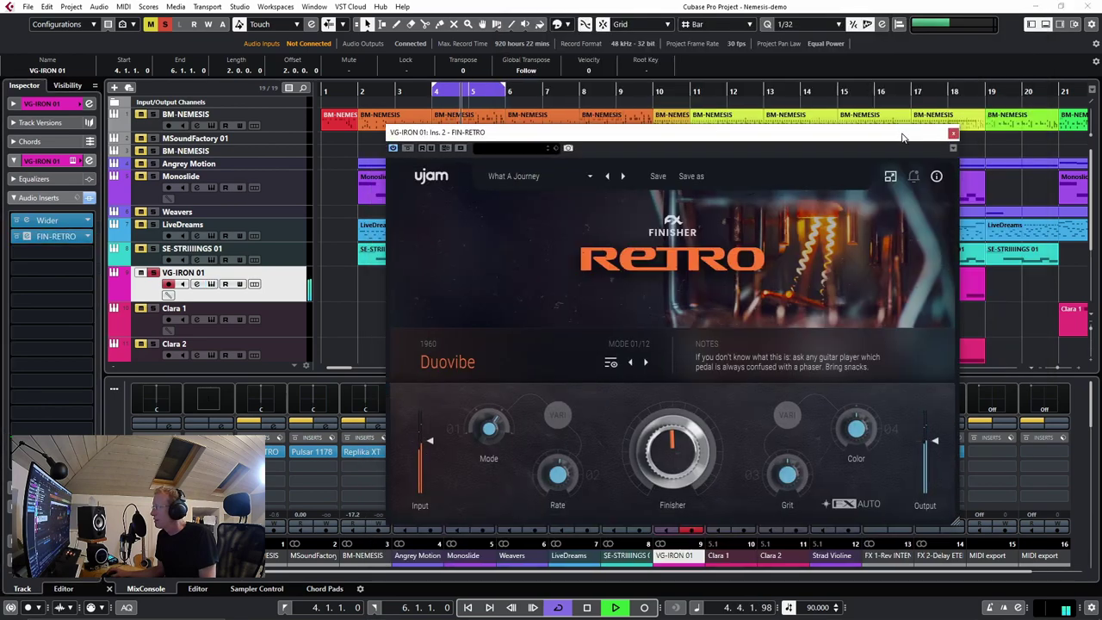
left_click_drag(903, 138, 963, 57)
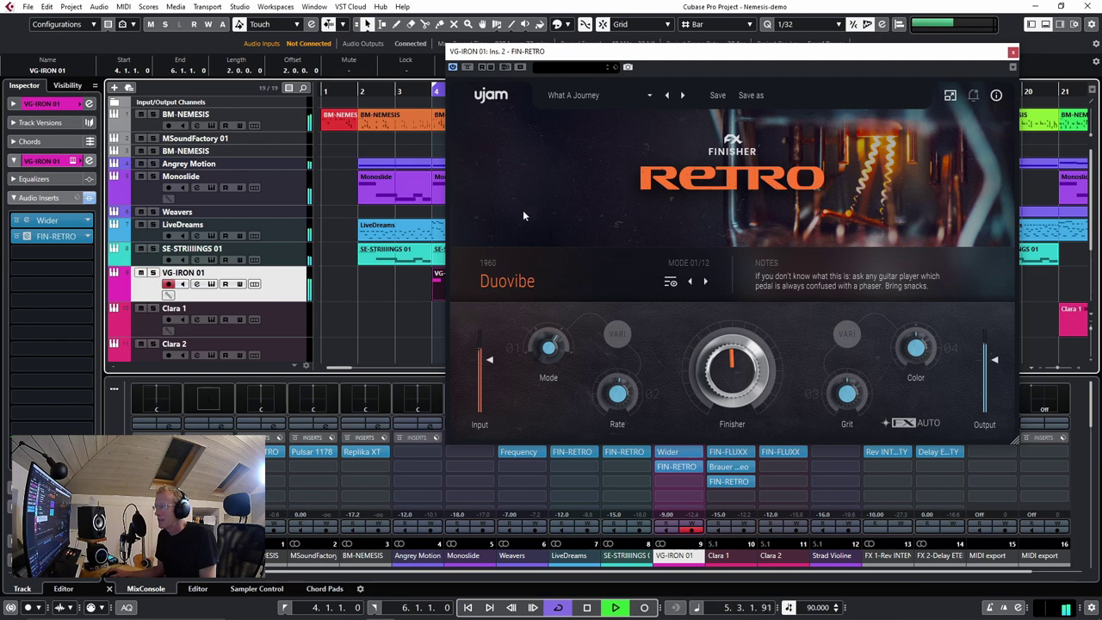
left_click_drag(753, 383, 754, 375)
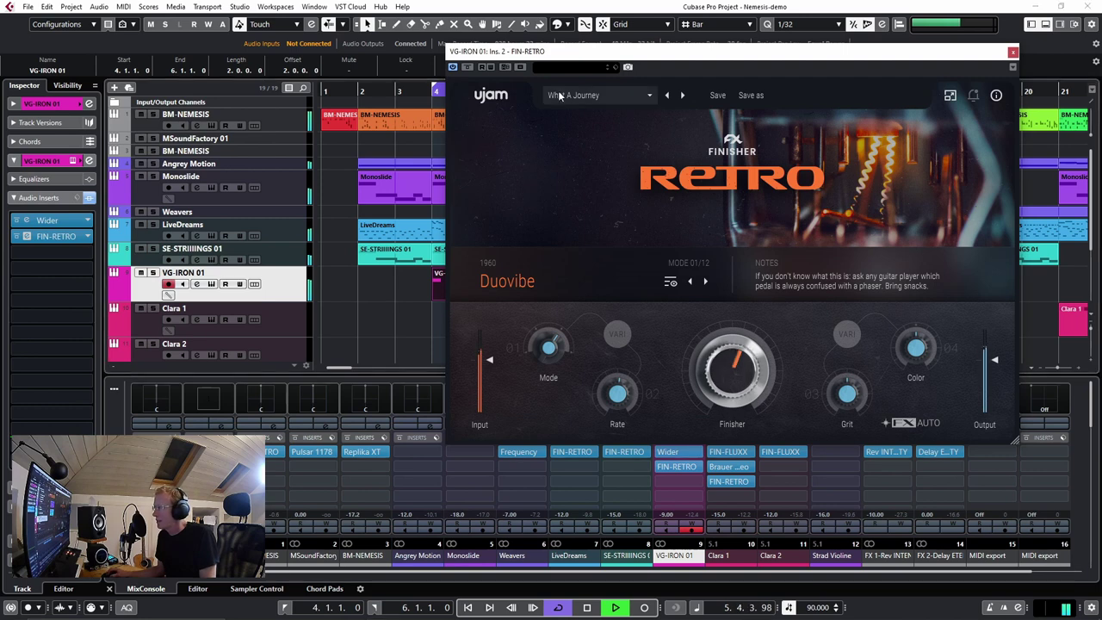
left_click(512, 282)
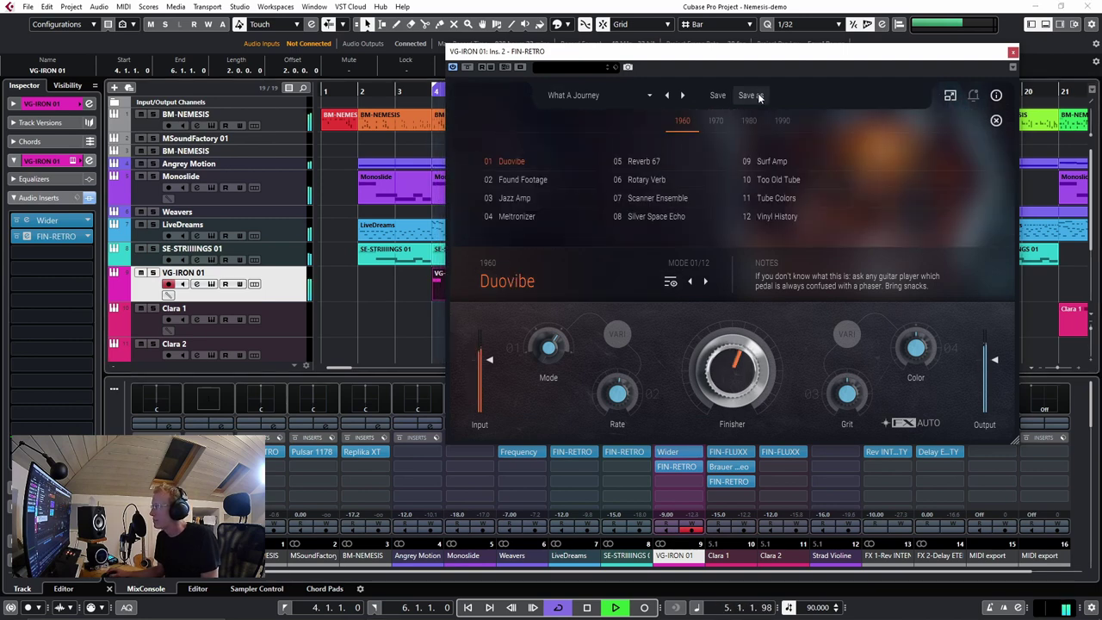
left_click(747, 119)
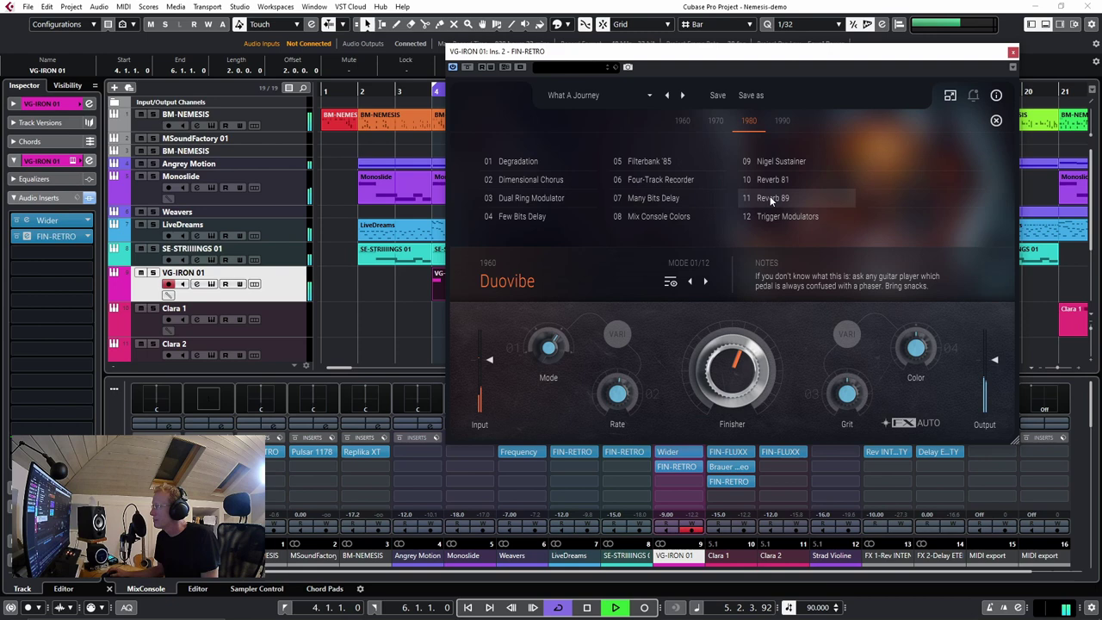
left_click(695, 184)
left_click(664, 199)
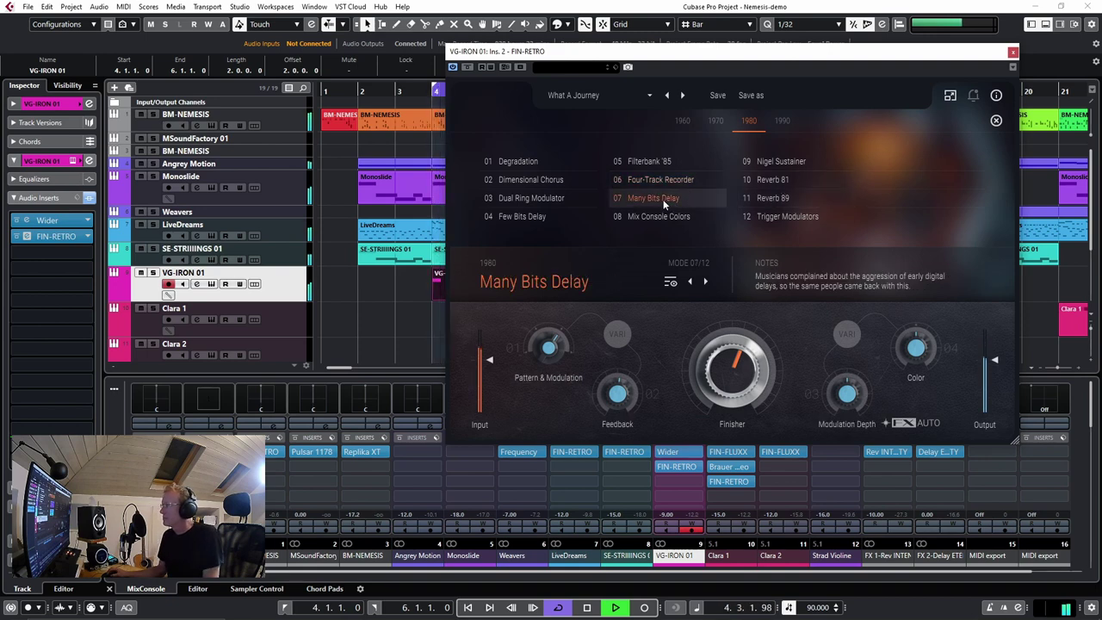
left_click(656, 215)
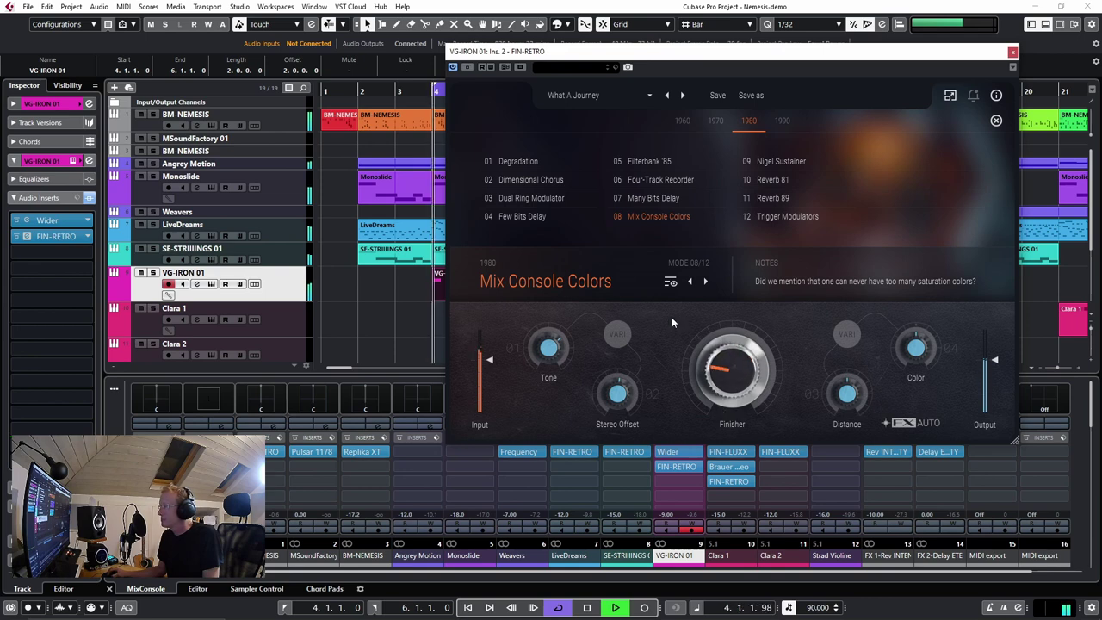
Try Dimensional Chorus on the soloed guitar, Finisher near centre, comparing against bypass
left_click(535, 181)
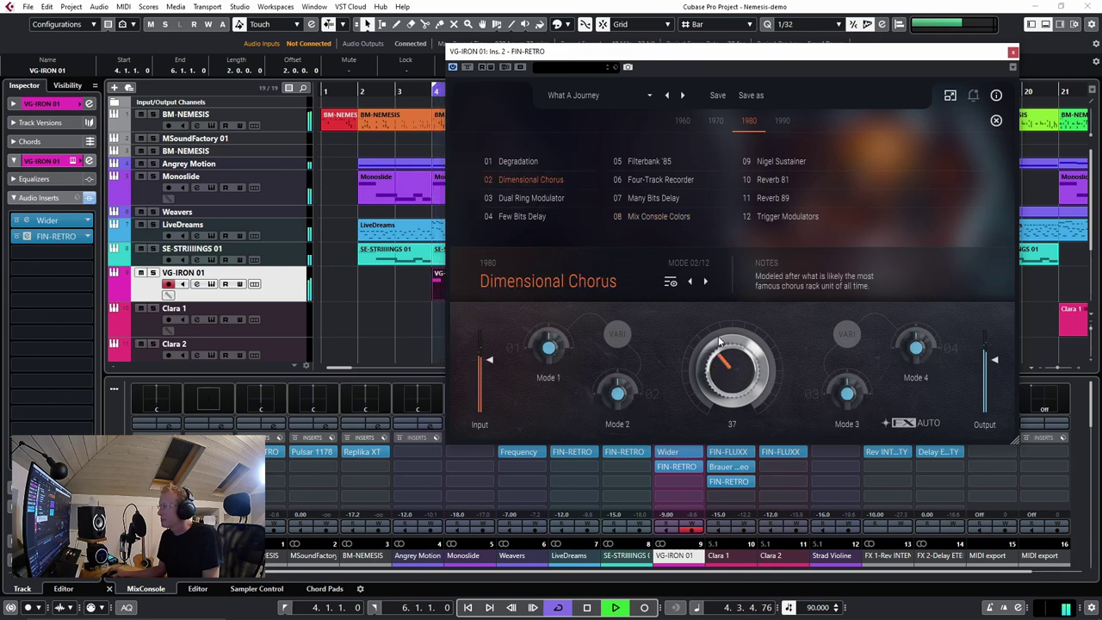
left_click(154, 273)
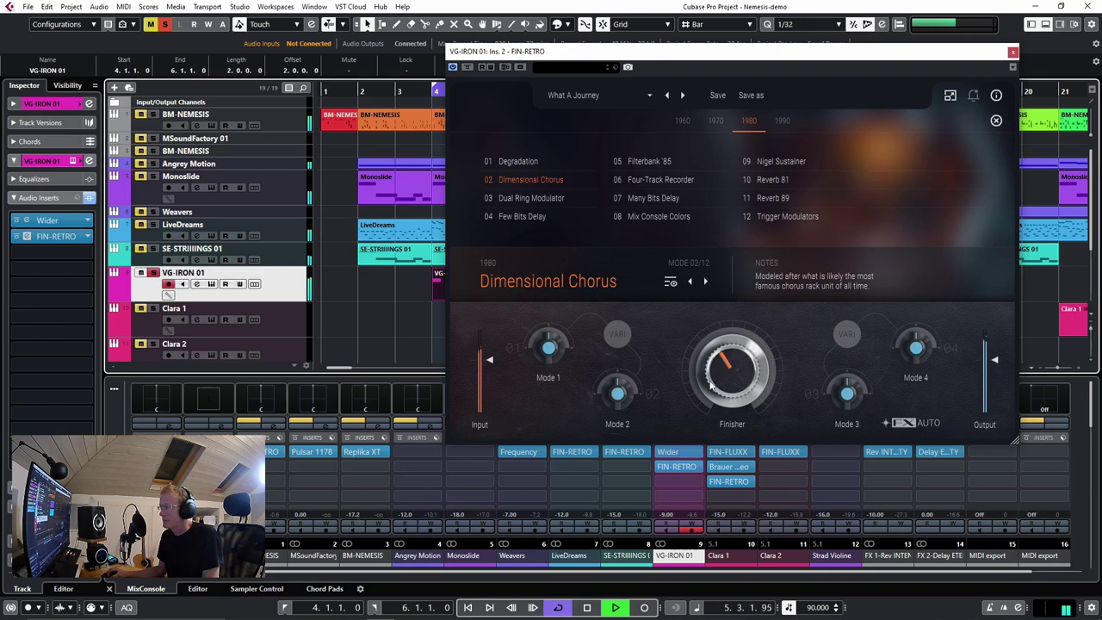
mouse_move(734, 353)
left_click_drag(741, 323, 623, 373)
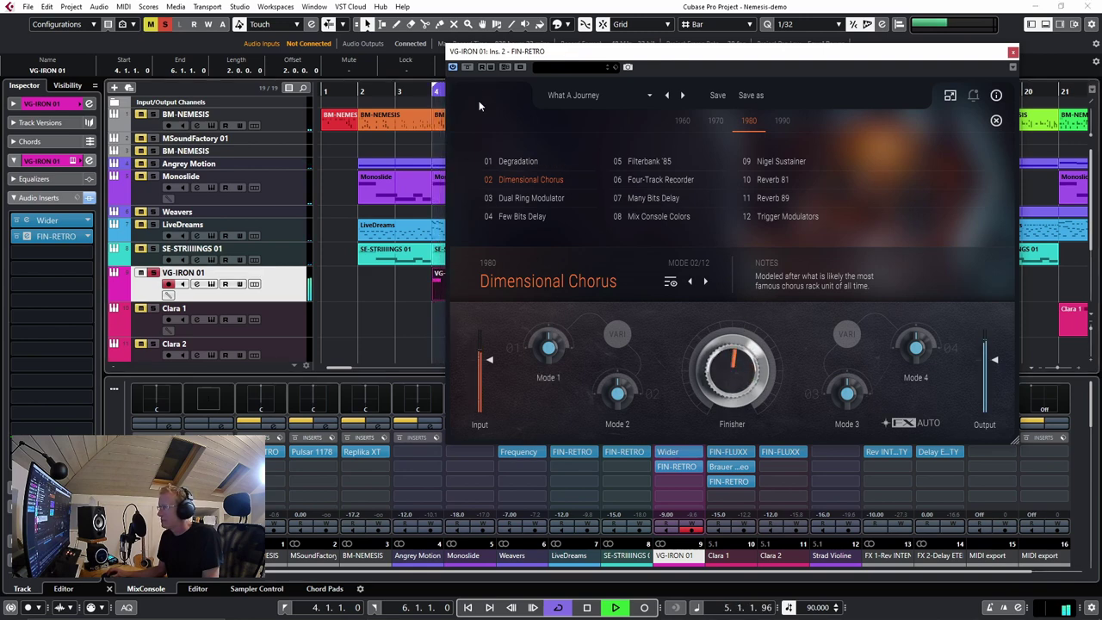
left_click(468, 68)
left_click(469, 68)
left_click_drag(748, 373, 746, 379)
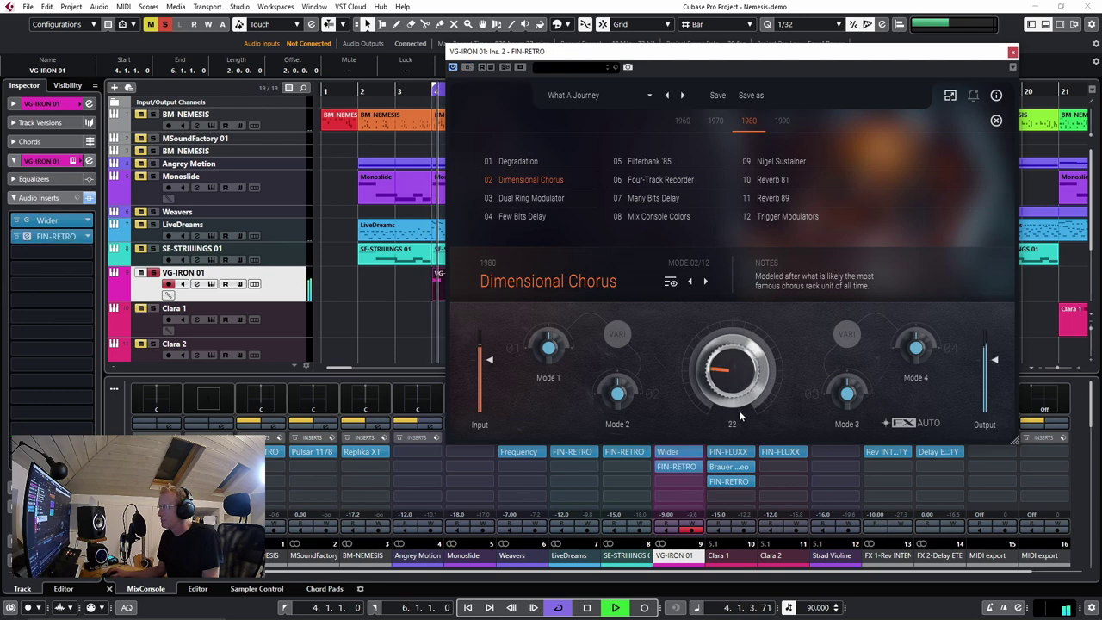
Settle on 1960 Scanner Ensemble with Finisher about 63, unsolo, stop playback and close the window
left_click(683, 120)
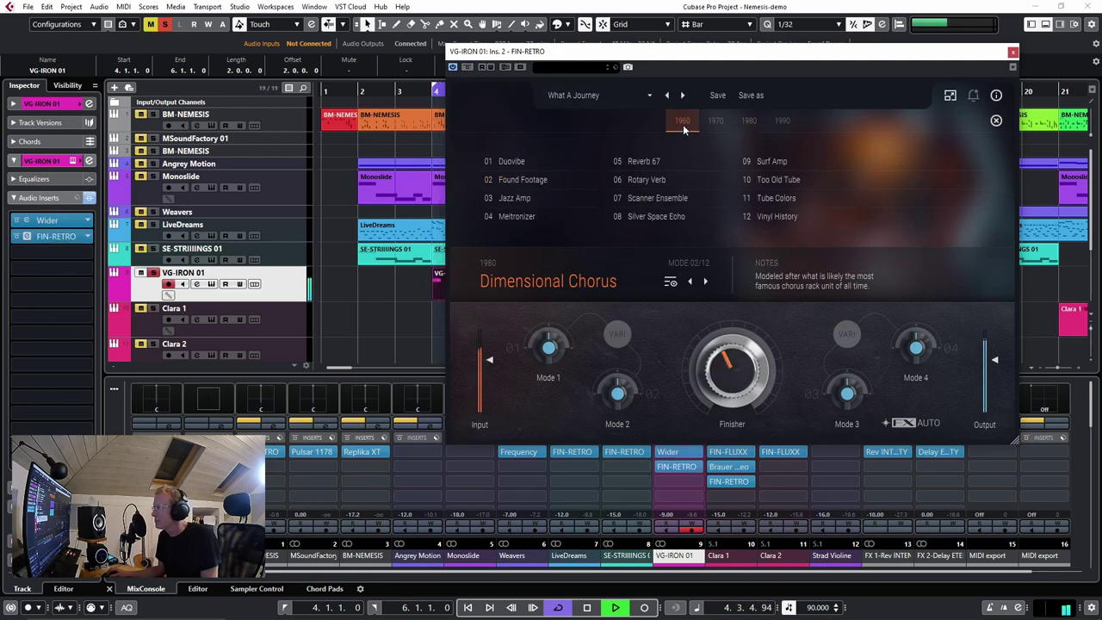
left_click(660, 199)
left_click_drag(735, 338, 735, 331)
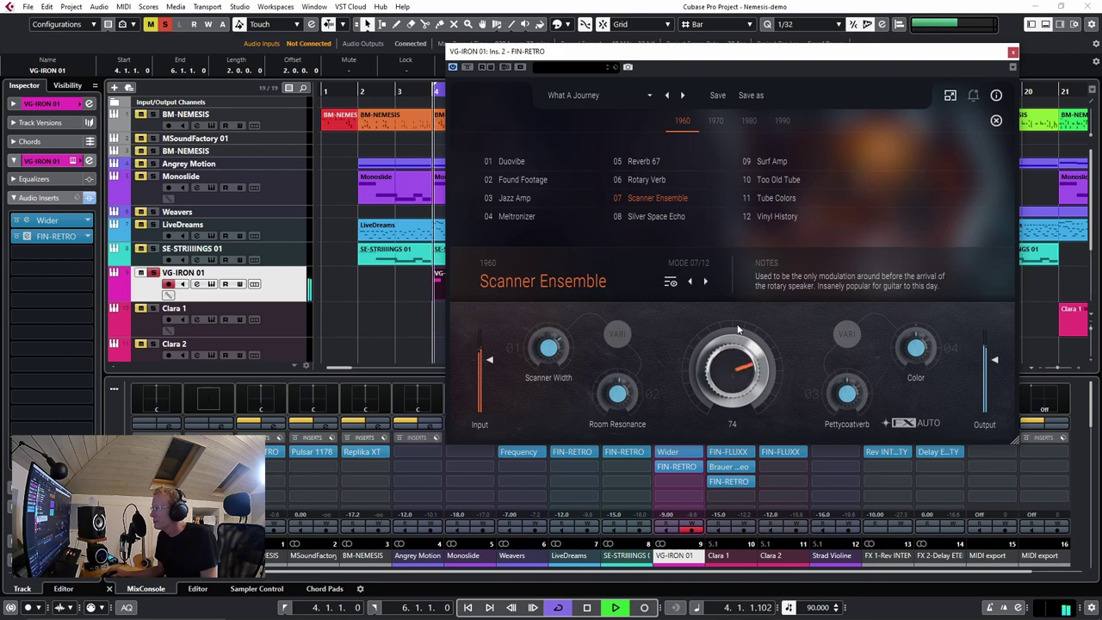
left_click(166, 25)
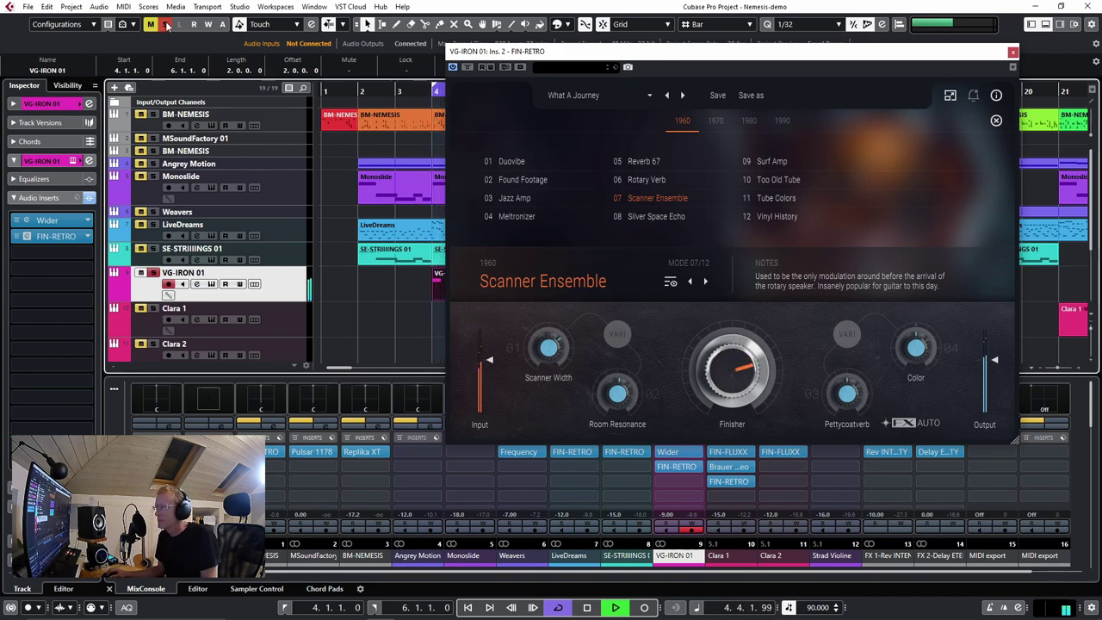
left_click_drag(703, 358, 728, 379)
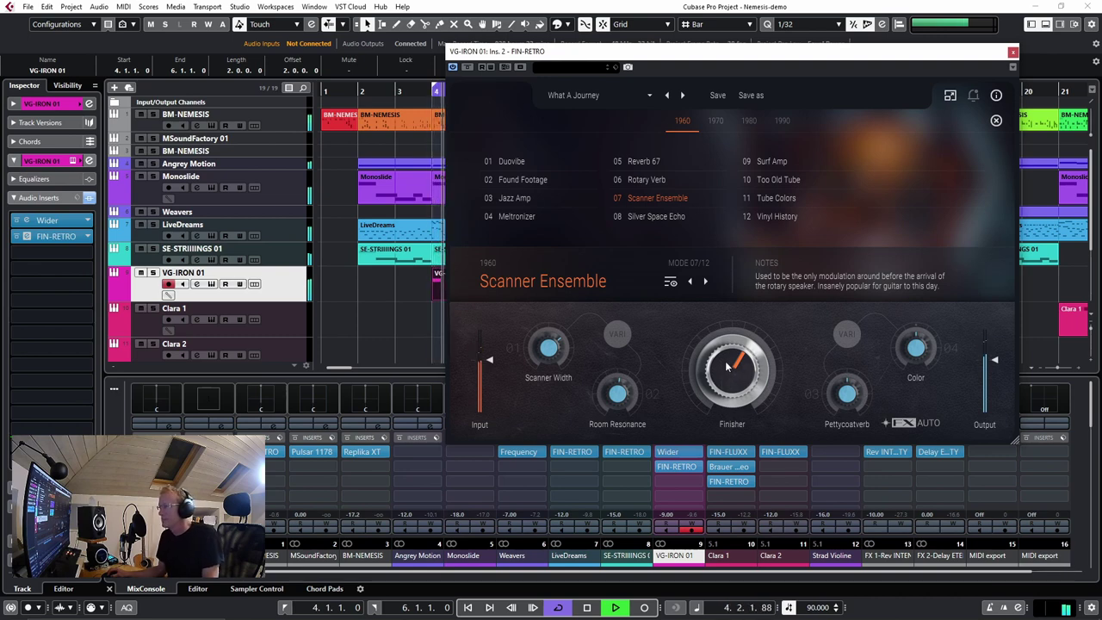
key("space")
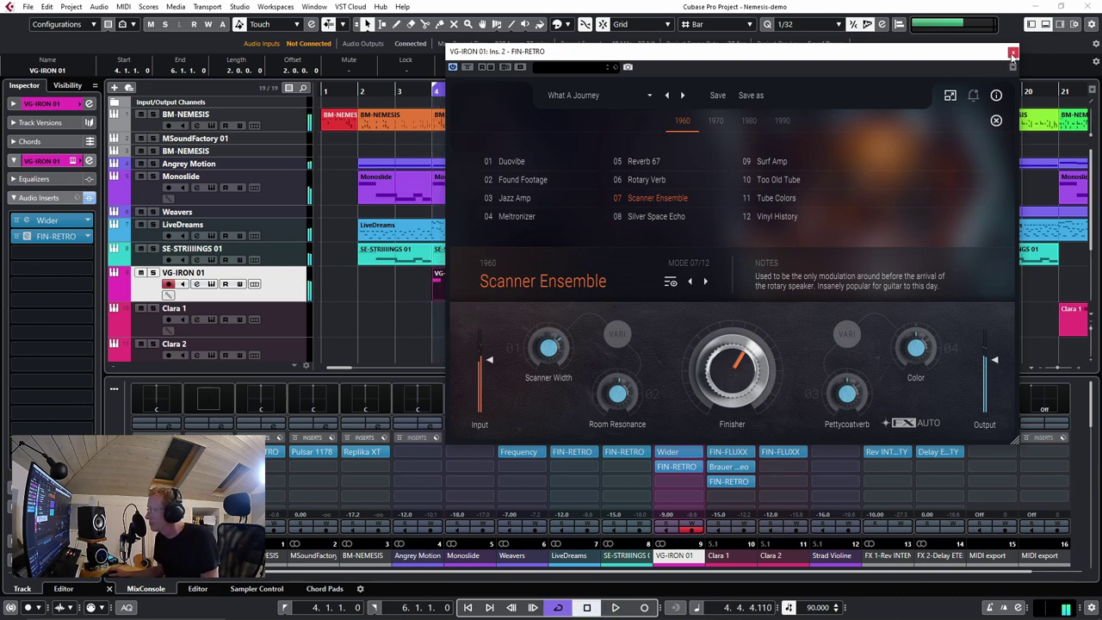
left_click(1013, 51)
scroll(842, 250, "down", 3)
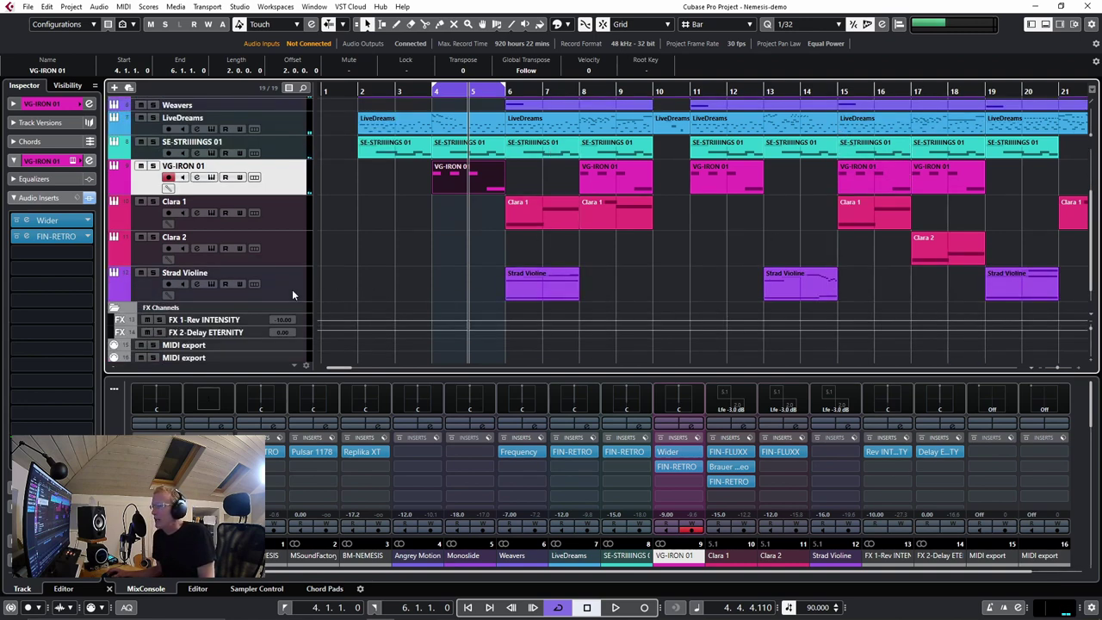
Loop Strad Violine's part at bars 6–8 and play the track soloed
left_click(280, 294)
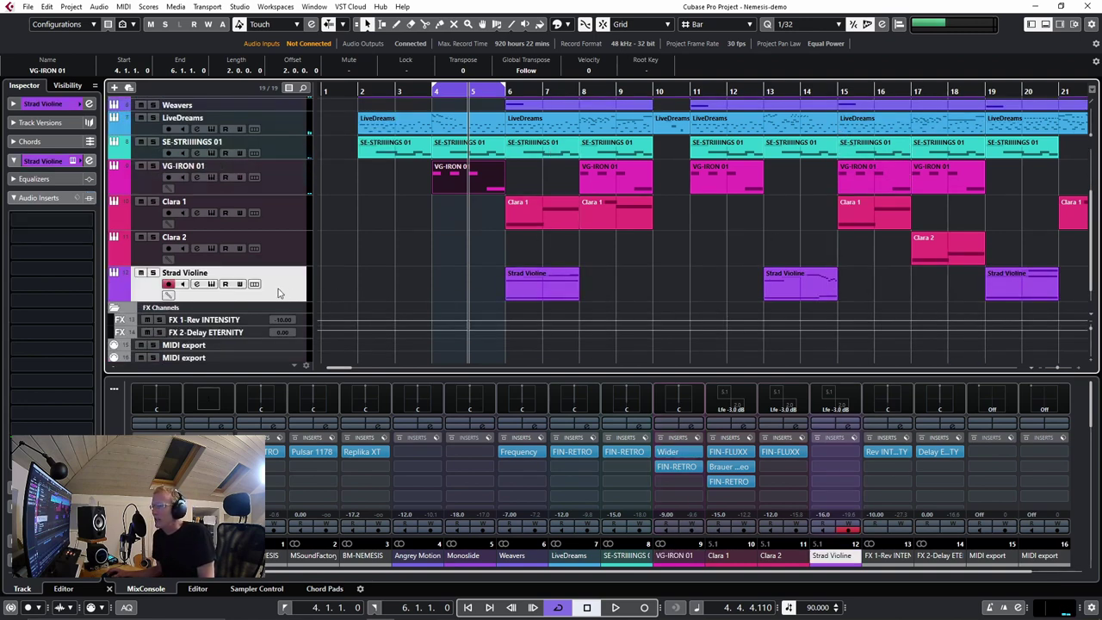
left_click(508, 89)
left_click(552, 284)
key("p")
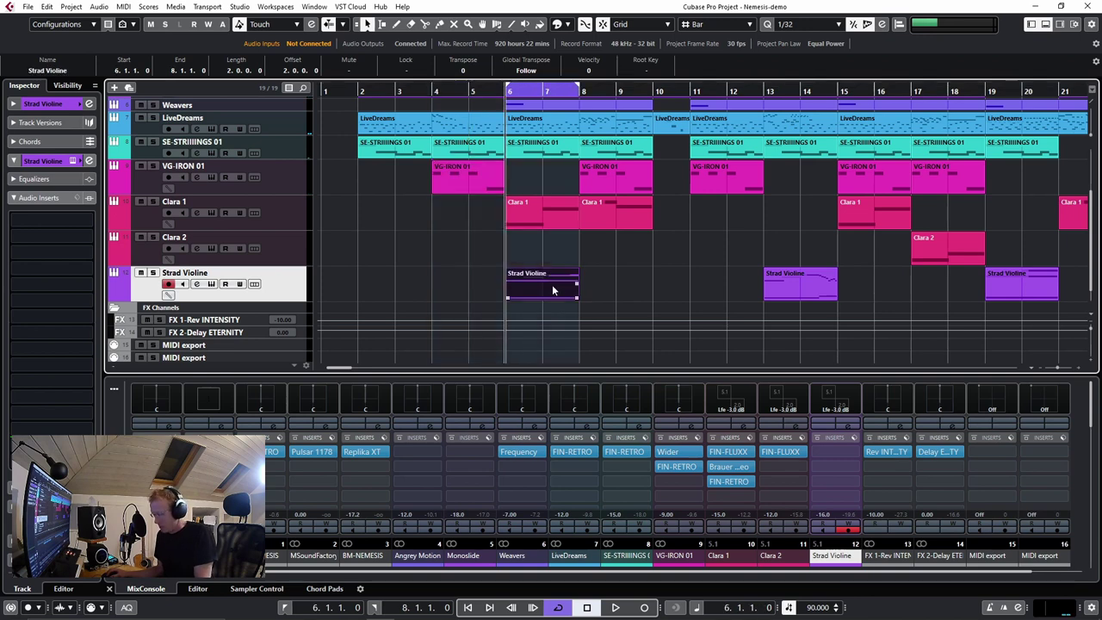
left_click(153, 273)
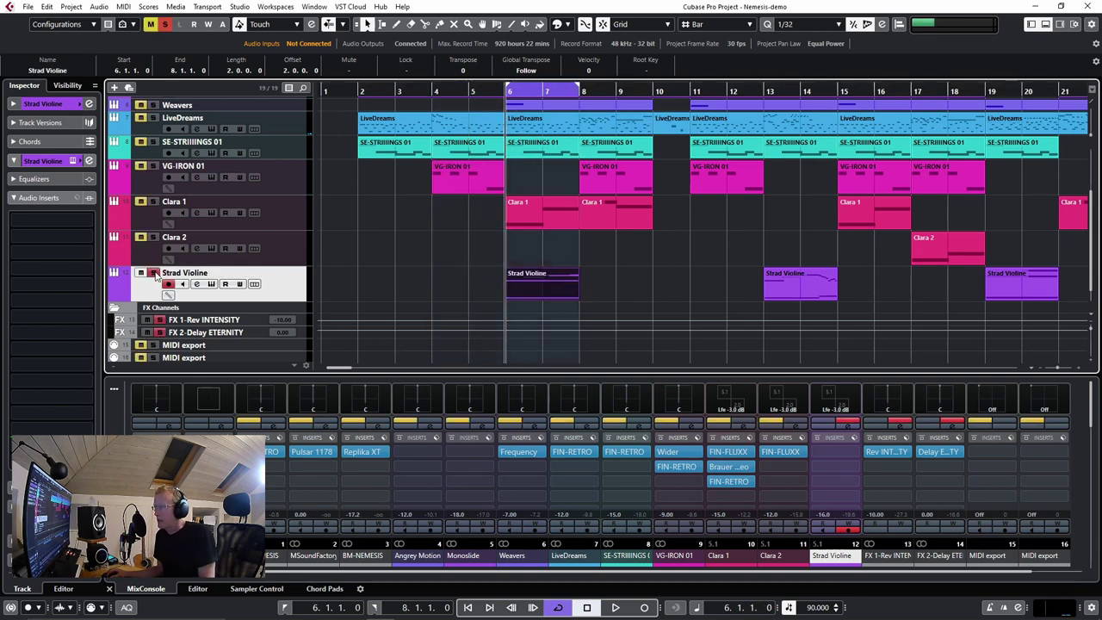
key("space")
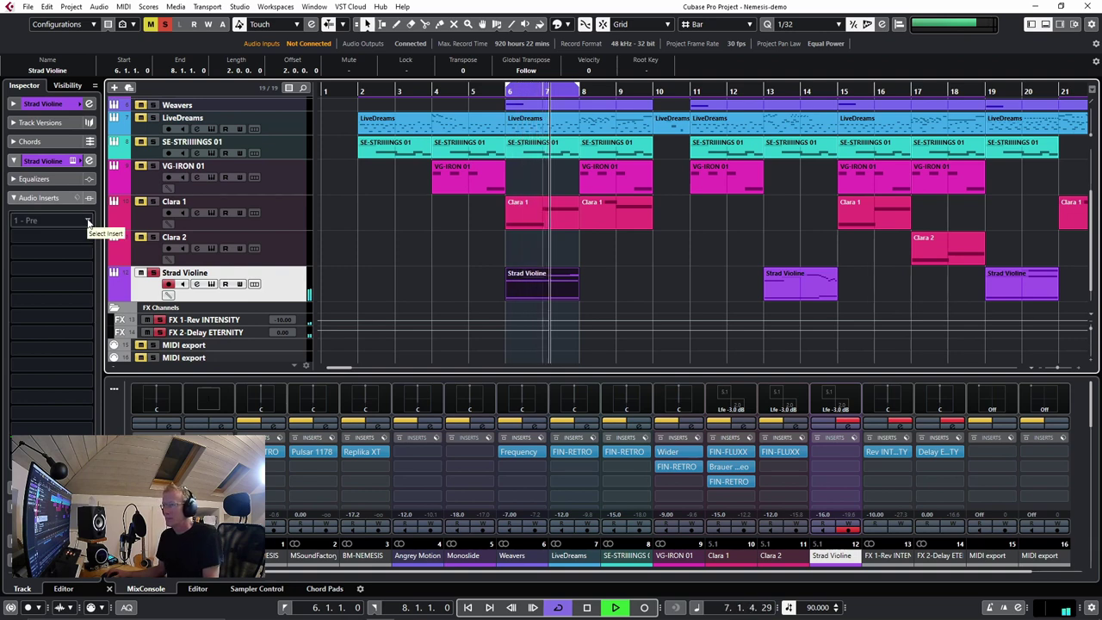
Add FIN-RETRO to Strad Violine's first insert slot via a 'ret' search
left_click(87, 221)
type("ret")
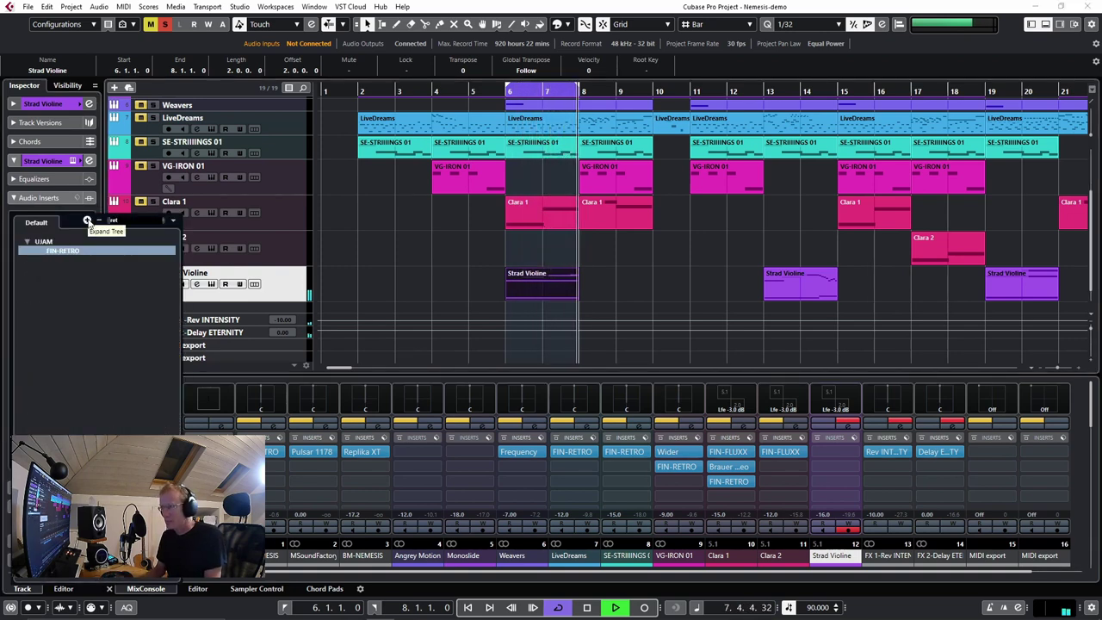
double_click(82, 250)
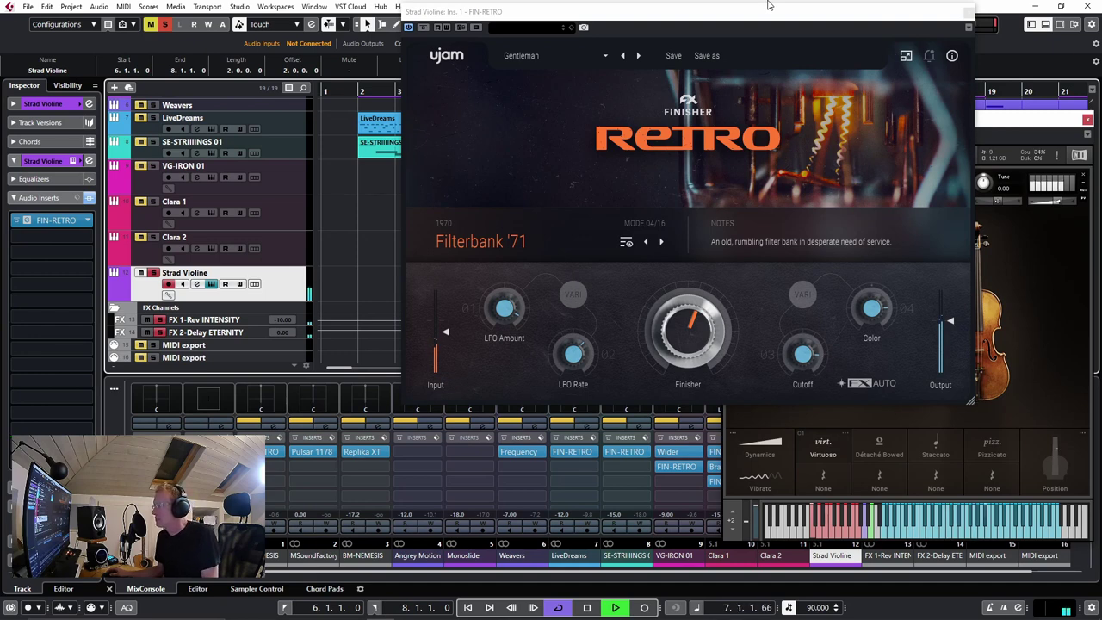
Raise Strad Violine's Finisher amount to 63 and clear all mutes and solos
left_click_drag(701, 328, 699, 322)
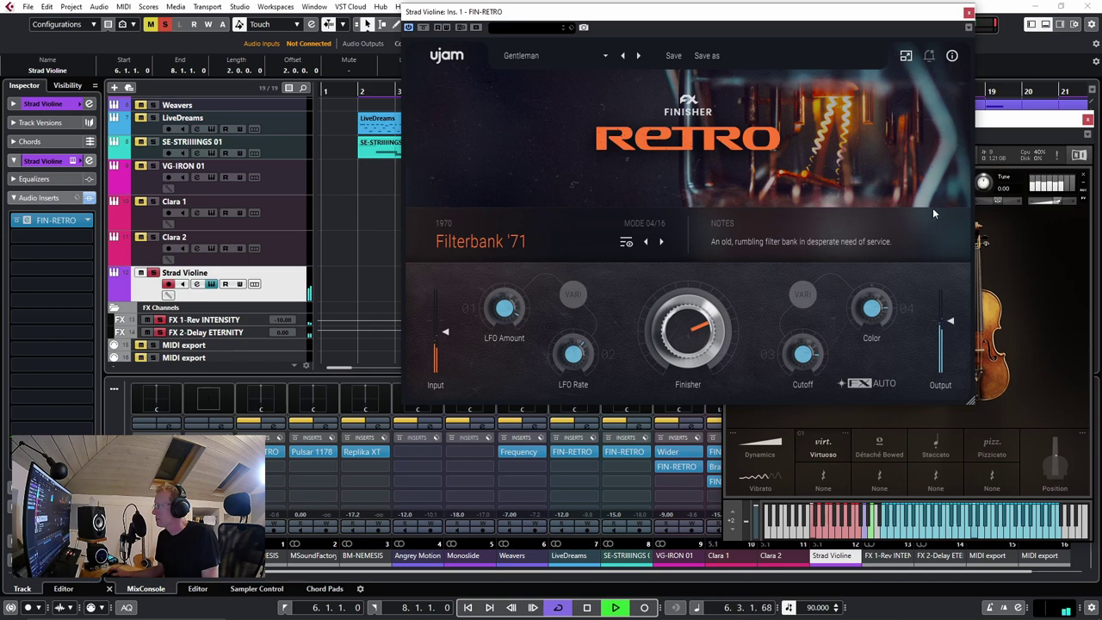
left_click(150, 23)
left_click(164, 23)
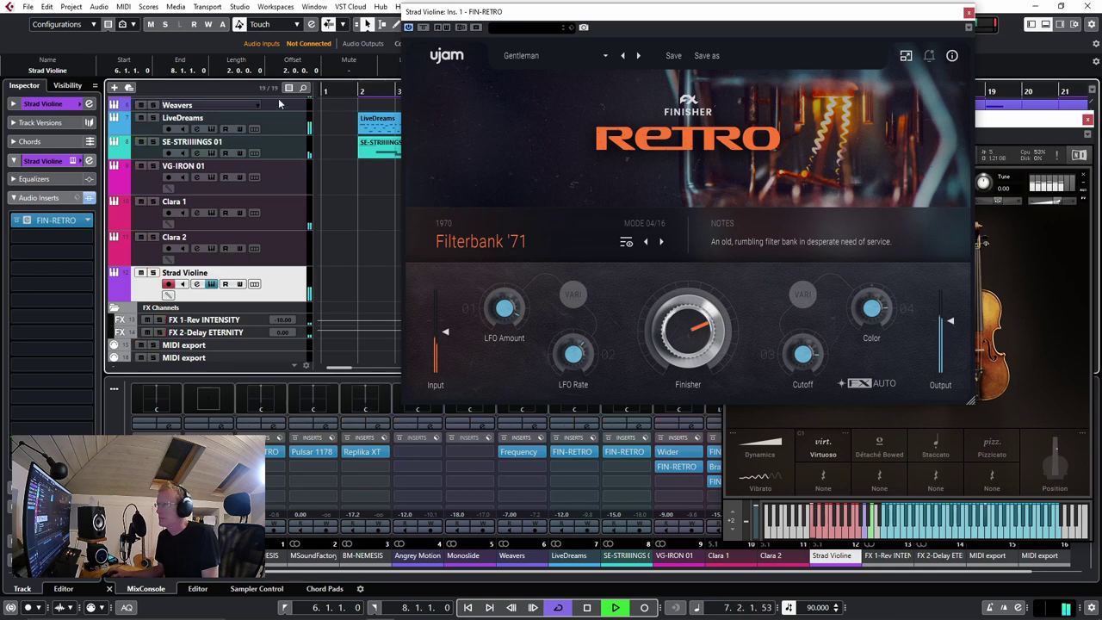